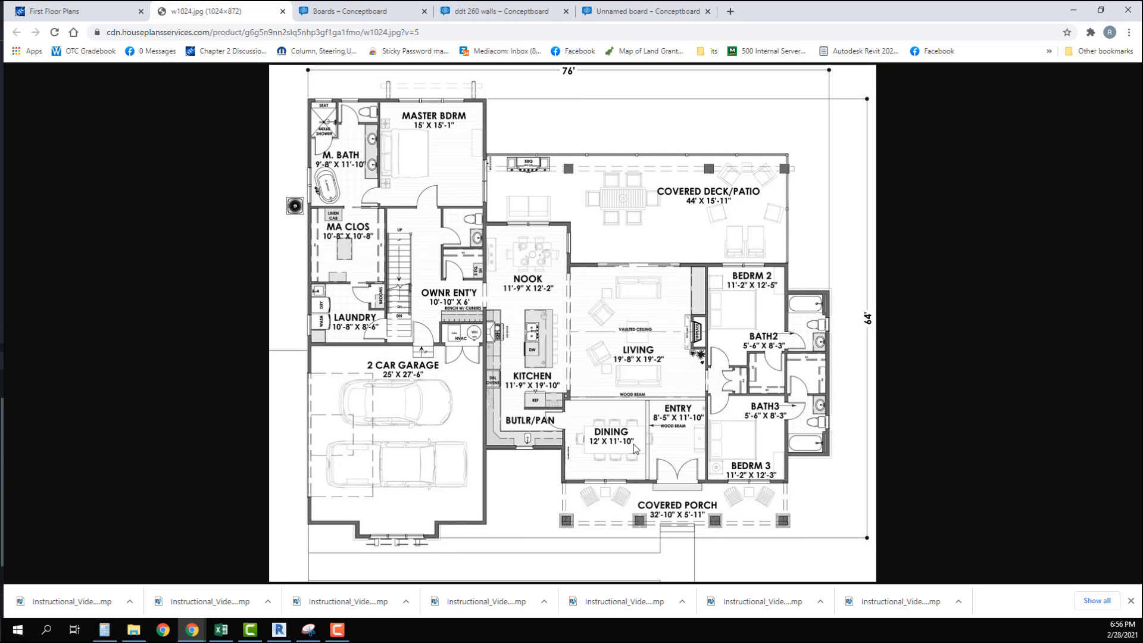
Switch to Revit and start an architectural wall with its top constraint up to level Roof and location line Finish Face: Interior
left_click(279, 629)
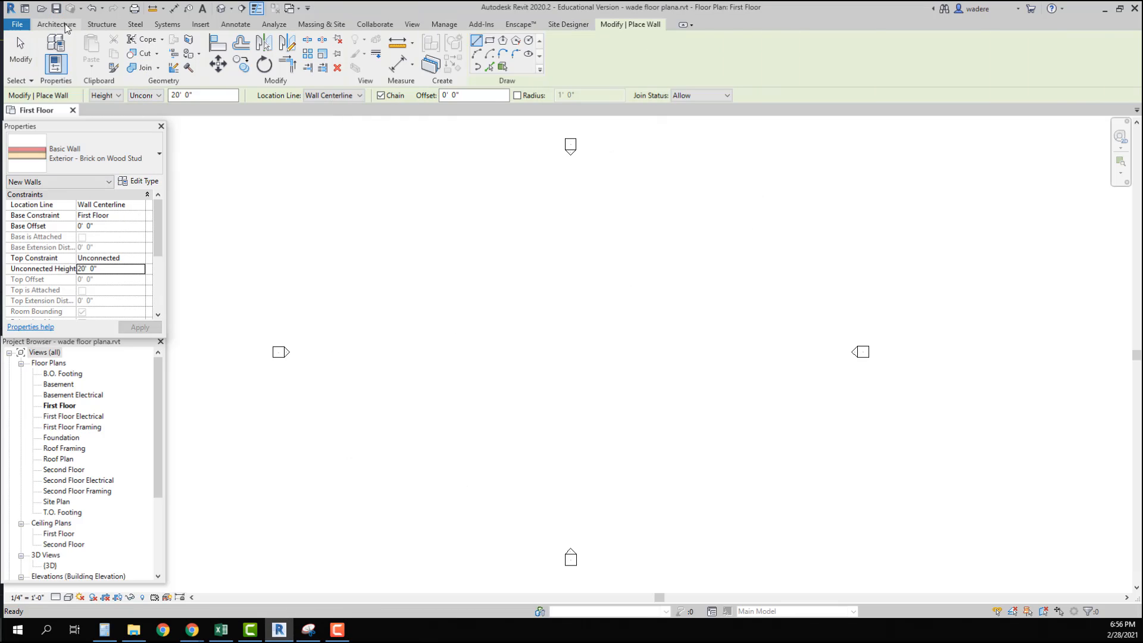
left_click(66, 25)
left_click(51, 65)
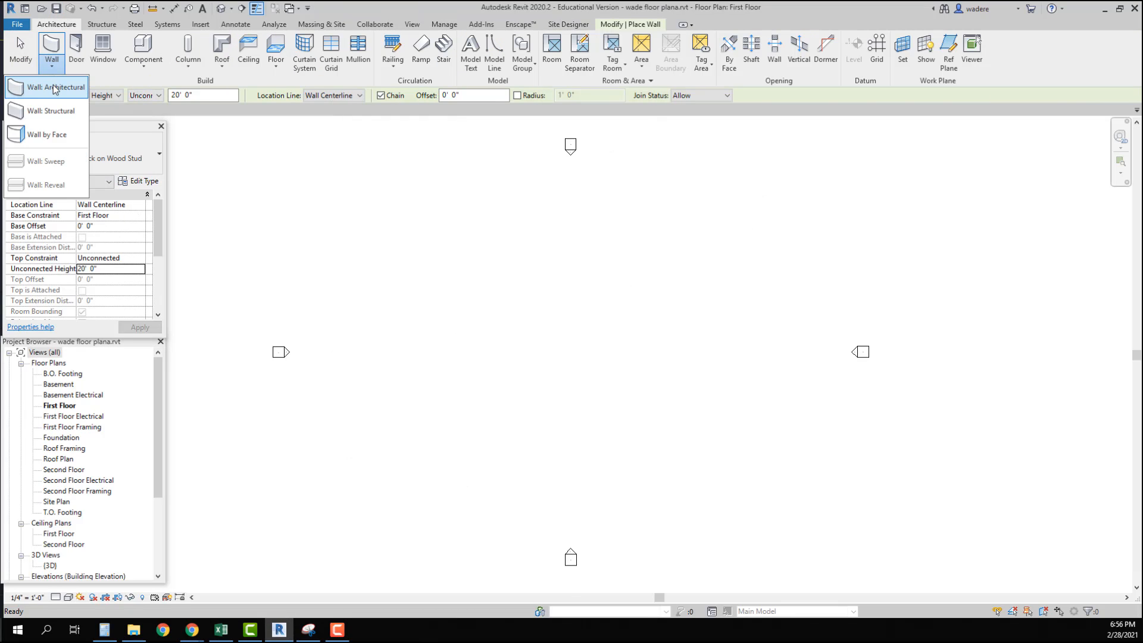
left_click(52, 86)
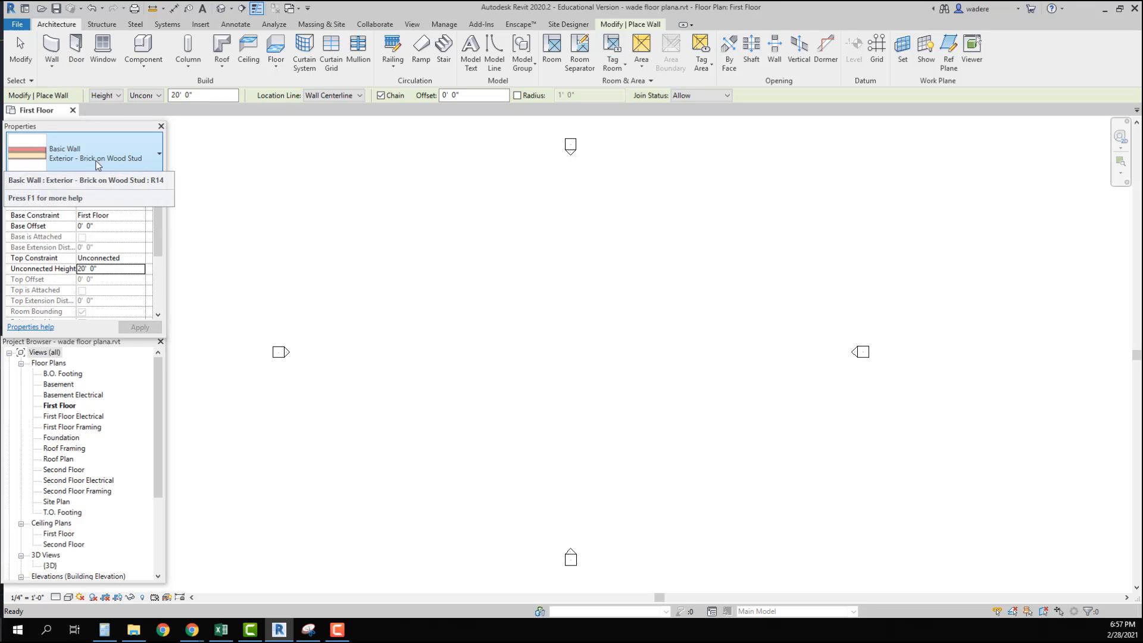
left_click(100, 258)
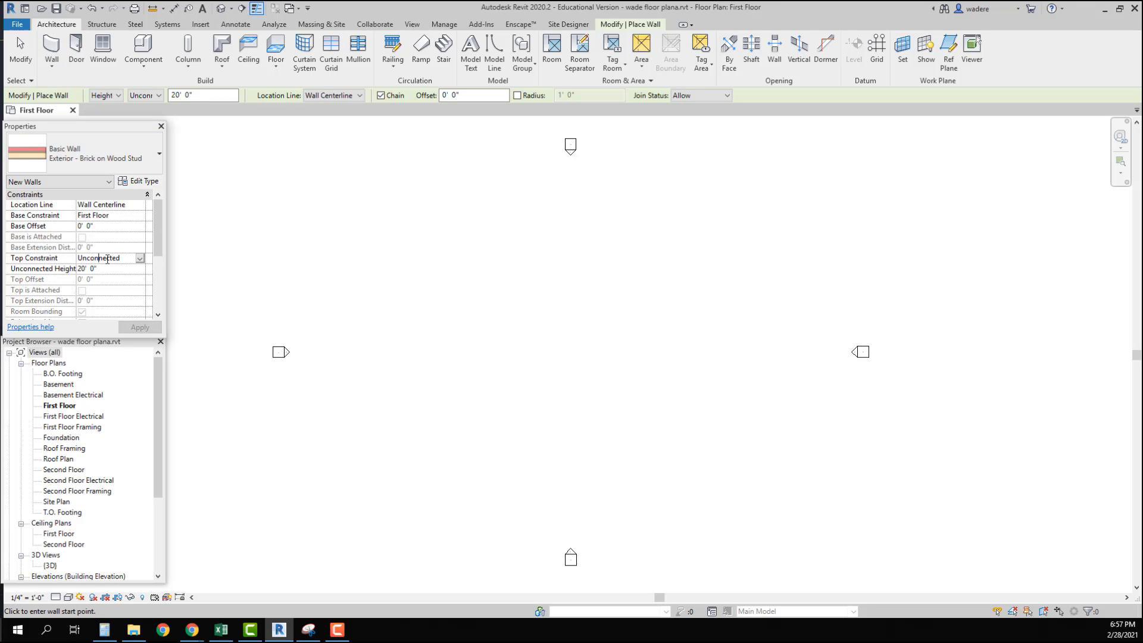
left_click(140, 258)
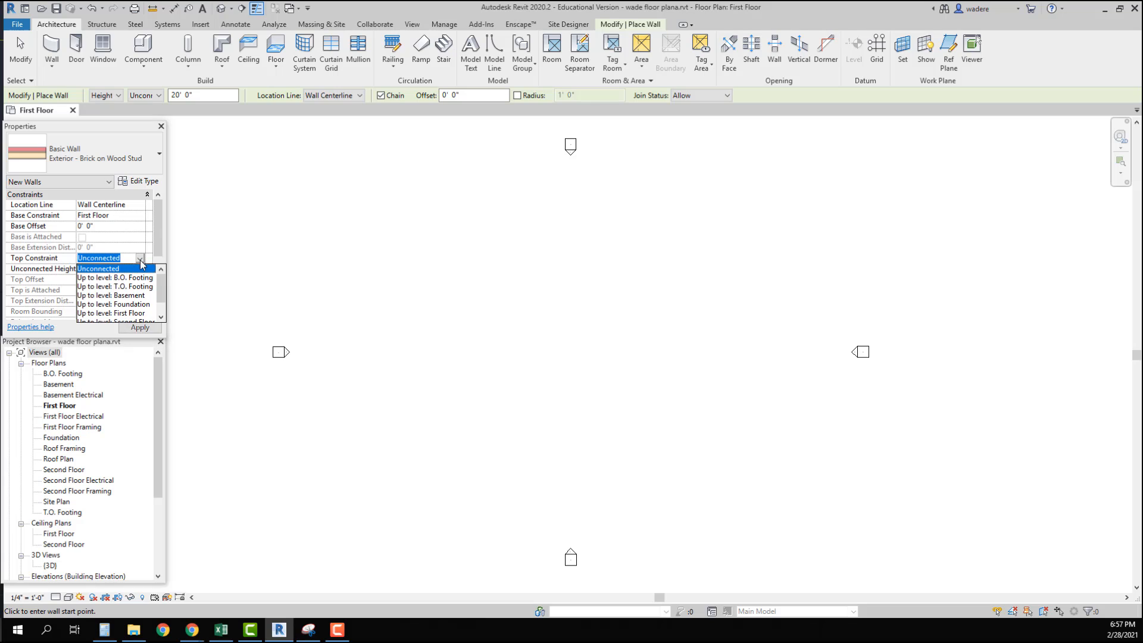
scroll(137, 308, "down", 1)
left_click(120, 314)
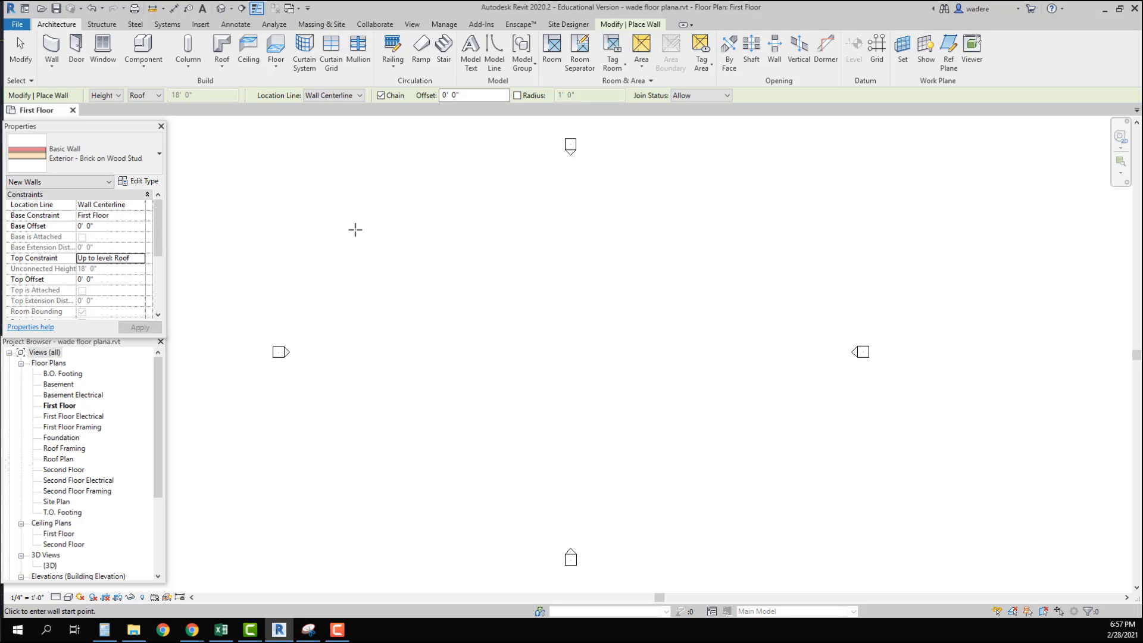
left_click(360, 95)
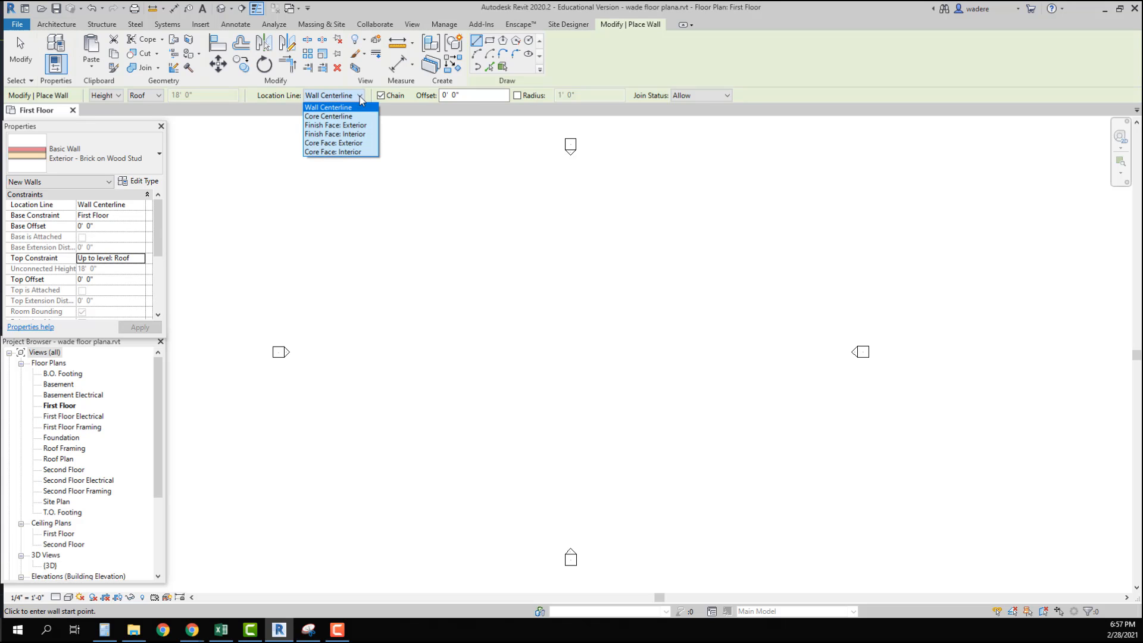
left_click(349, 138)
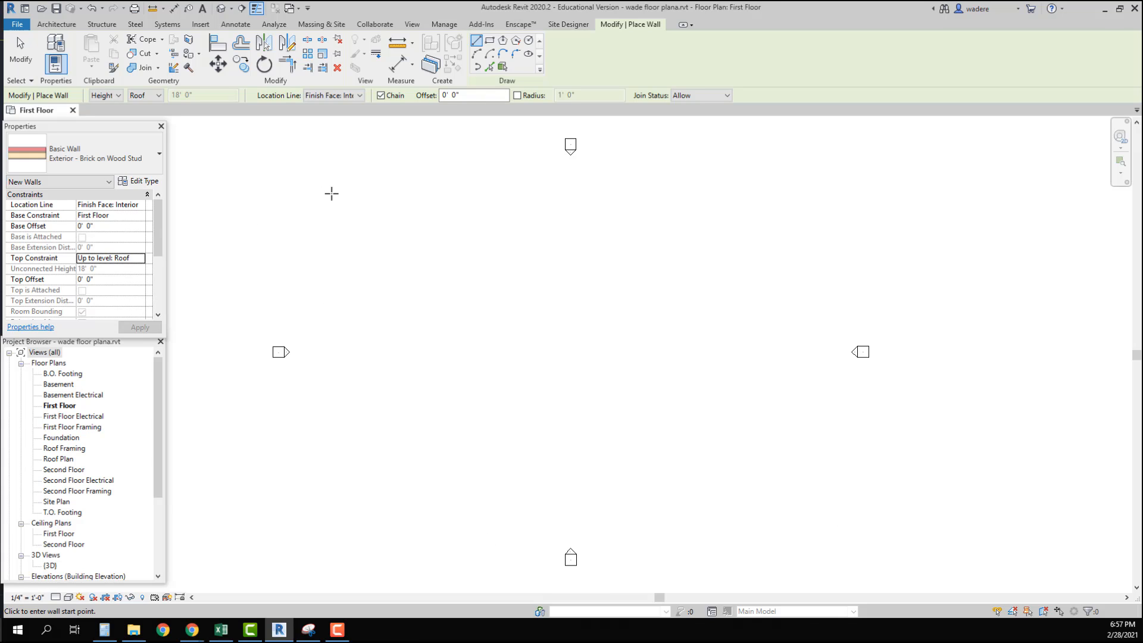
Draw a closed rectangle of Exterior - Brick on Wood Stud walls, 76' wide by 64' deep, between the elevation markers
left_click(338, 197)
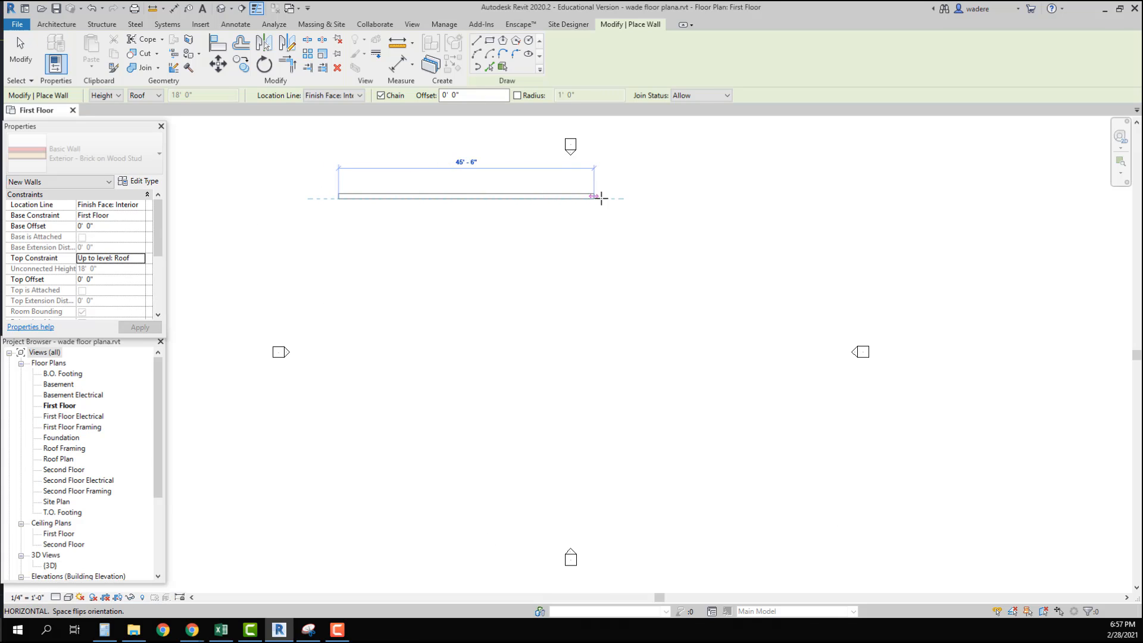
type("7")
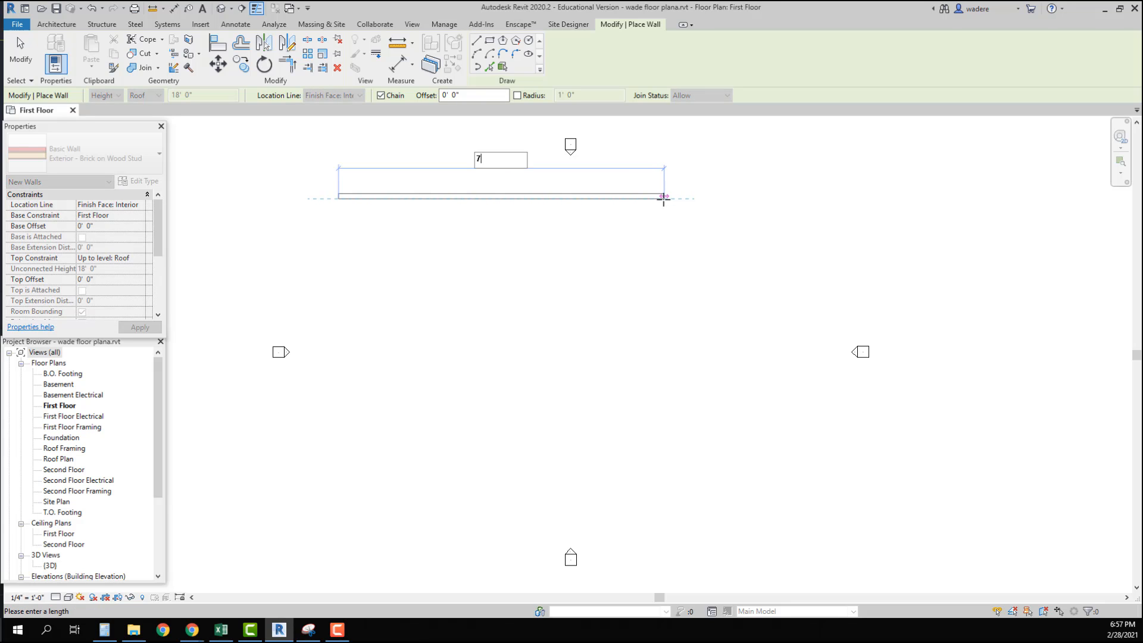
type("6'")
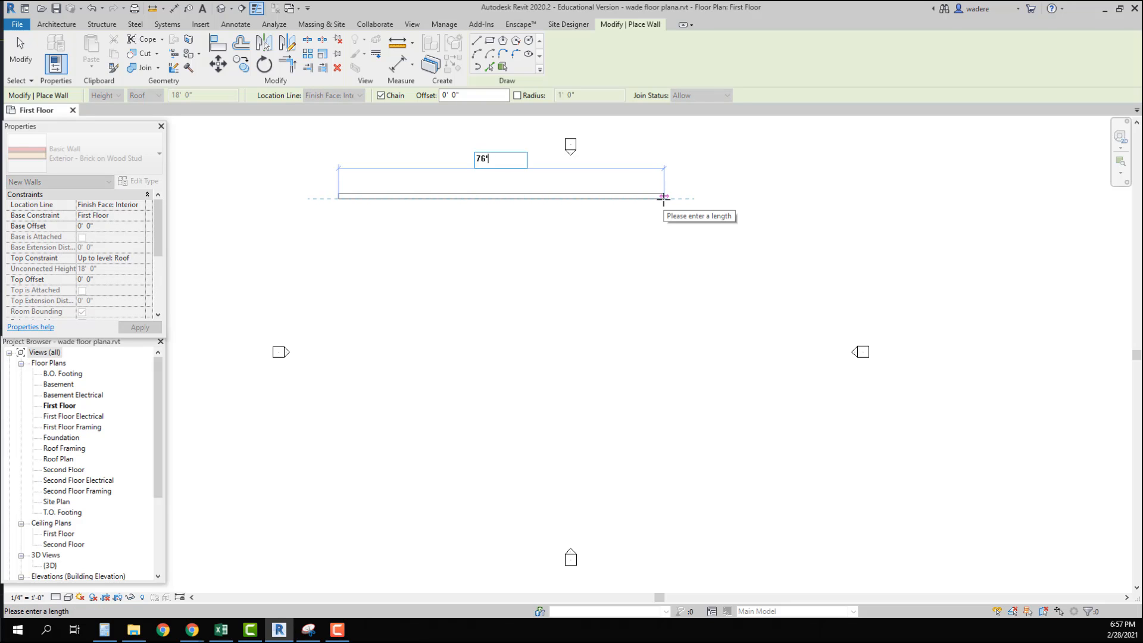
key("Return")
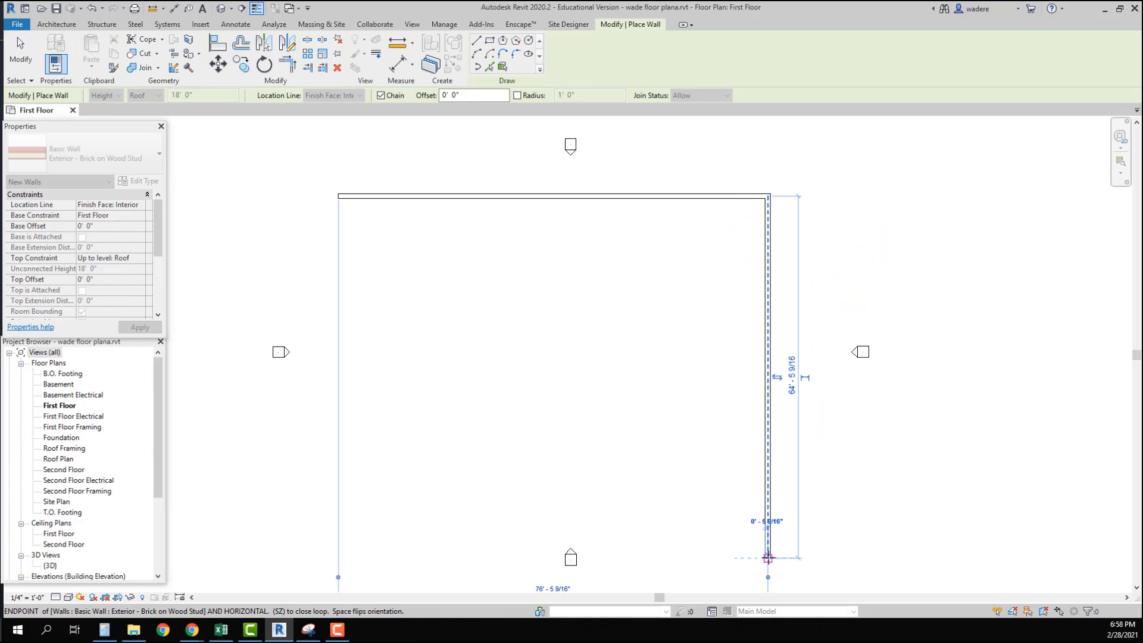
left_click(741, 557)
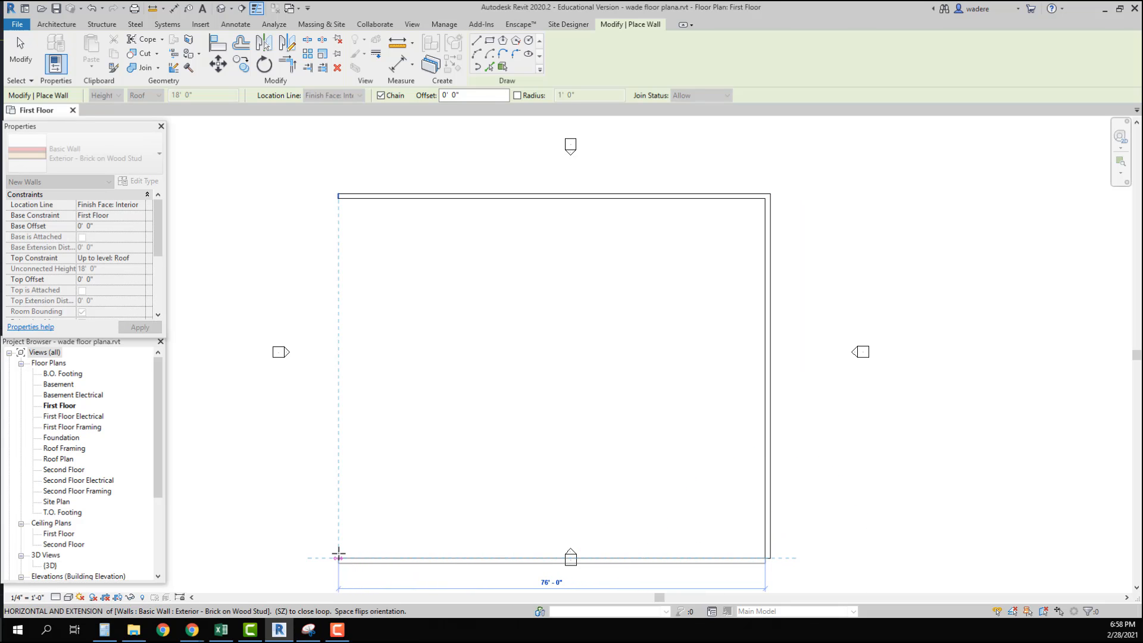
left_click(338, 556)
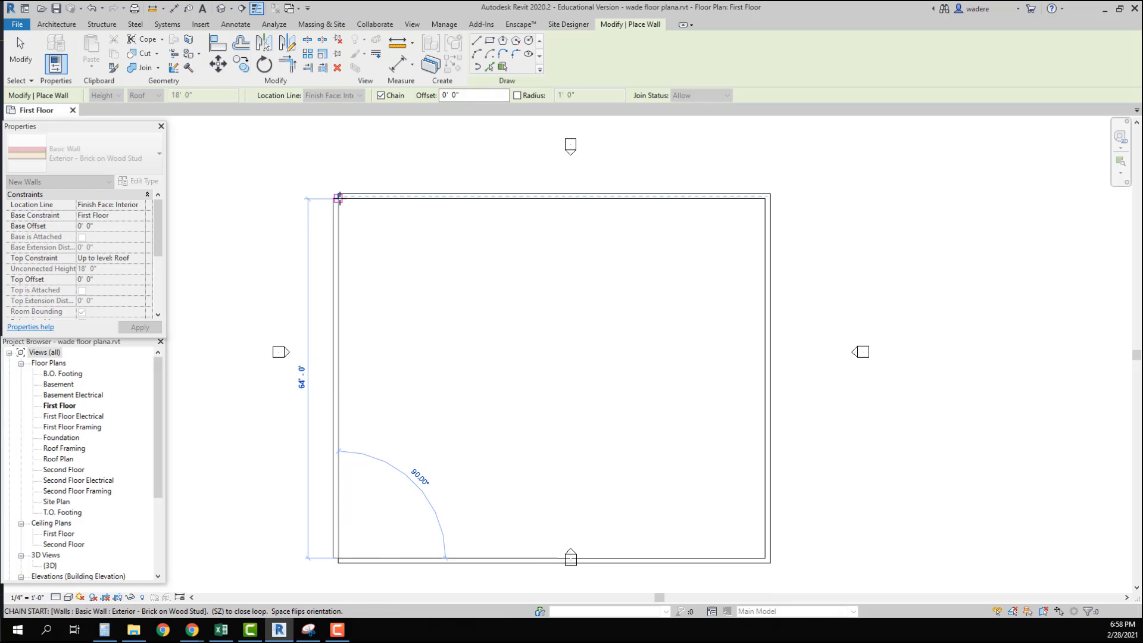
left_click(339, 198)
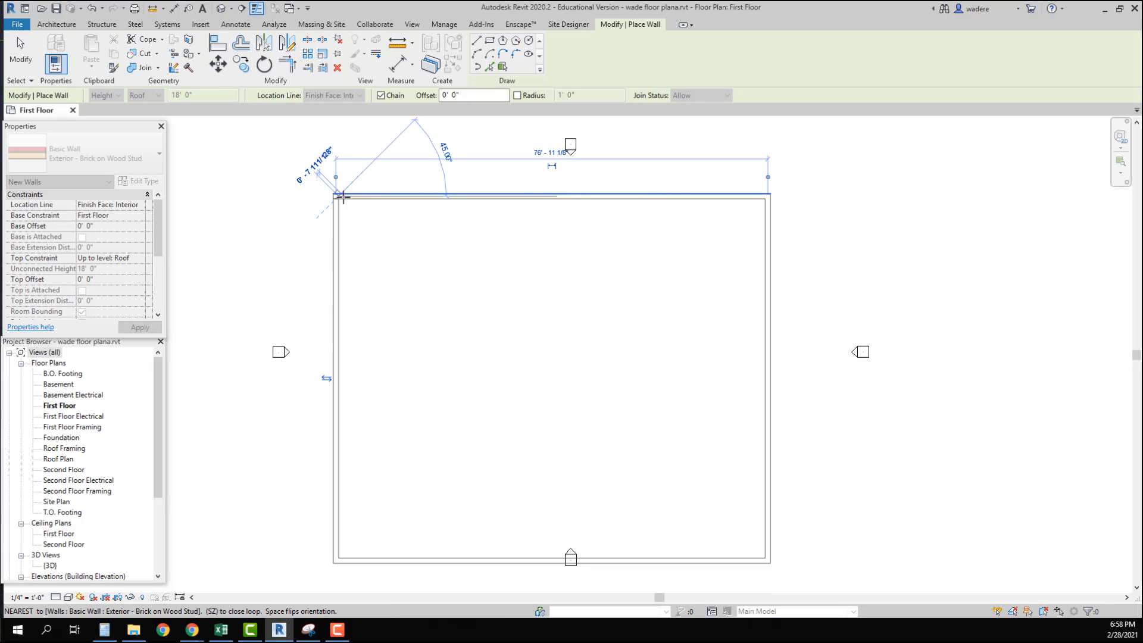
key("Escape")
key("Escape")
Set the First Floor plan's detail level to Fine
scroll(358, 207, "up", 3)
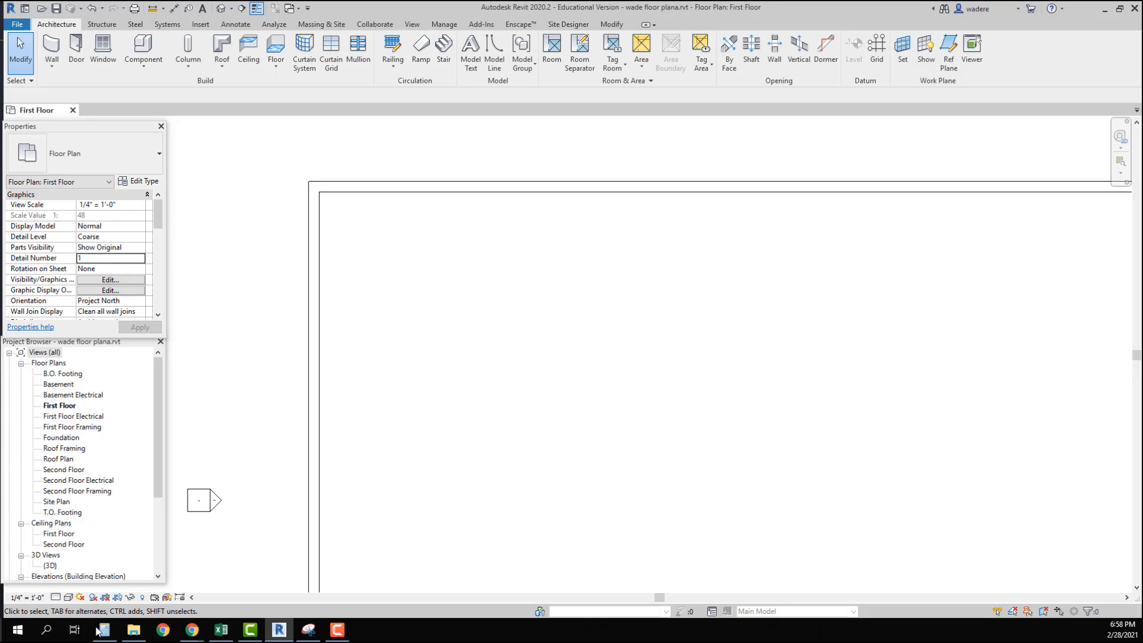
left_click(56, 598)
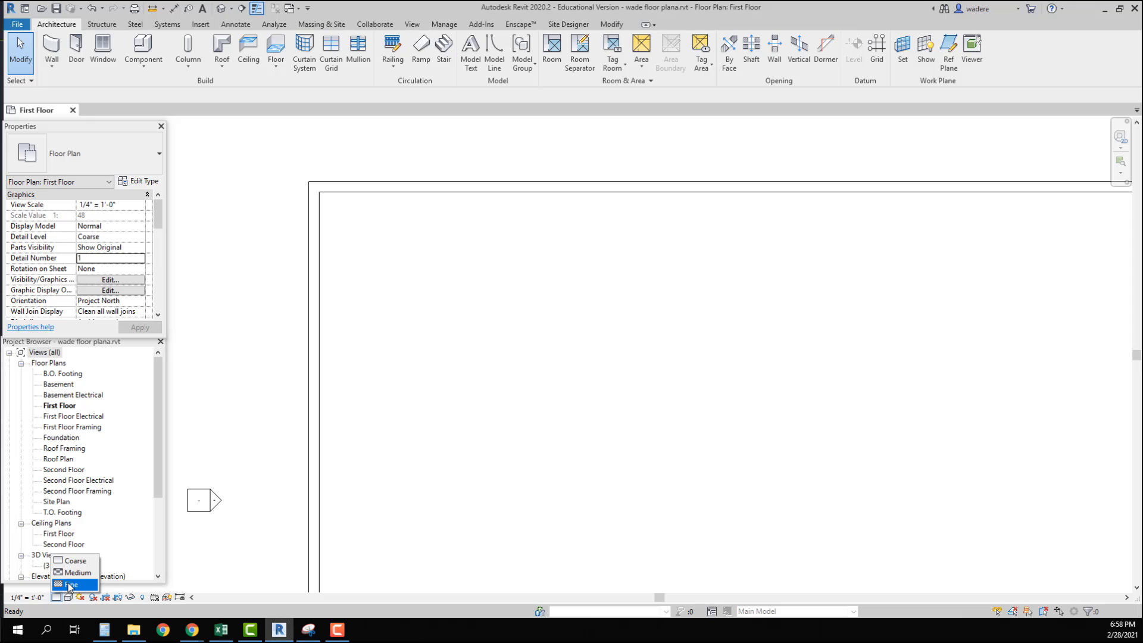
left_click(69, 585)
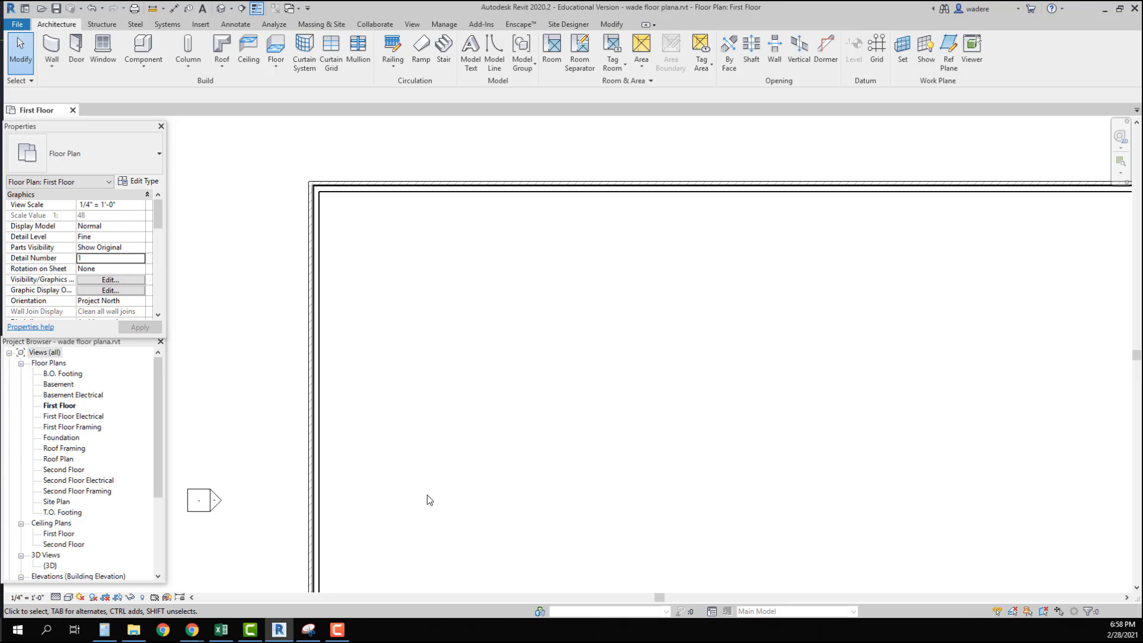
Examine the wall layers at the upper-left corner of the building up close, and view the whole wall outline
scroll(321, 158, "up", 2)
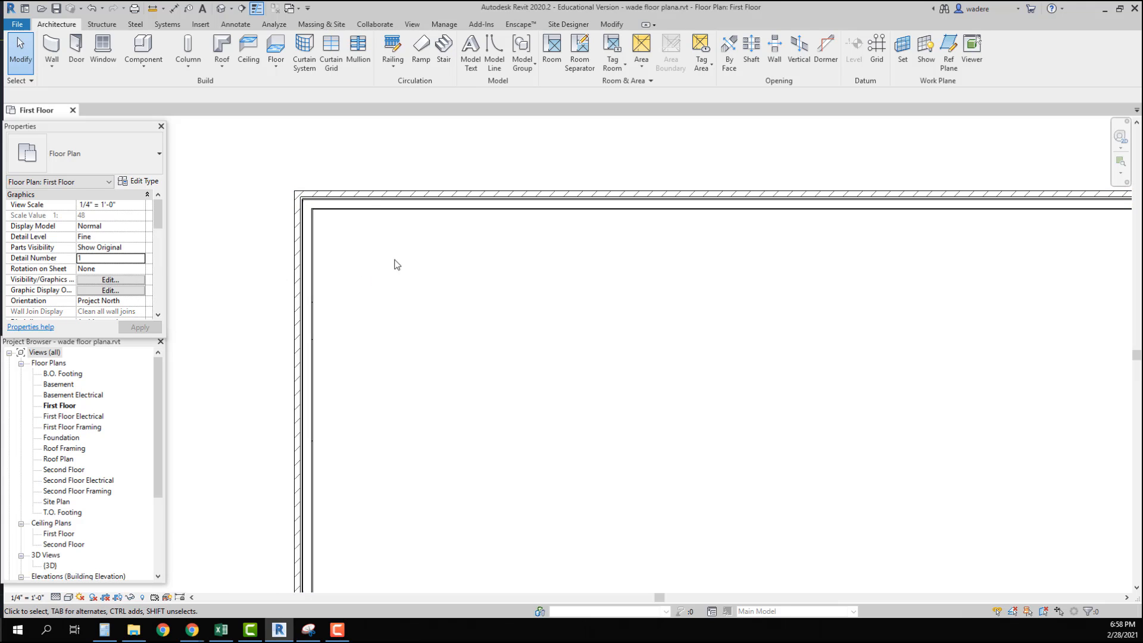
scroll(393, 262, "down", 3)
scroll(358, 245, "up", 5)
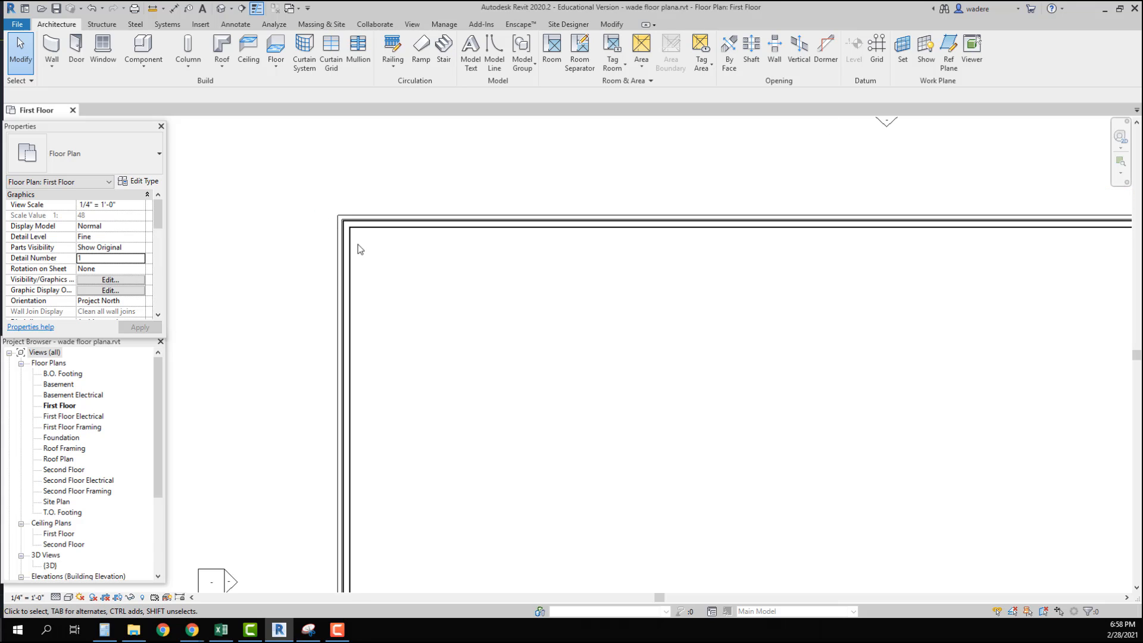
scroll(356, 249, "up", 3)
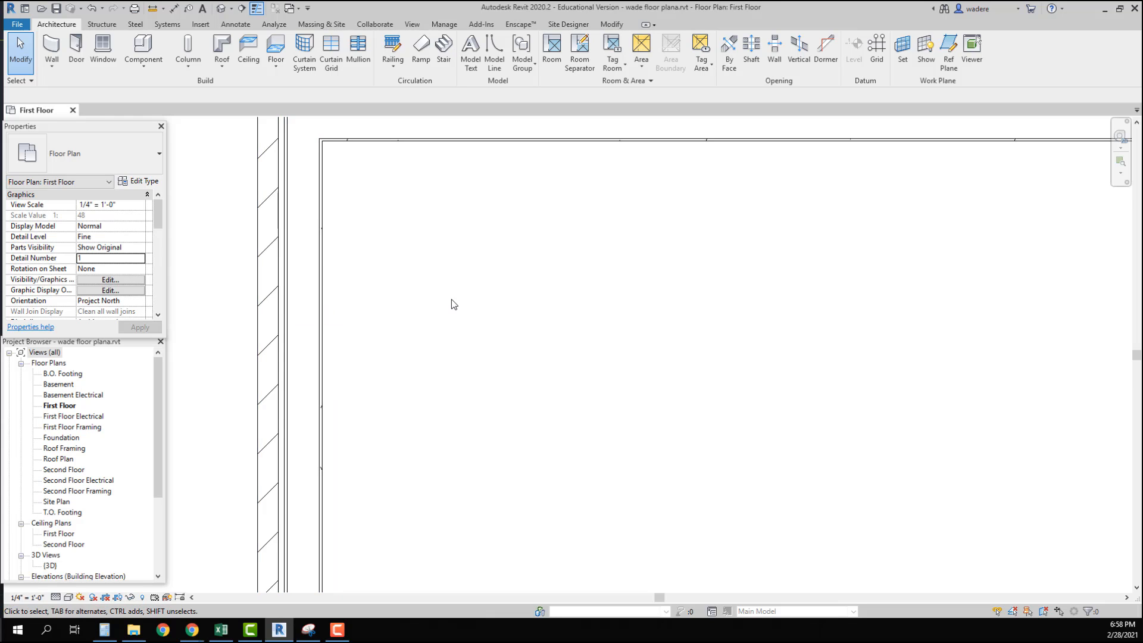
scroll(463, 313, "down", 8)
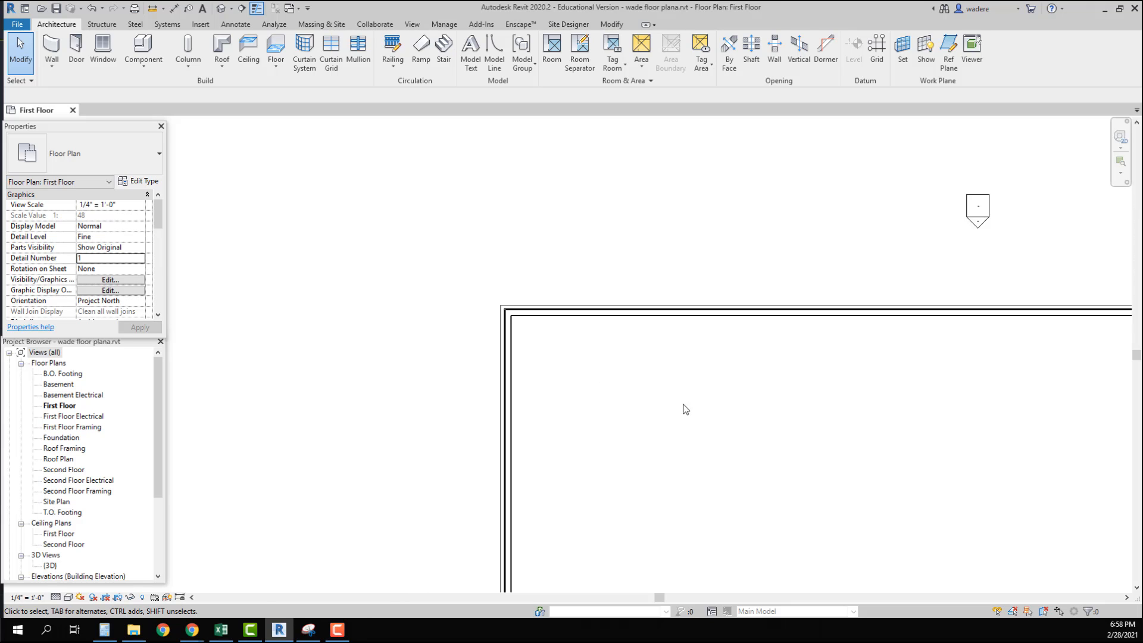
scroll(683, 405, "down", 1)
middle_click_drag(661, 380, 405, 224)
scroll(515, 296, "down", 3)
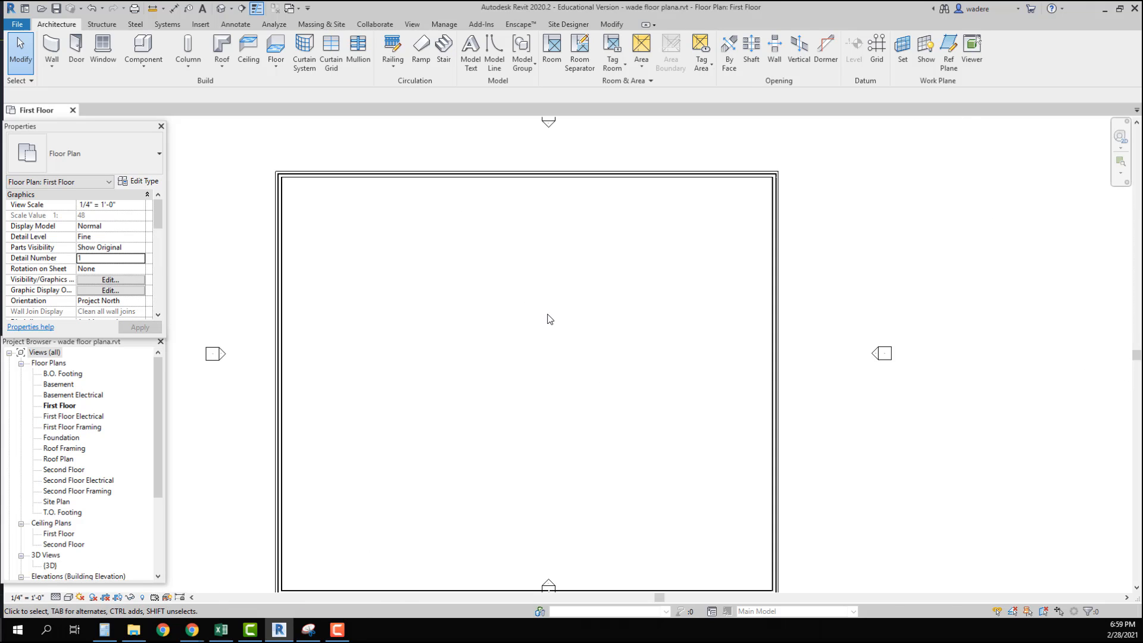
scroll(550, 319, "down", 1)
middle_click_drag(550, 319, 554, 311)
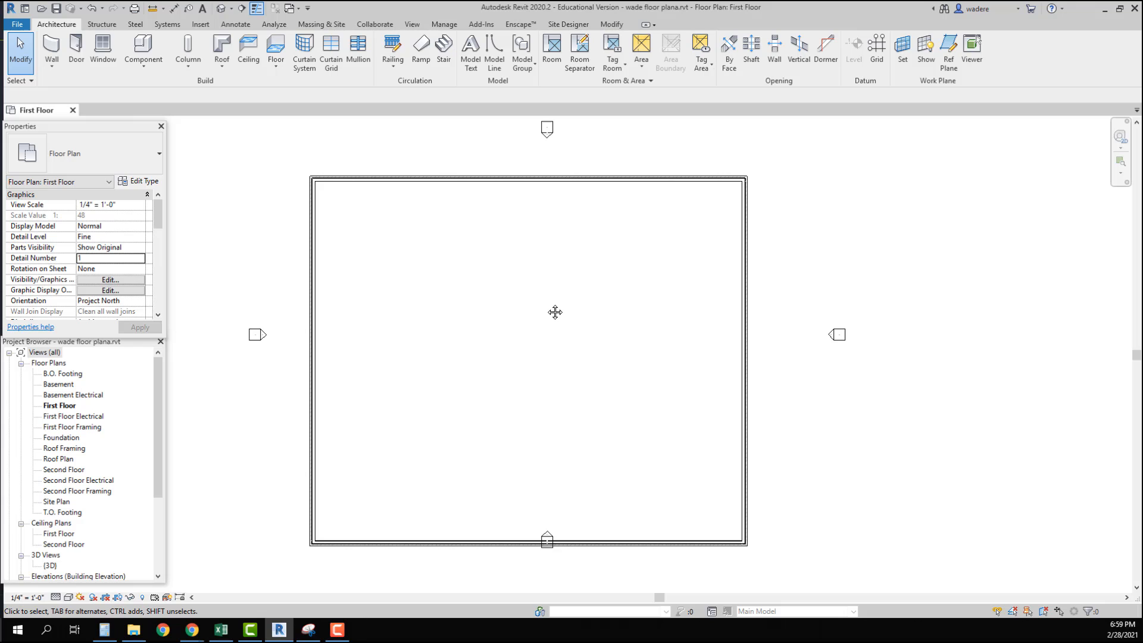
Measure the building's inside width by moving the right wall's temporary dimension witness lines to the interior faces of both side walls
left_click(746, 269)
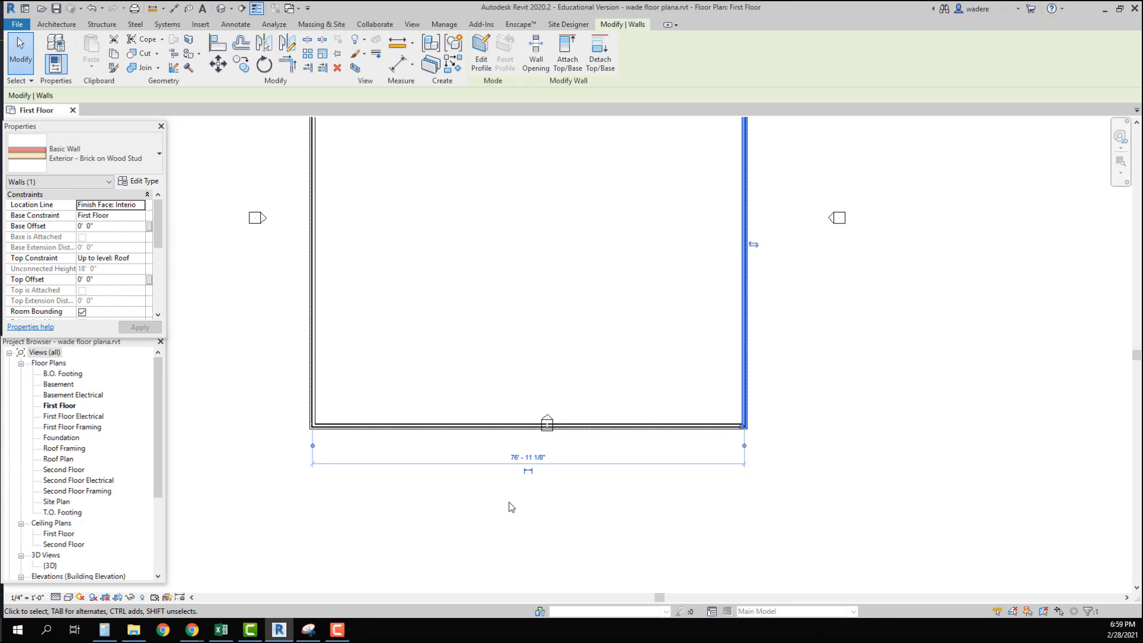
scroll(573, 480, "up", 1)
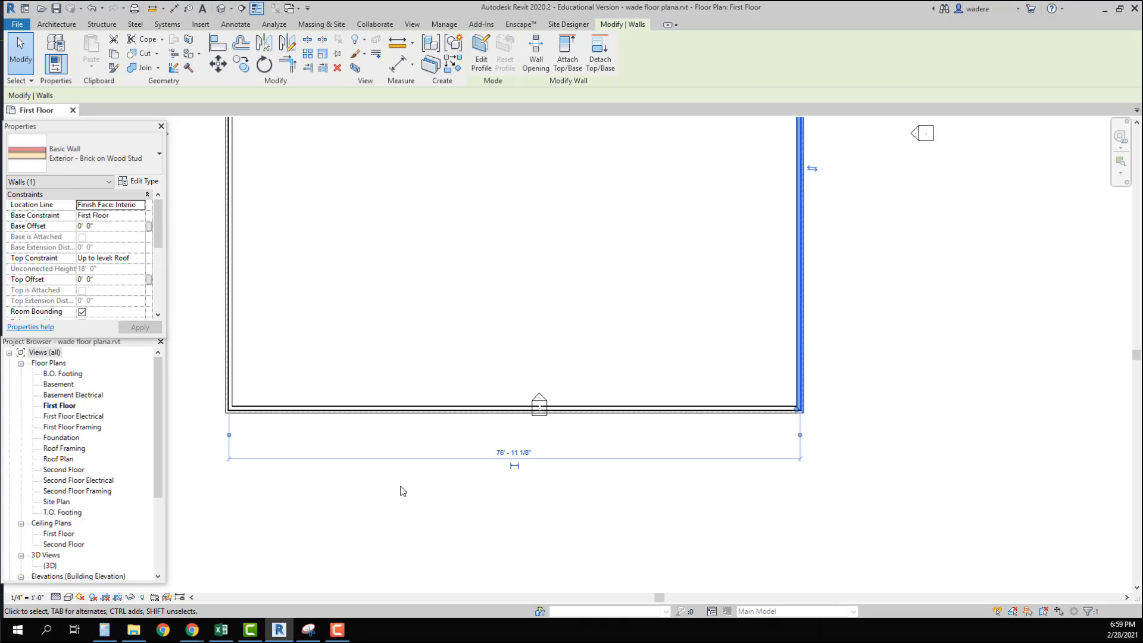
scroll(506, 462, "up", 1)
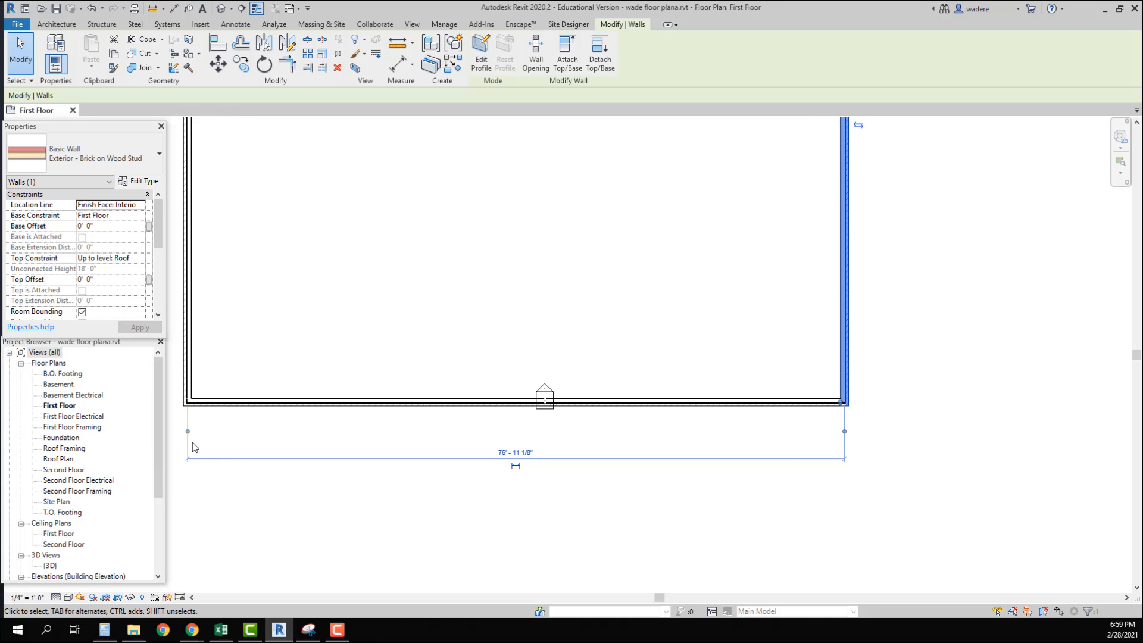
middle_click_drag(341, 454, 375, 452)
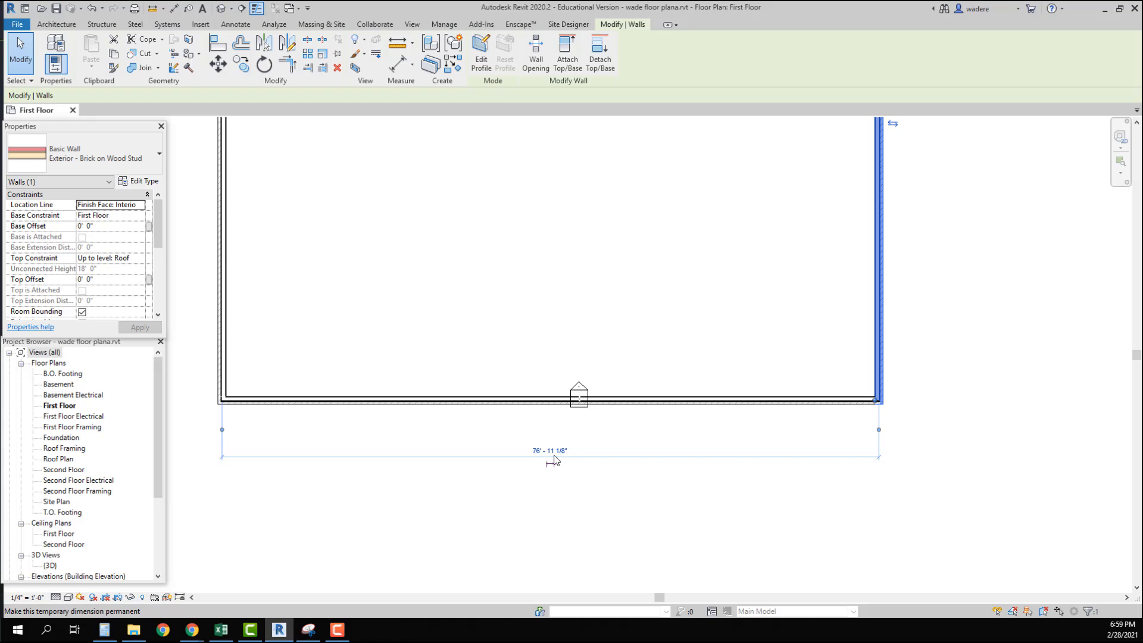
left_click(222, 430)
left_click_drag(222, 431, 226, 429)
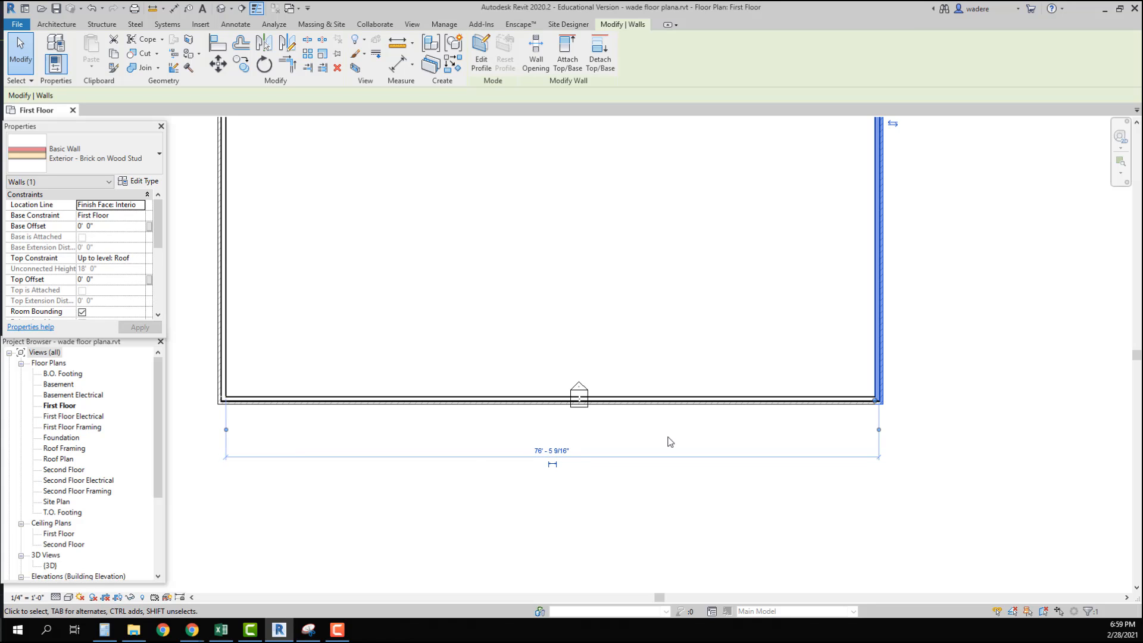
left_click_drag(879, 430, 874, 429)
scroll(671, 444, "down", 2)
middle_click_drag(732, 384, 703, 522)
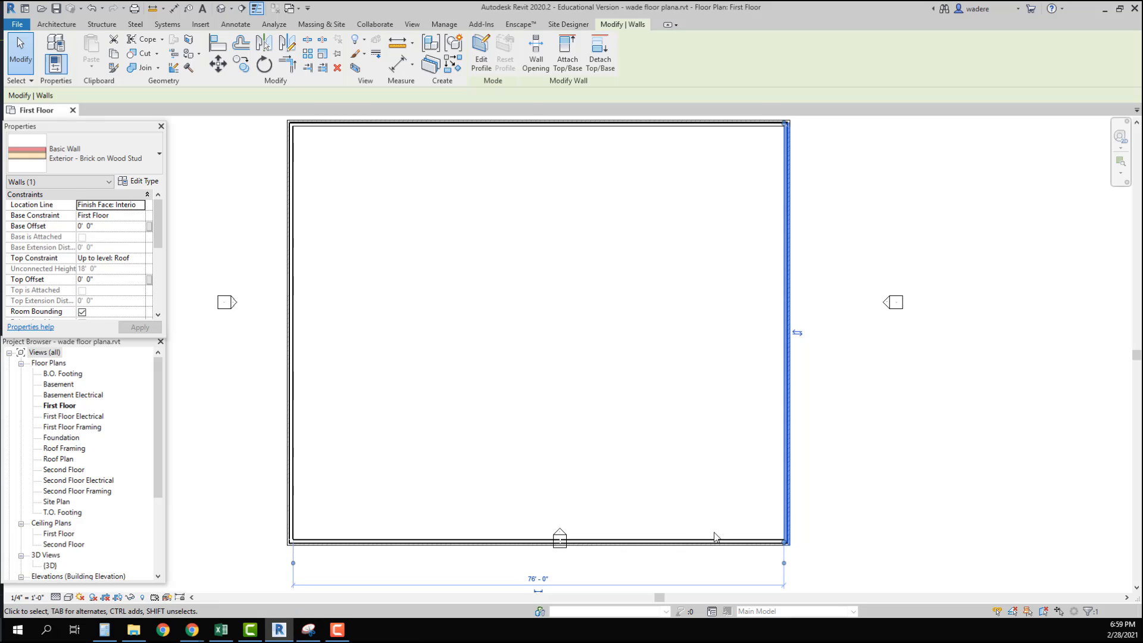
Measure the building's inside depth by shifting the bottom wall's temporary dimension witness lines to the interior faces, and deselect the wall
left_click(714, 539)
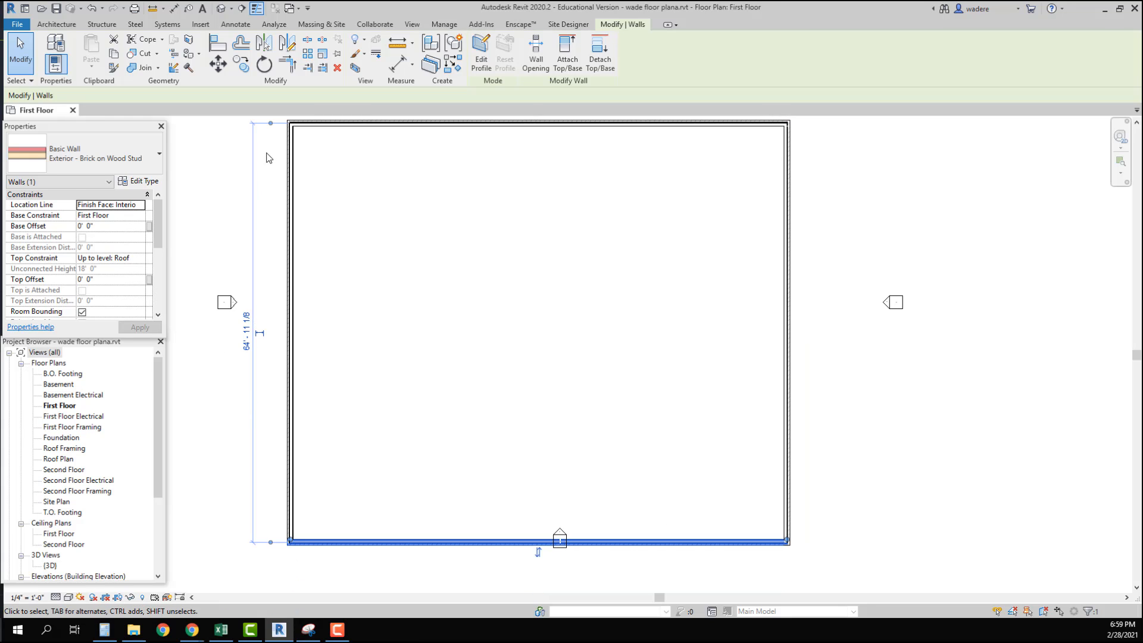
left_click(270, 124)
left_click(272, 542)
scroll(539, 425, "down", 4)
left_click(755, 475)
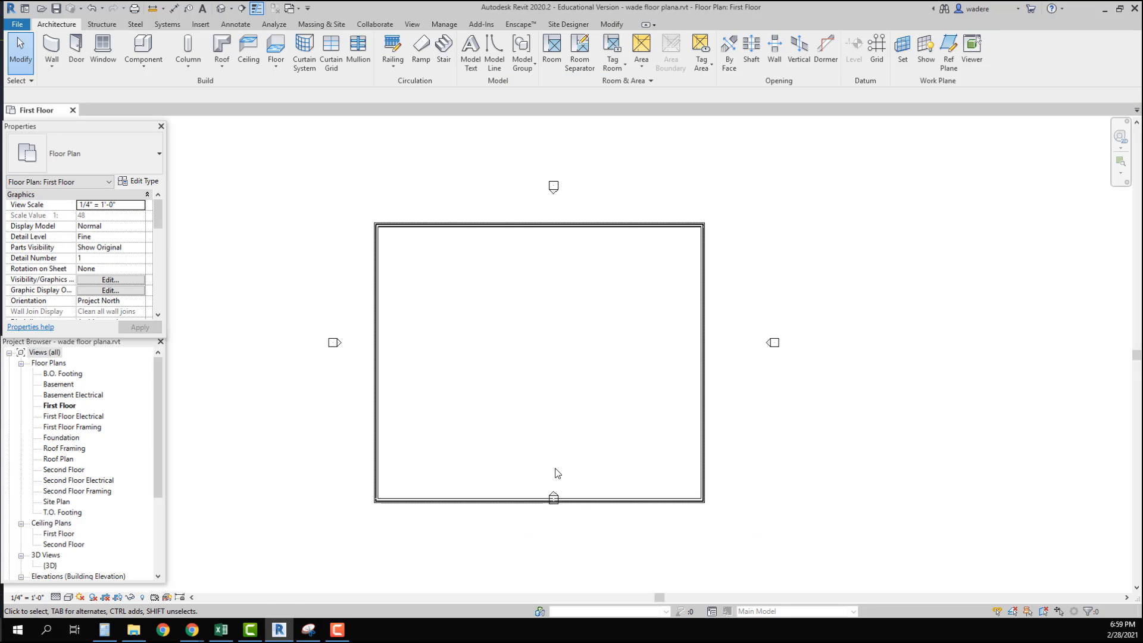
Move the south elevation marker off the bottom wall to just outside the building
middle_click_drag(557, 473, 463, 445)
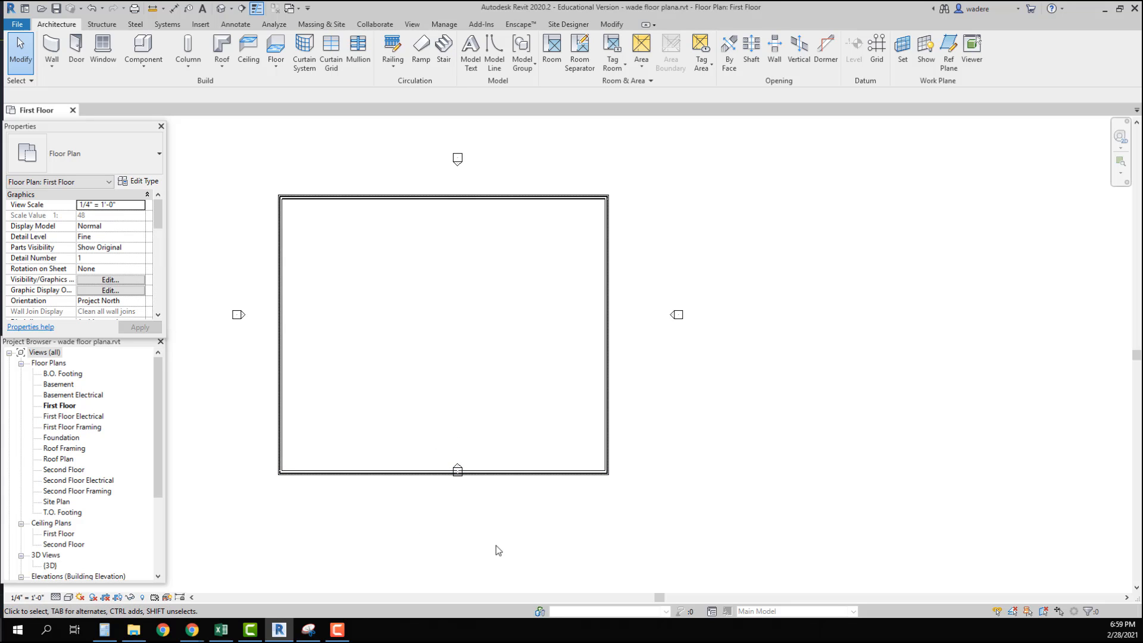
mouse_move(418, 439)
left_mouse_down()
mouse_move(481, 501)
mouse_move(459, 490)
mouse_move(460, 507)
left_mouse_up()
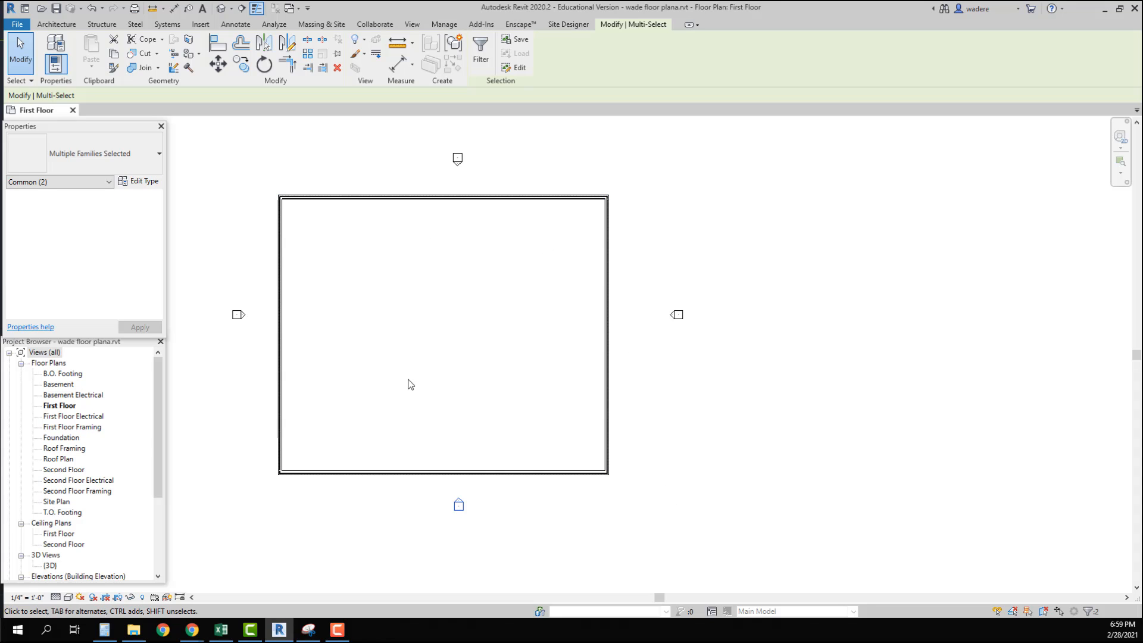
View the building's walls in the default 3D view and return to the First Floor plan
left_click(412, 24)
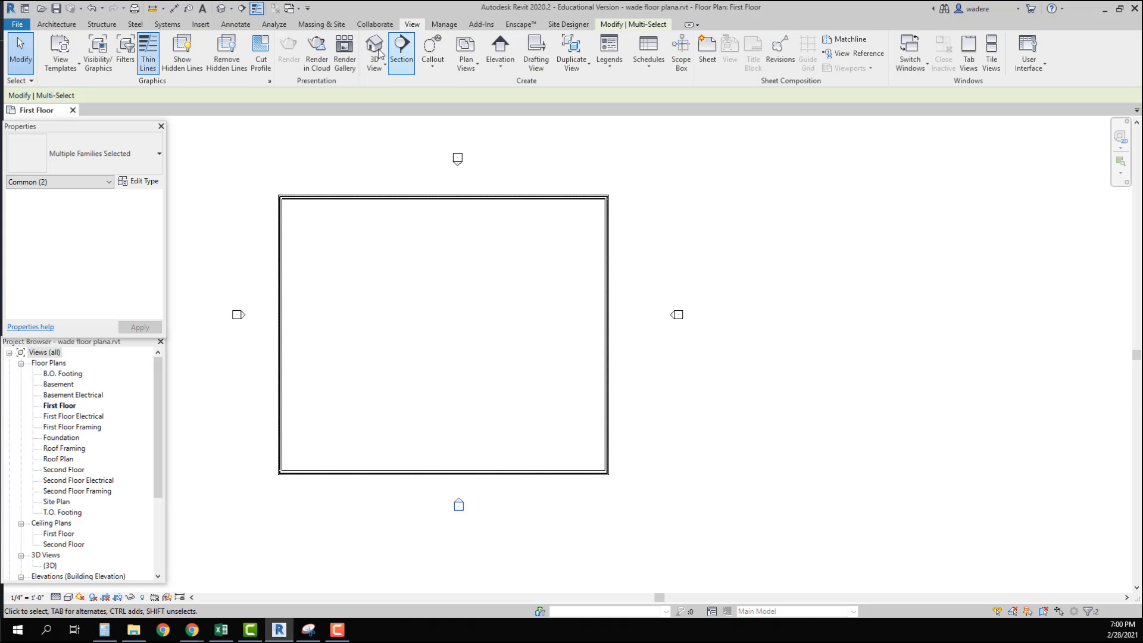
left_click(370, 71)
left_click(350, 153)
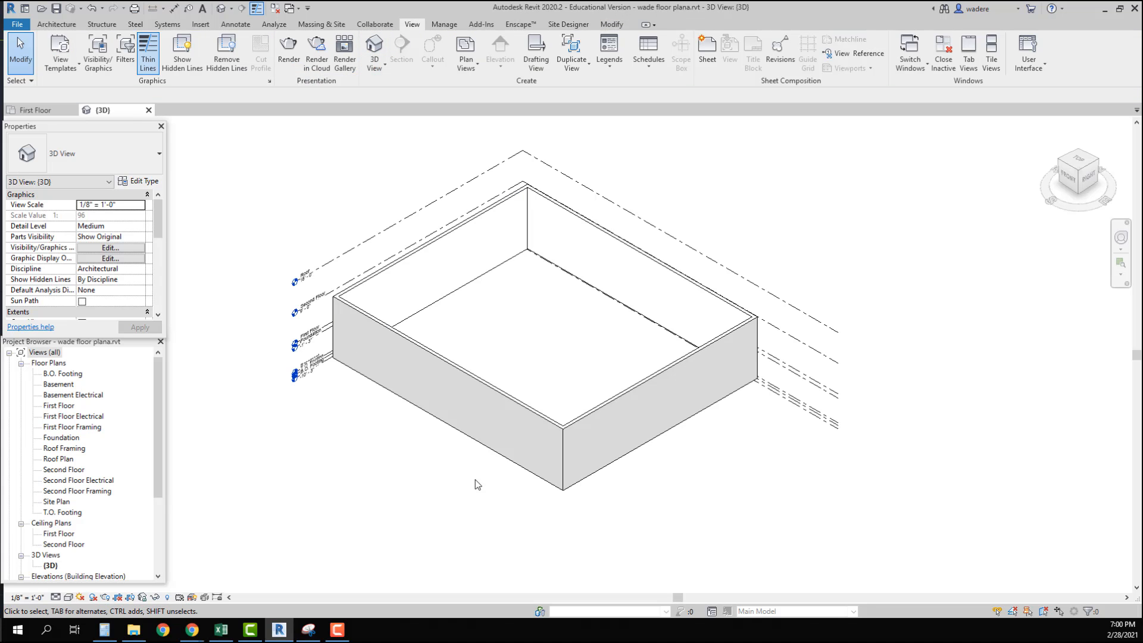
scroll(638, 486, "up", 1)
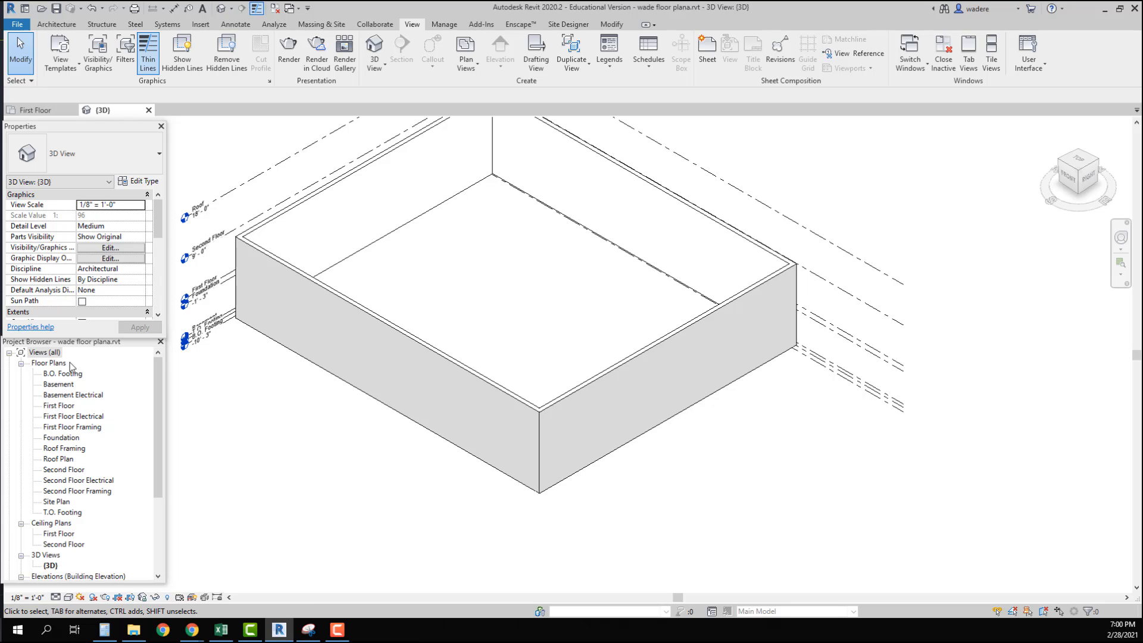
double_click(57, 406)
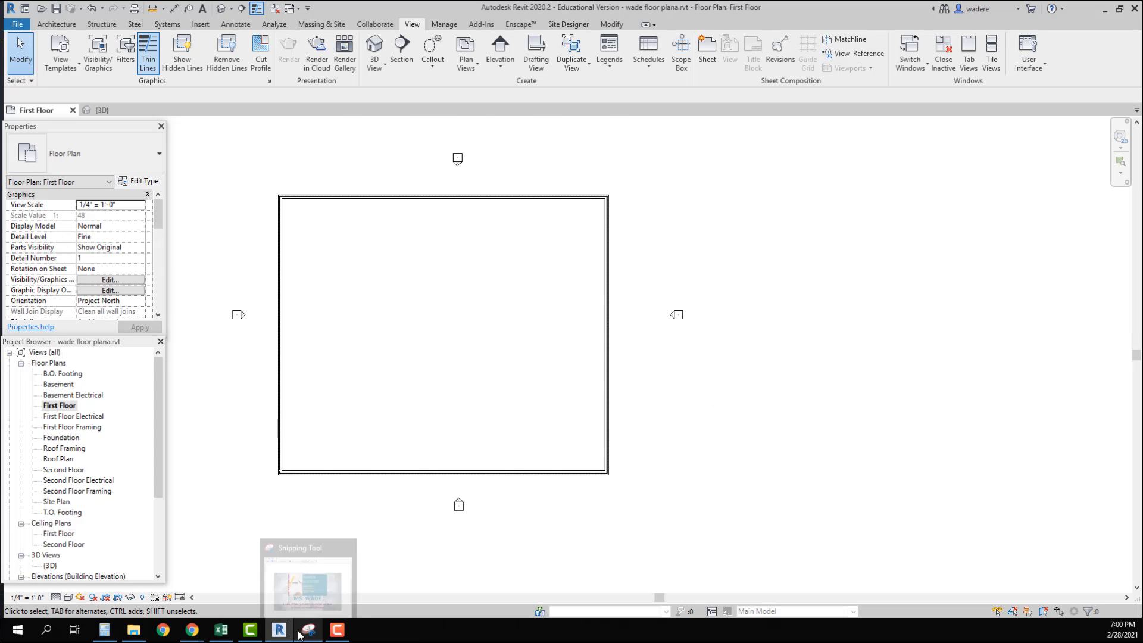
Switch to Chrome to study the reference floor plan's garage and master bedroom wing, and return to Revit
mouse_move(196, 635)
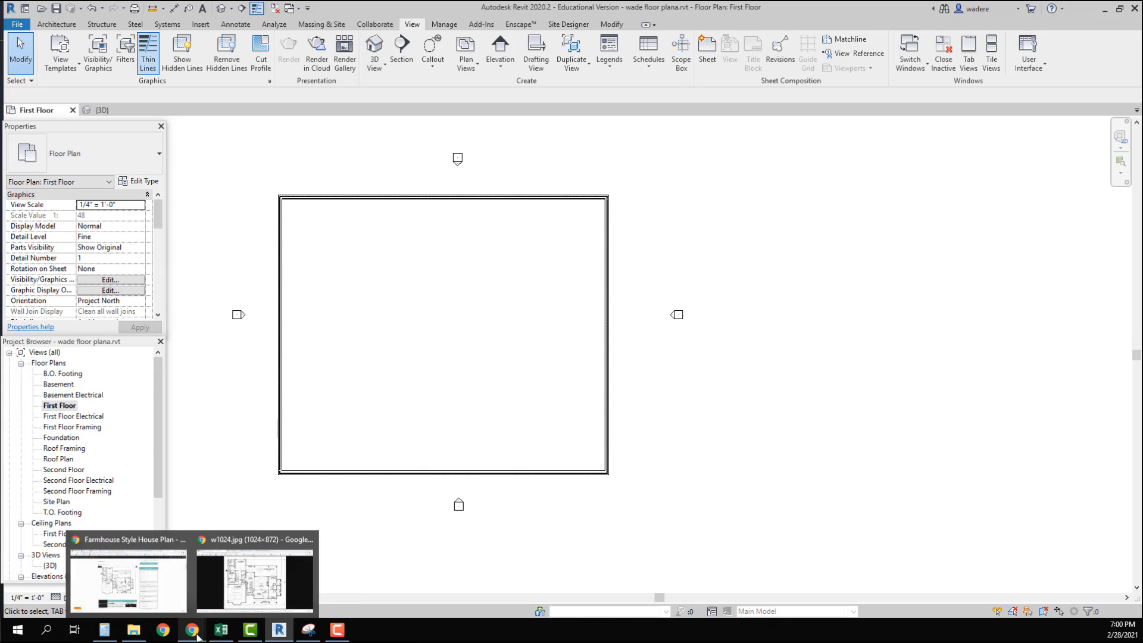
left_click(232, 602)
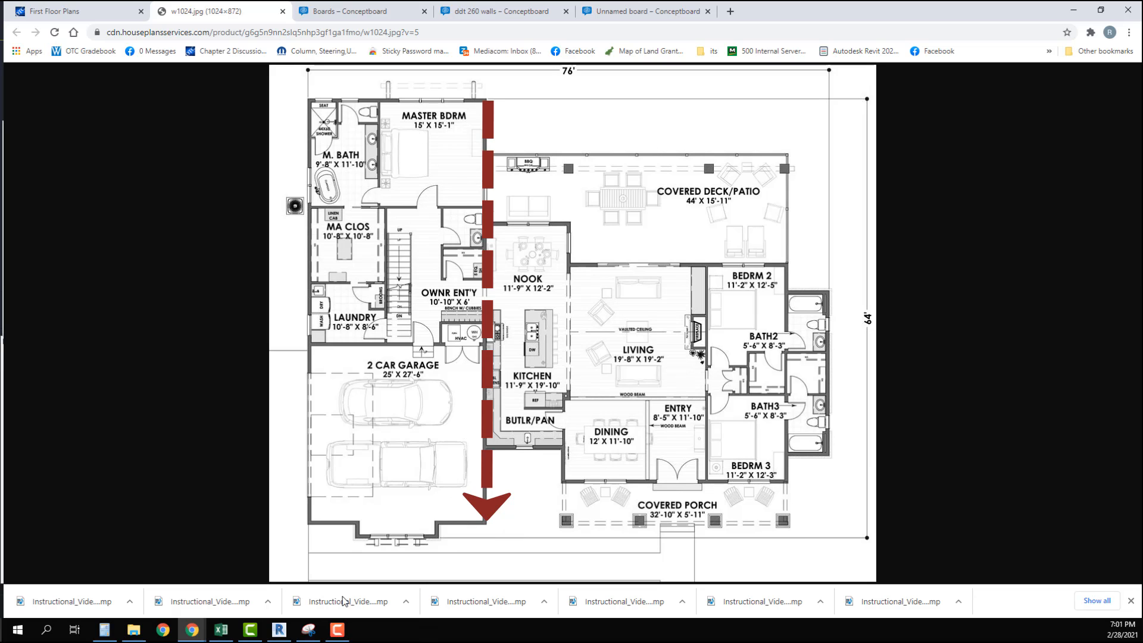
left_click(278, 629)
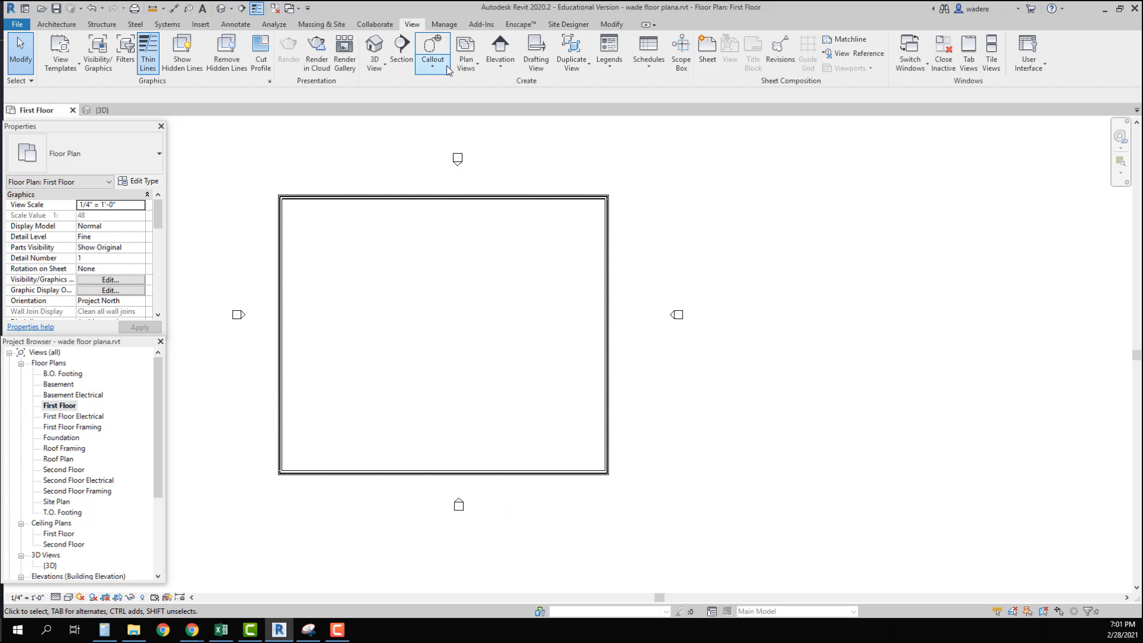
Draw an architectural Exterior - Brick on Wood Stud wall about 12' down from the top wall, continuing about 11' to the right
left_click(56, 24)
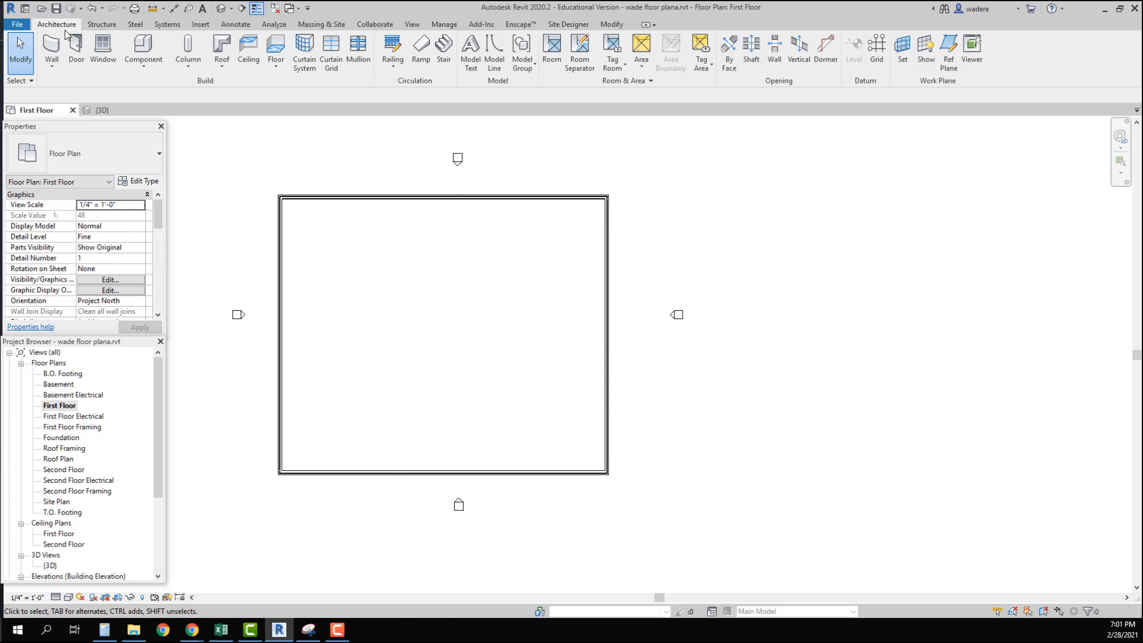
left_click(52, 70)
left_click(58, 90)
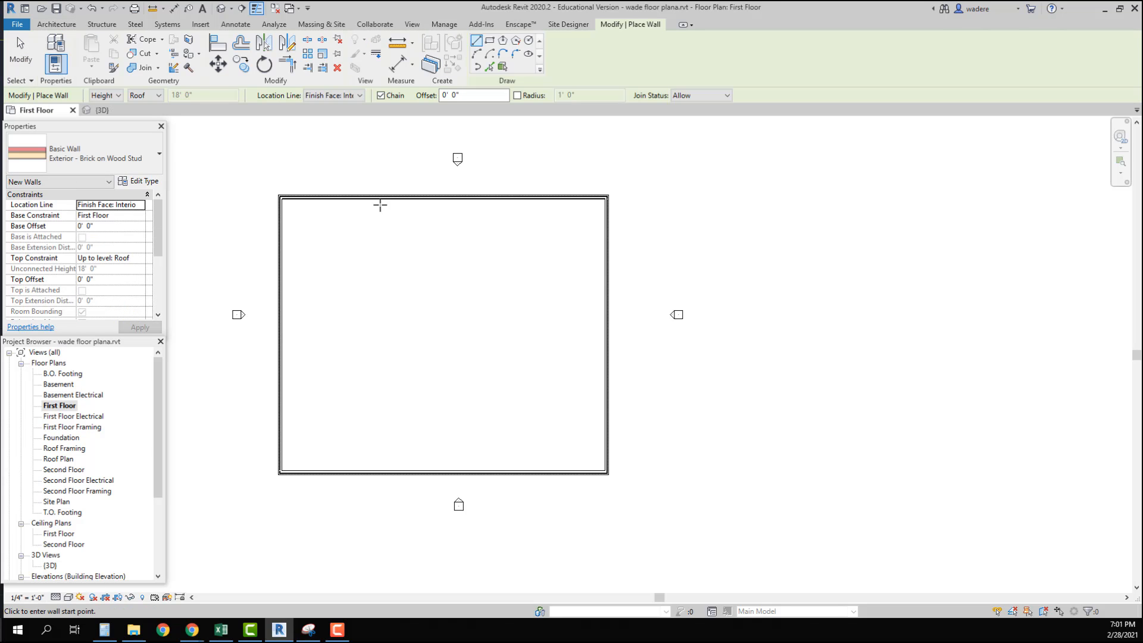
left_click(381, 197)
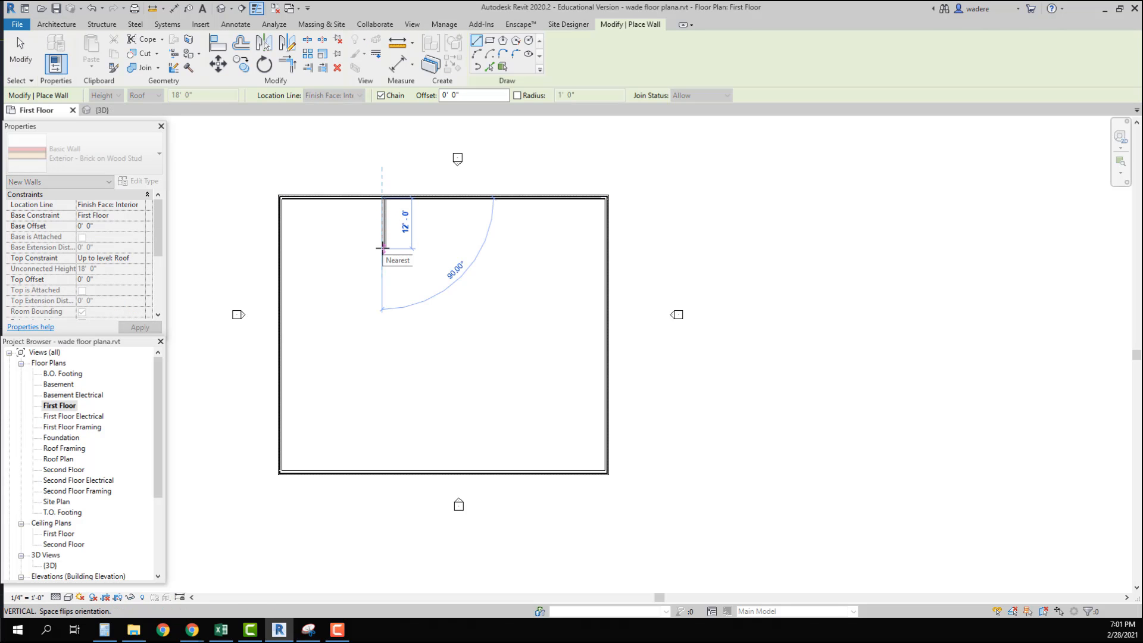
left_click(383, 248)
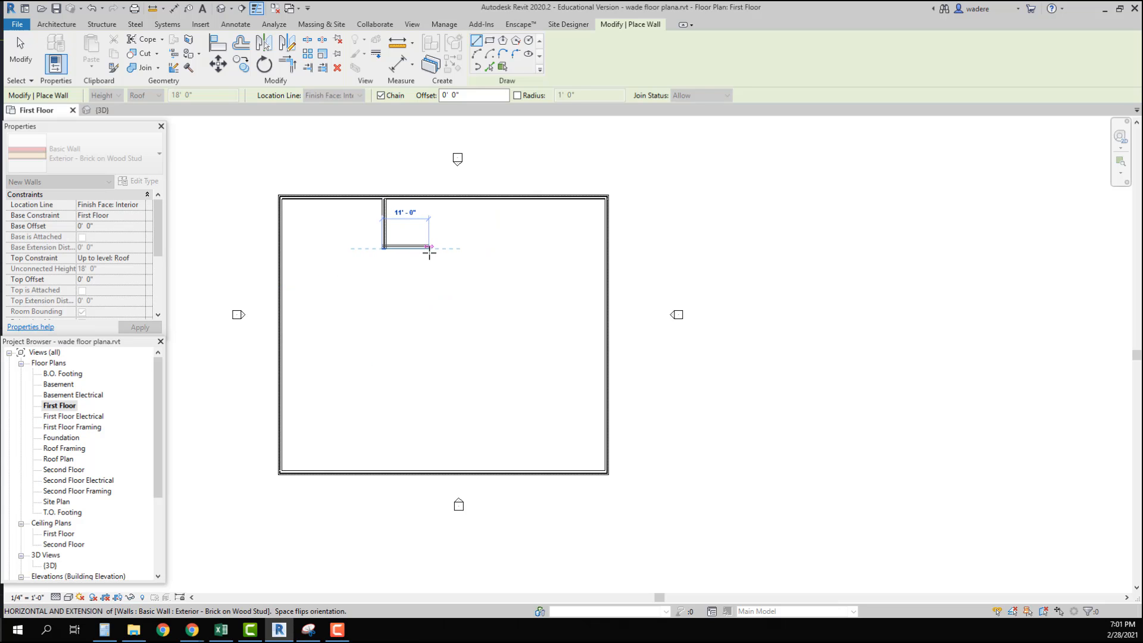
left_click(428, 248)
key("Escape")
key("Escape")
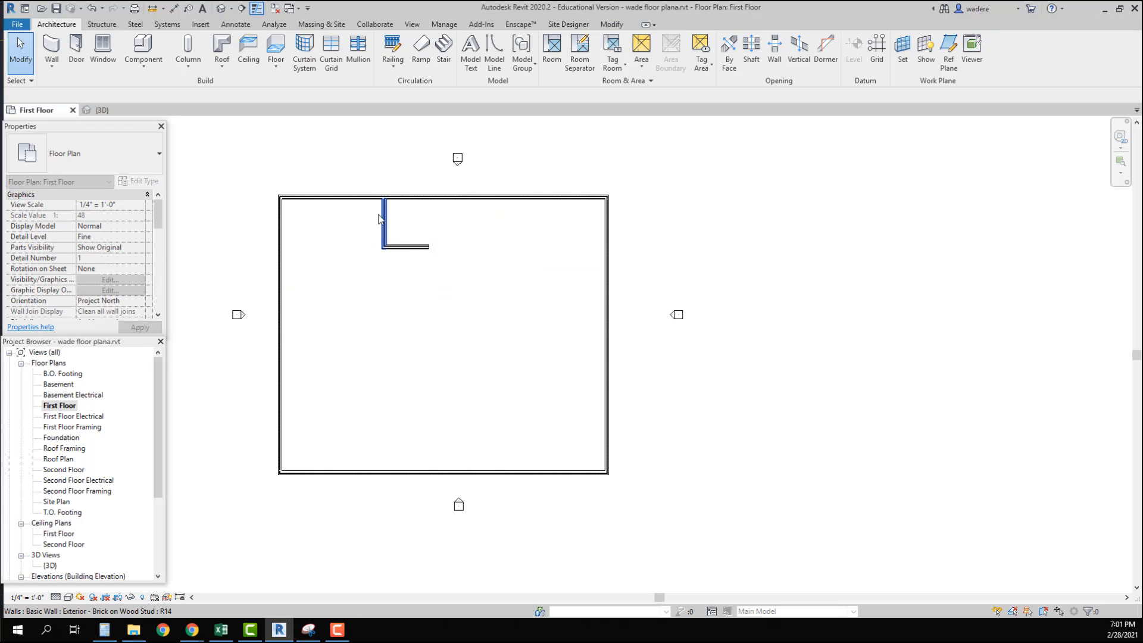
Set the new vertical wall 25' from the left exterior wall, measured between their interior faces
scroll(365, 219, "up", 4)
middle_click_drag(358, 238, 495, 273)
left_click(537, 260)
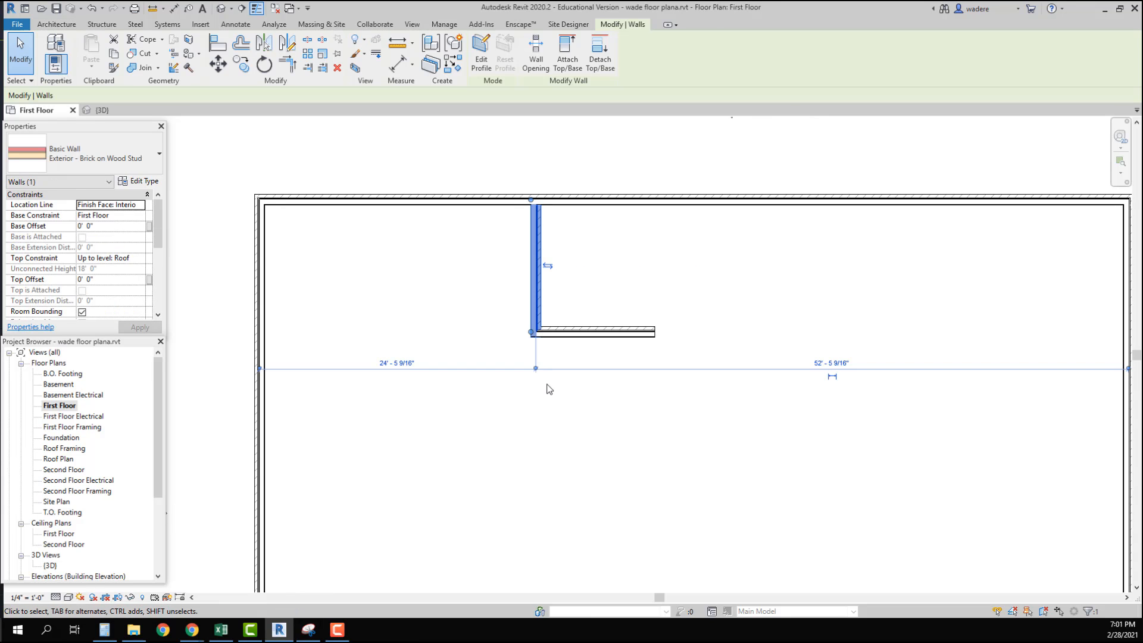
left_click(535, 369)
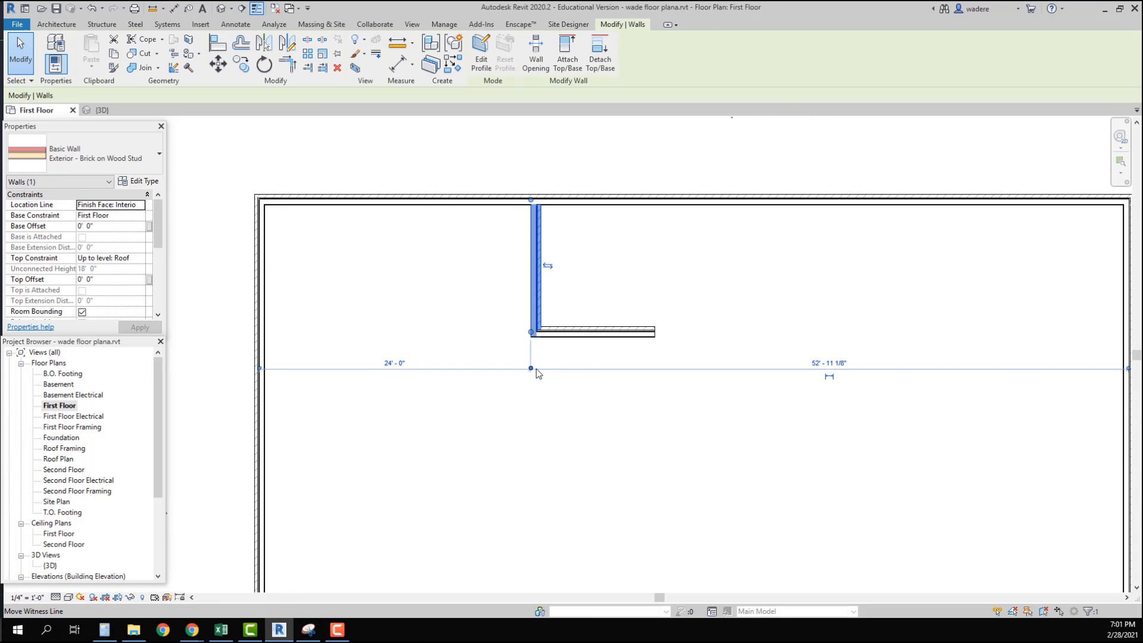
left_click(260, 369)
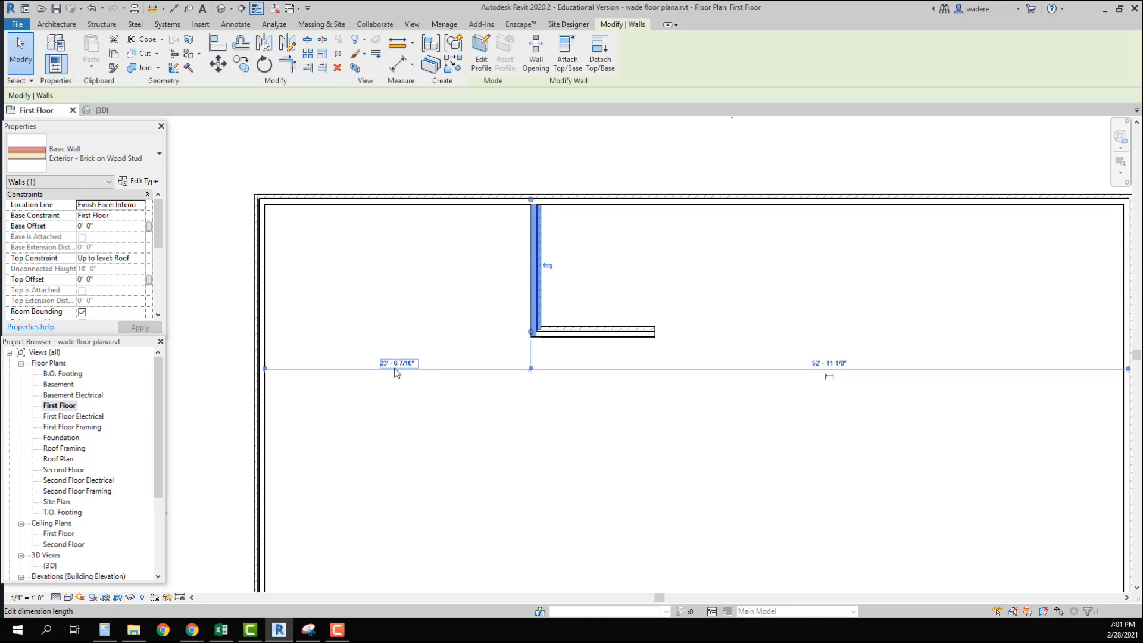
left_click(396, 363)
type("25")
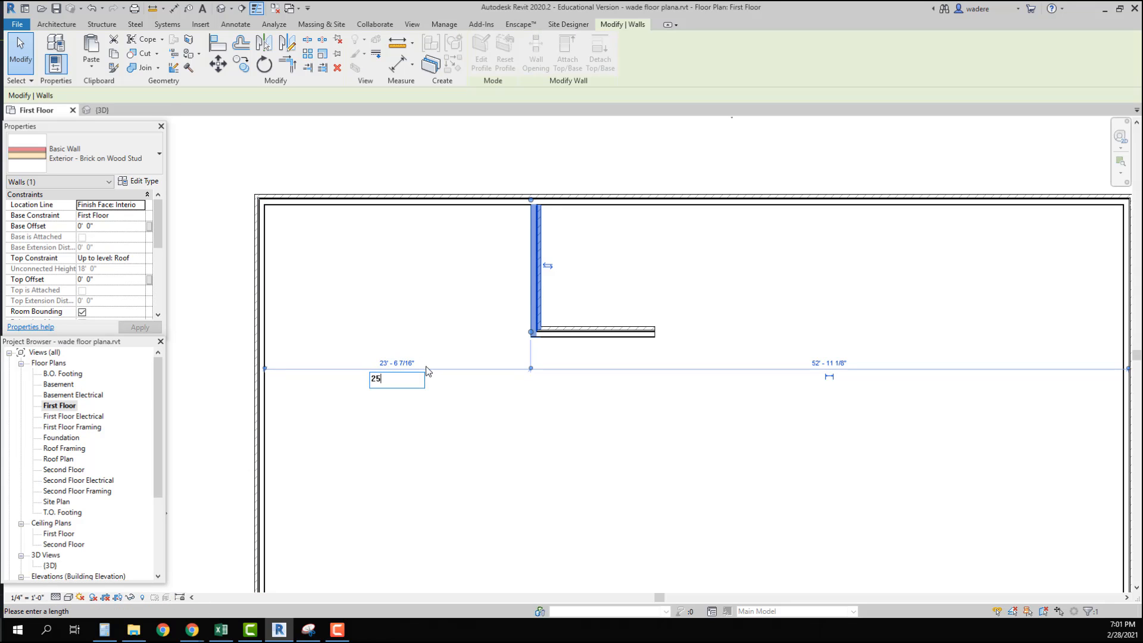
key("Return")
left_click(690, 275)
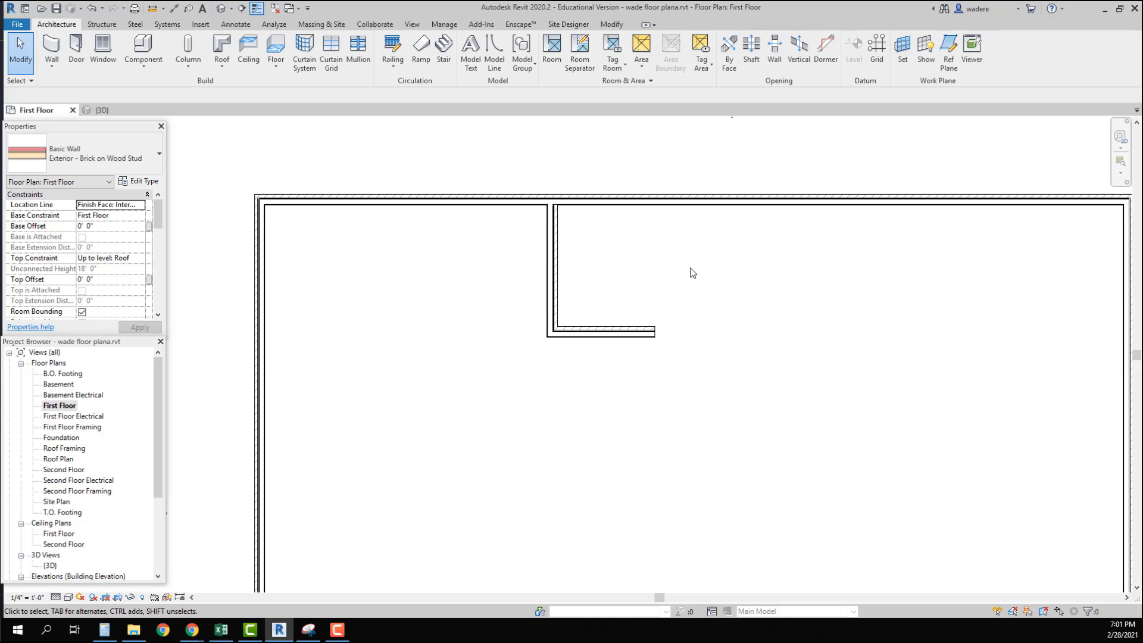
Trim the top exterior wall and the new vertical wall to a corner, keeping the part over the left wing
left_click(613, 26)
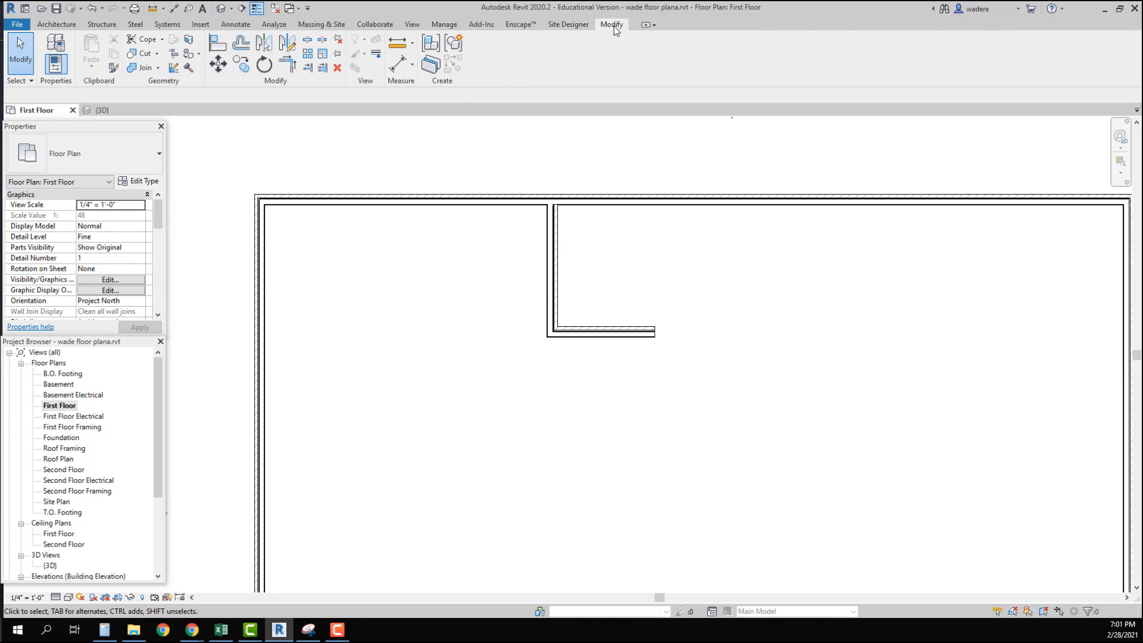
left_click(288, 63)
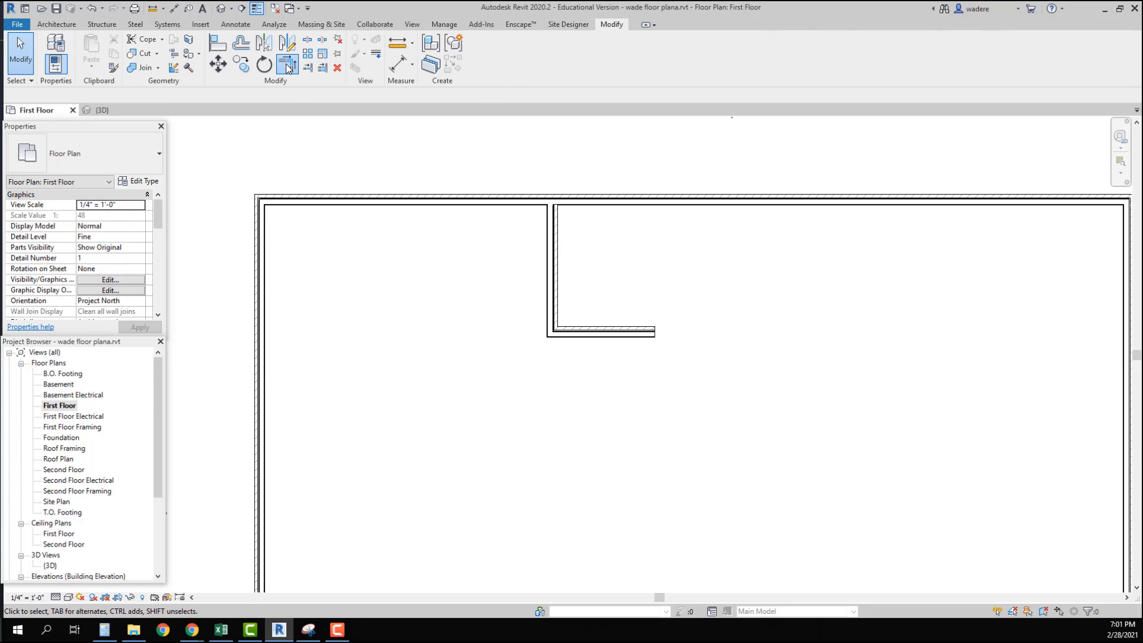
left_click(509, 213)
left_click(553, 246)
key("Escape")
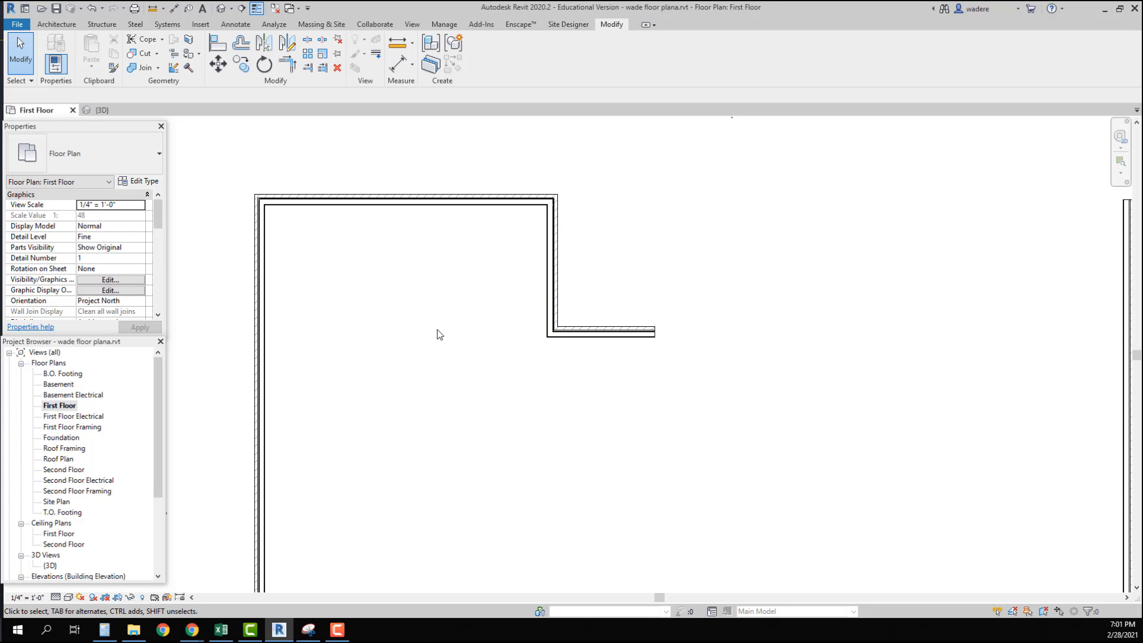
Extend the lower end of the left wing's vertical wall down to the bottom exterior wall
scroll(437, 332, "down", 3)
left_click(450, 176)
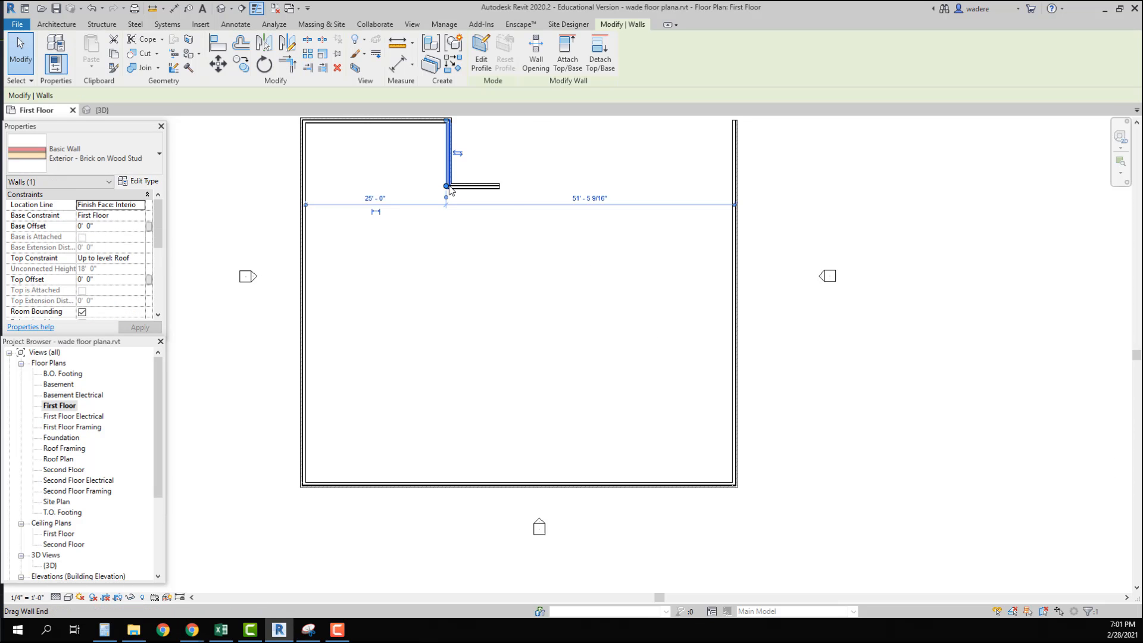
left_click_drag(449, 185, 445, 484)
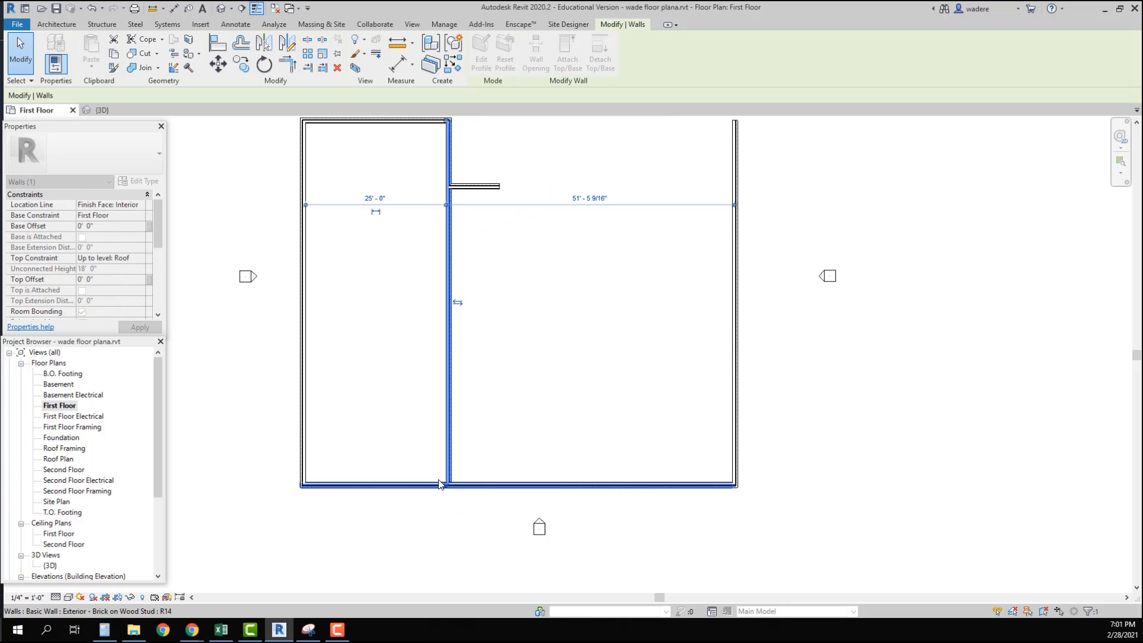
left_click(514, 527)
Check the nook wall on the reference plan in Chrome, and set the short horizontal wall 17' below the top wall between interior faces
key("alt+Tab")
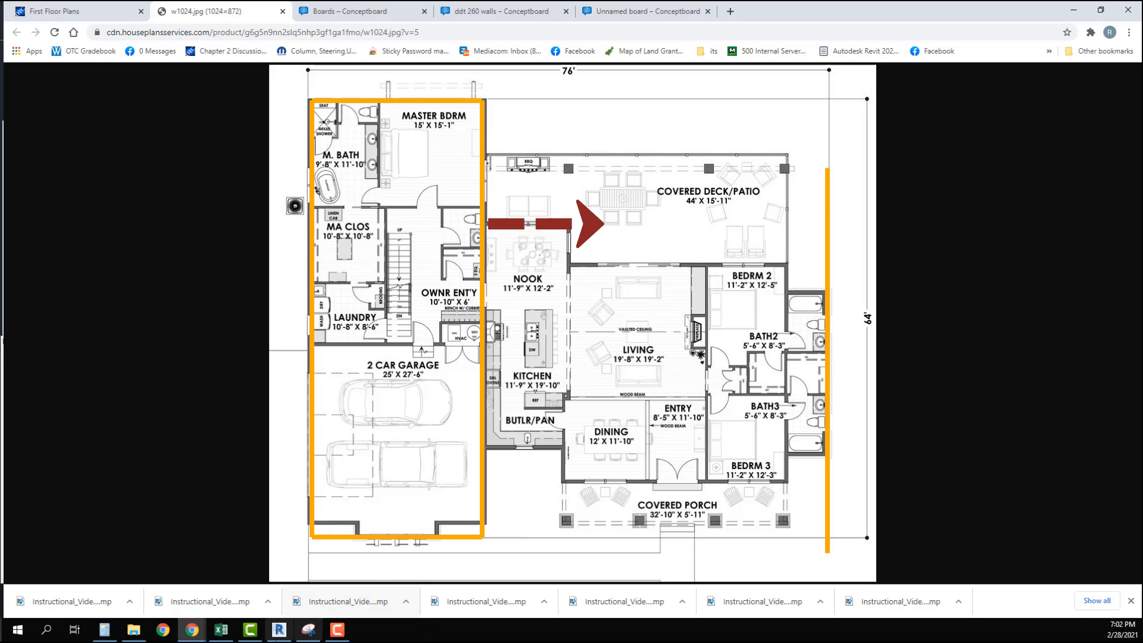
left_click(285, 631)
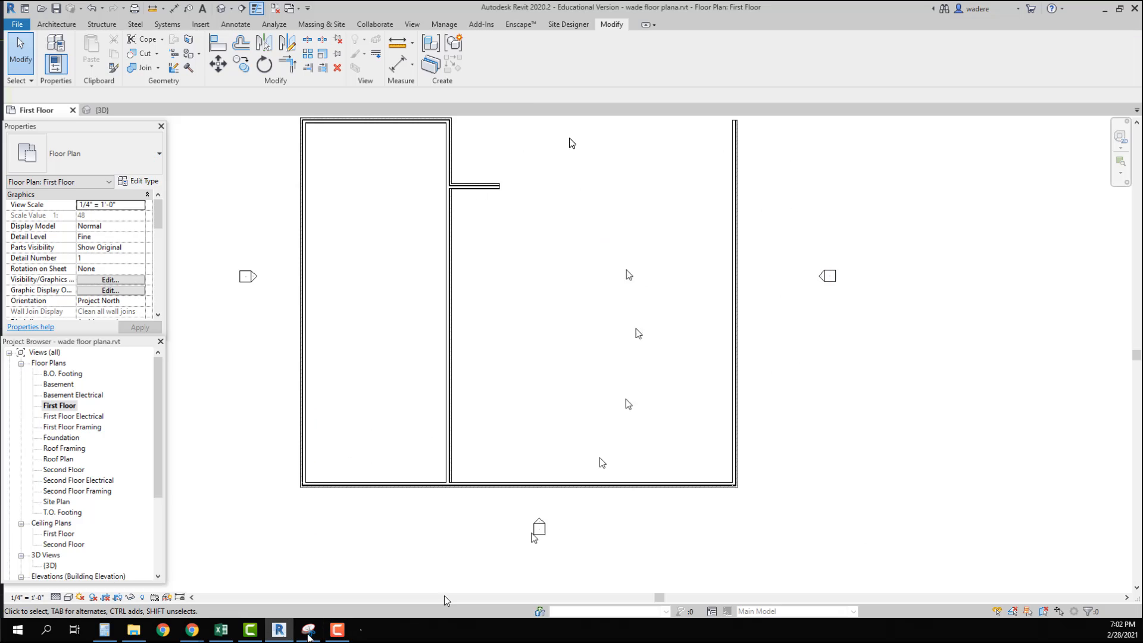
left_click(476, 186)
scroll(528, 188, "up", 1)
scroll(528, 188, "up", 1)
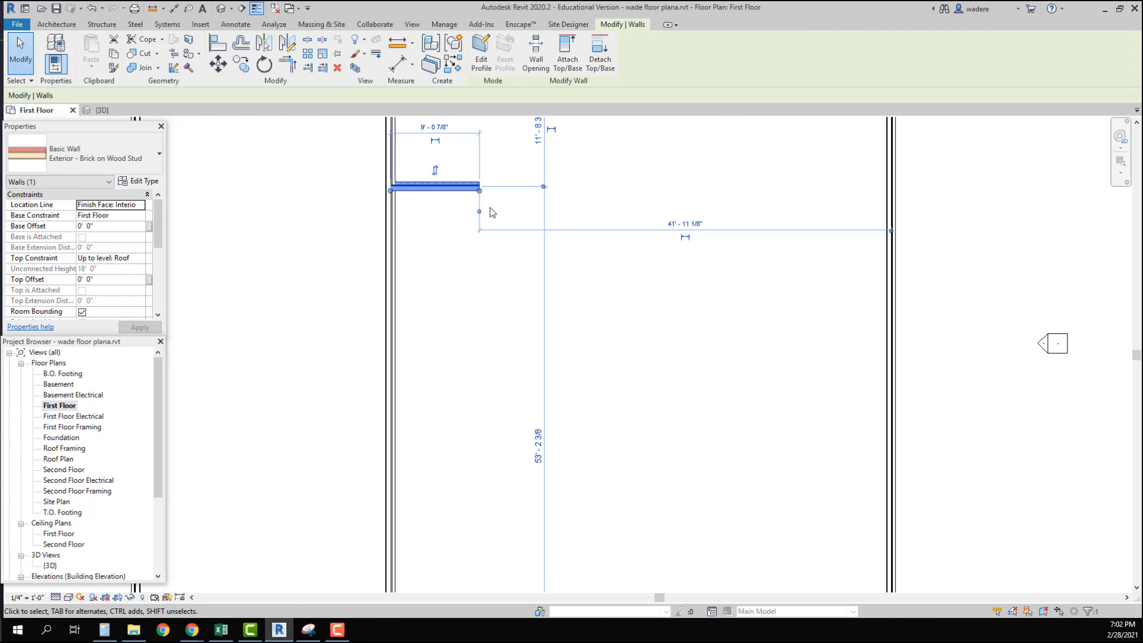
middle_click_drag(485, 209, 516, 400)
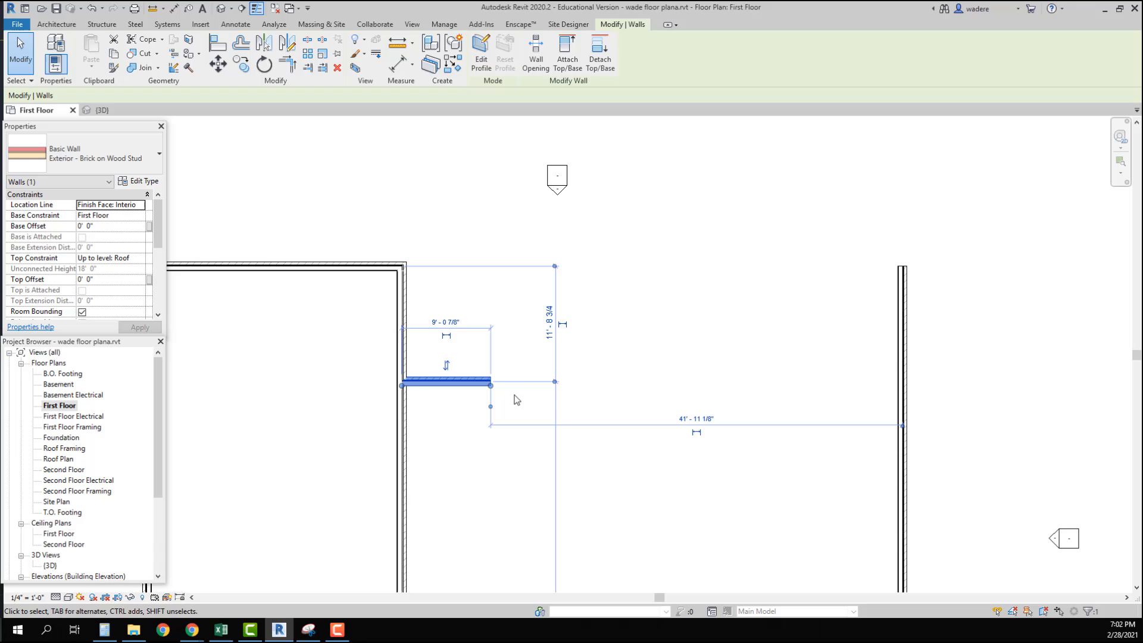
left_click(554, 267)
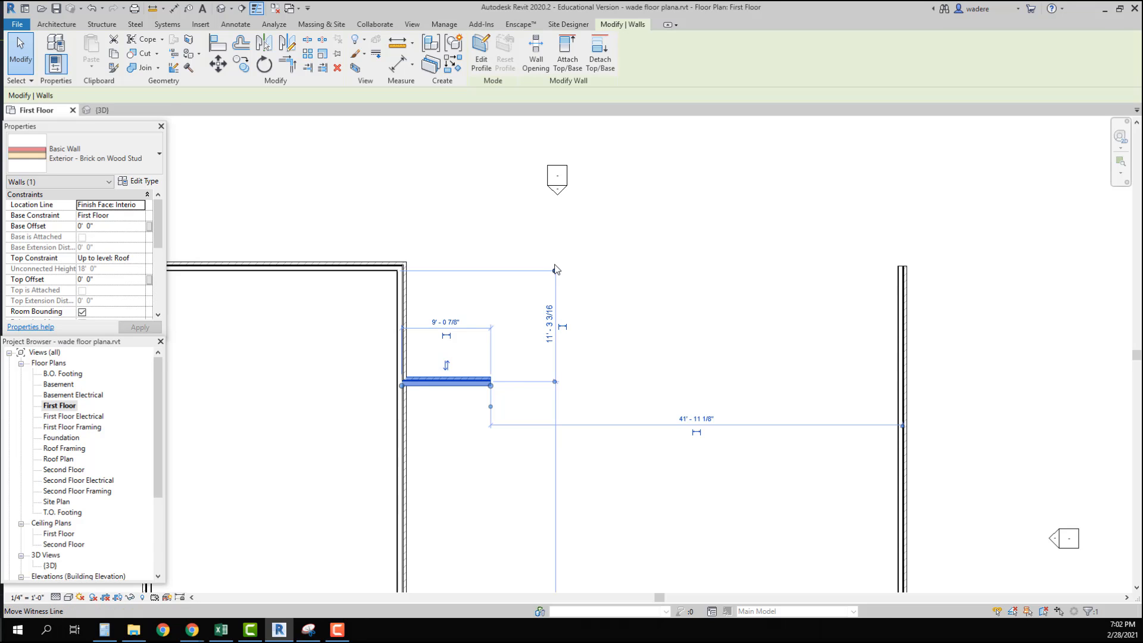
left_click(555, 383)
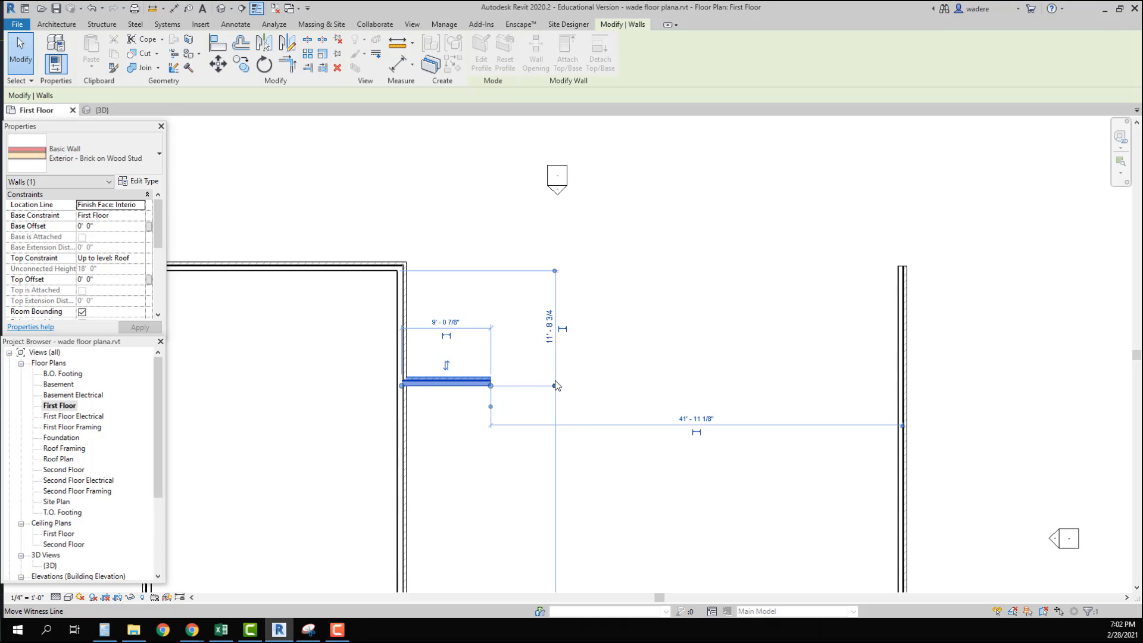
left_click(551, 332)
type("1")
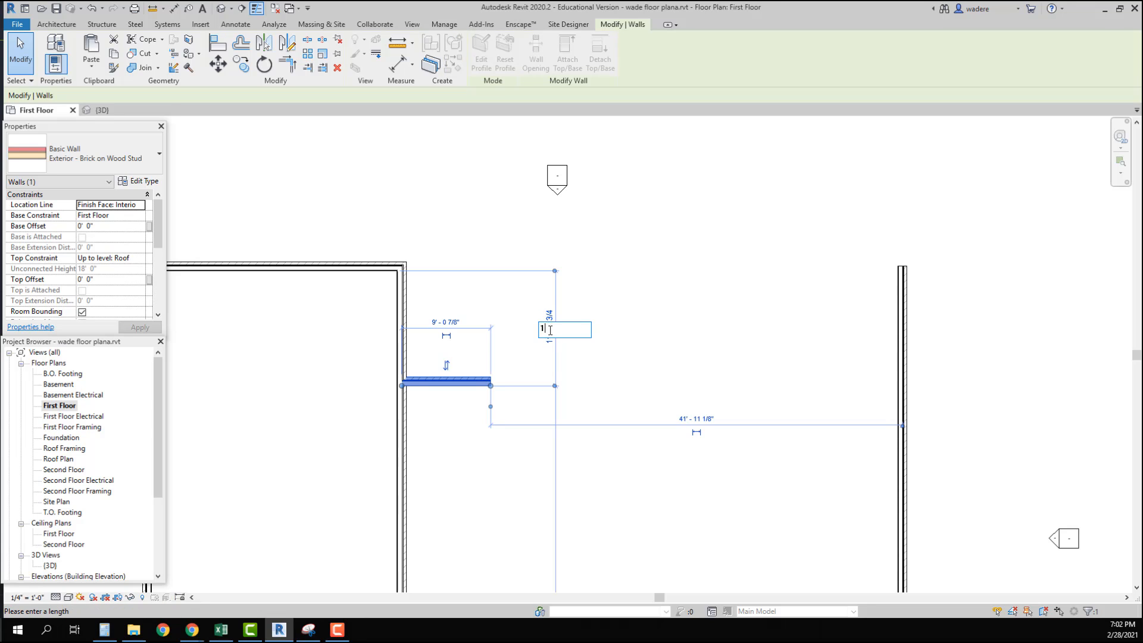
type("7")
key("Return")
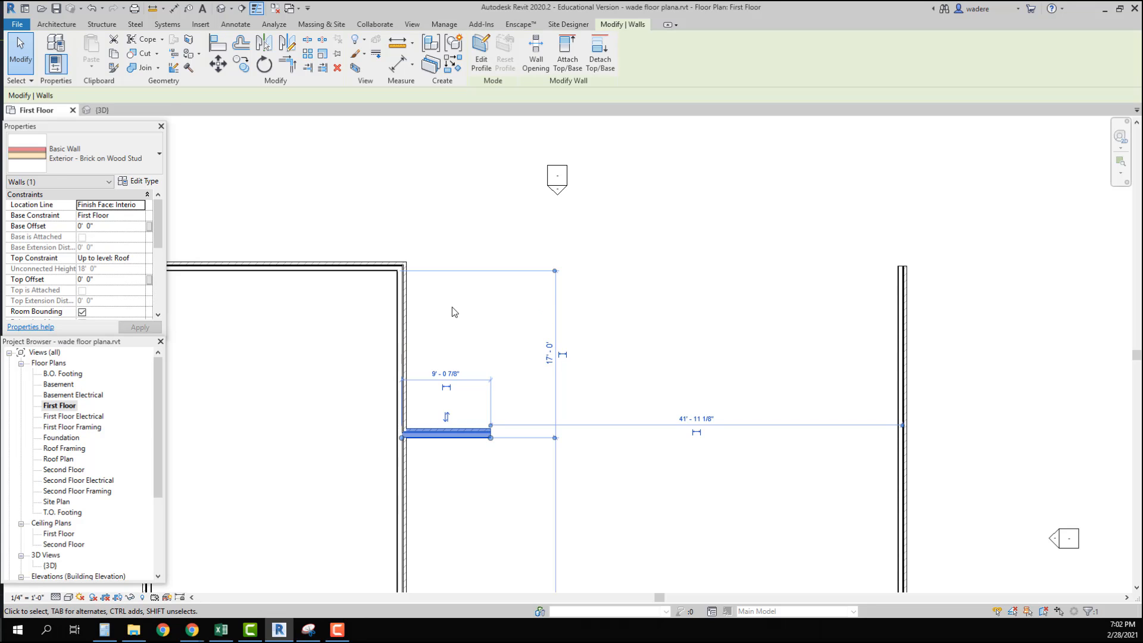
left_click(454, 312)
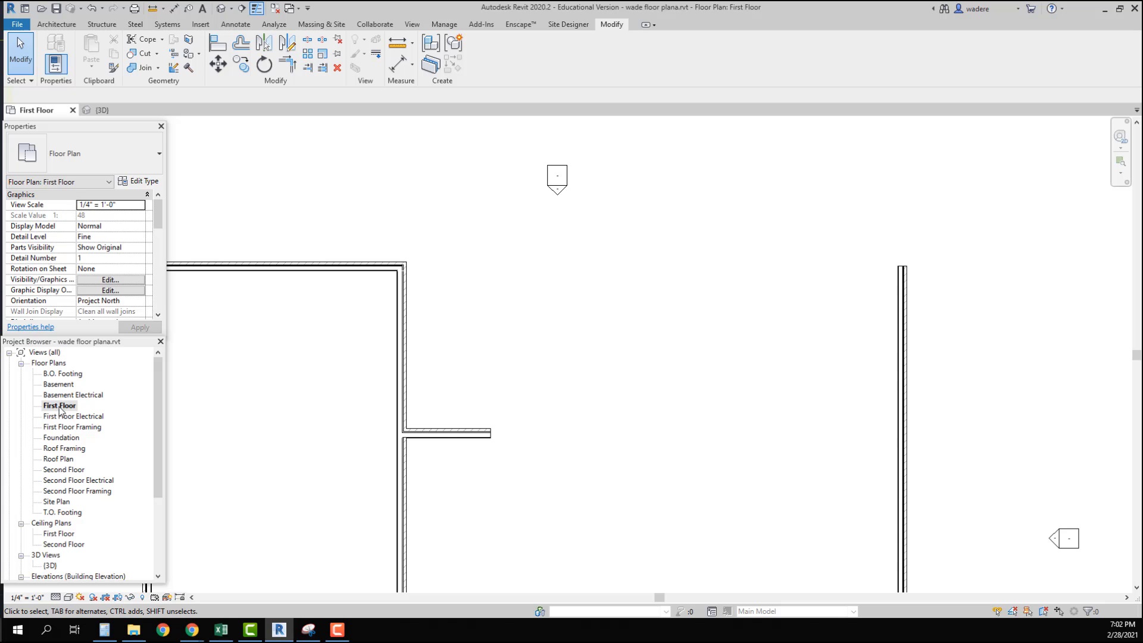
Stretch the free end of the short horizontal wall to the right in the First Floor plan, to a length of 20'
left_click(59, 407)
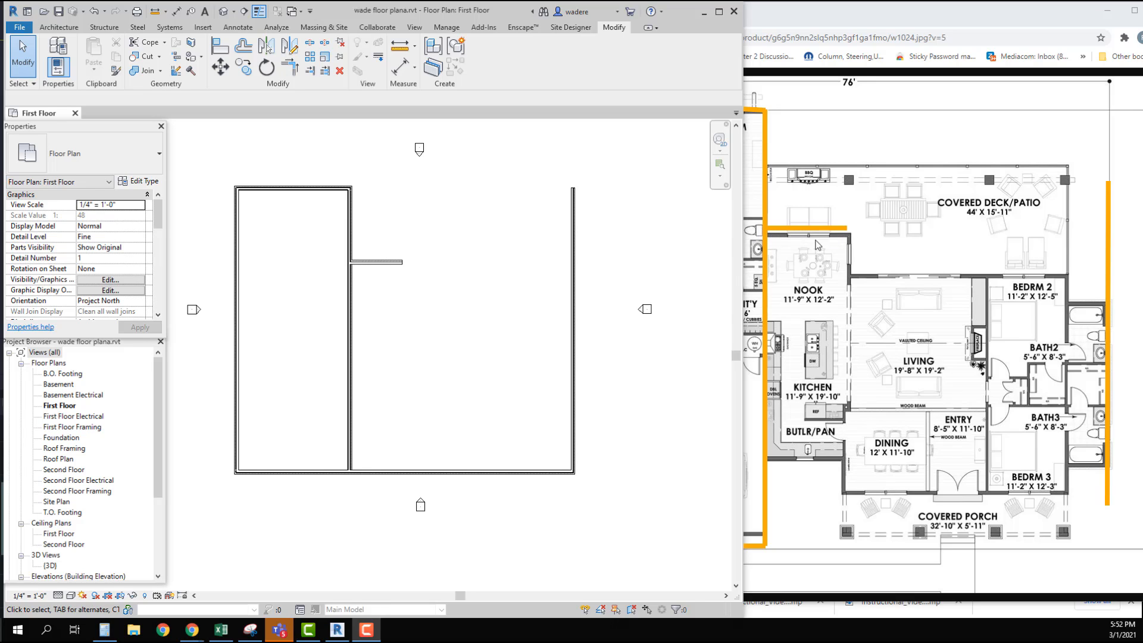
left_click(401, 263)
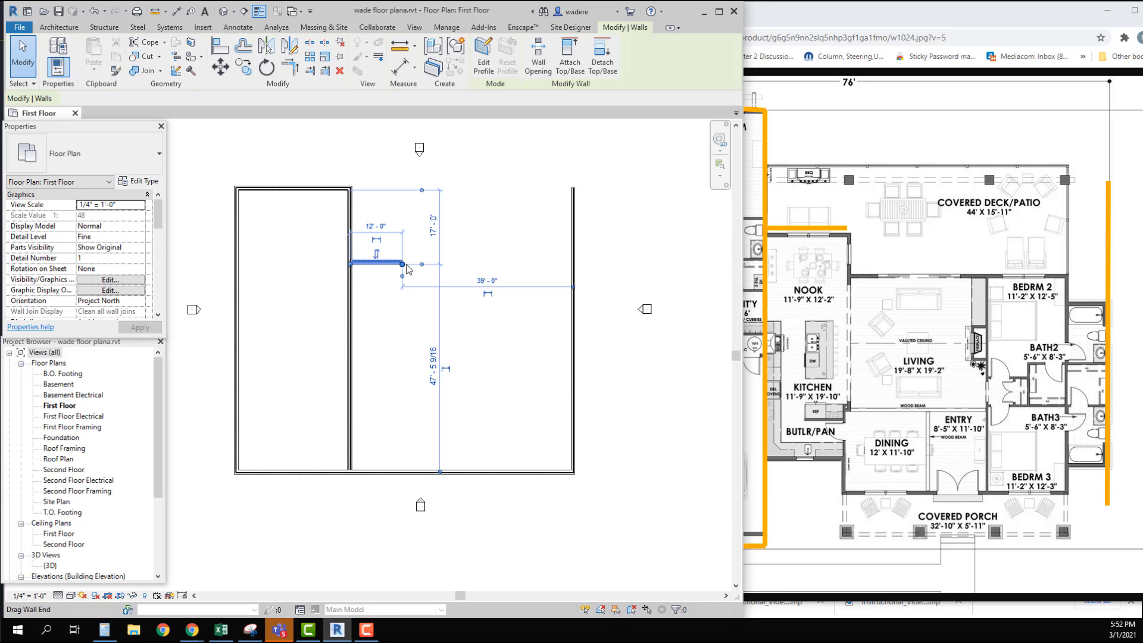
left_click_drag(403, 266, 438, 264)
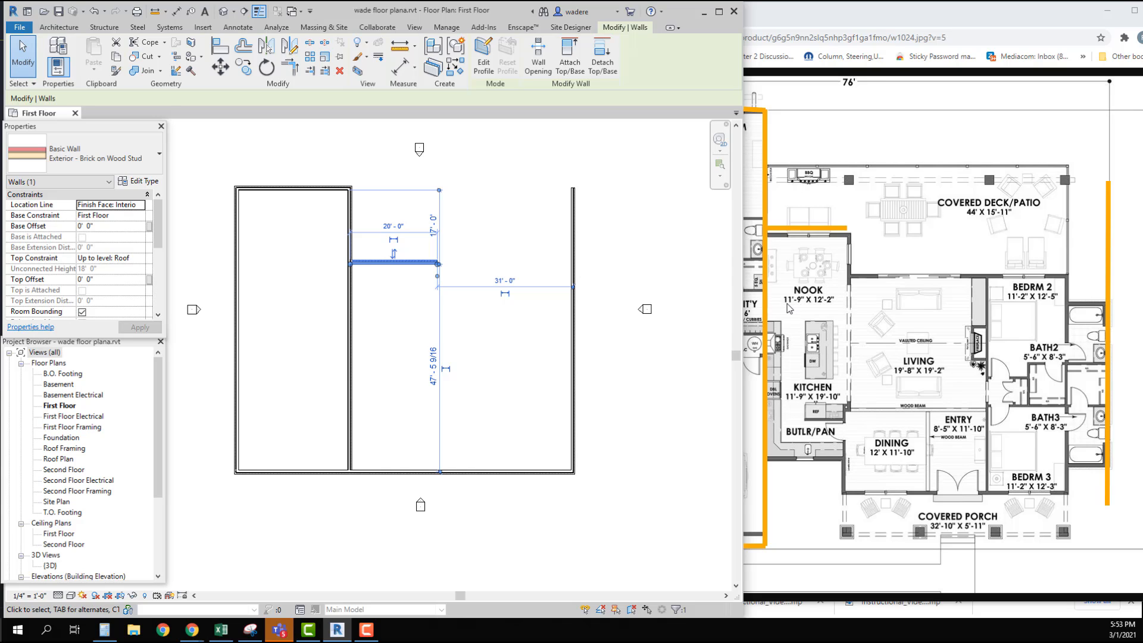
Draw two chained exterior walls from the short horizontal wall's free end: about 7' down, then about 22'-6" to the right
left_click(60, 28)
left_click(54, 70)
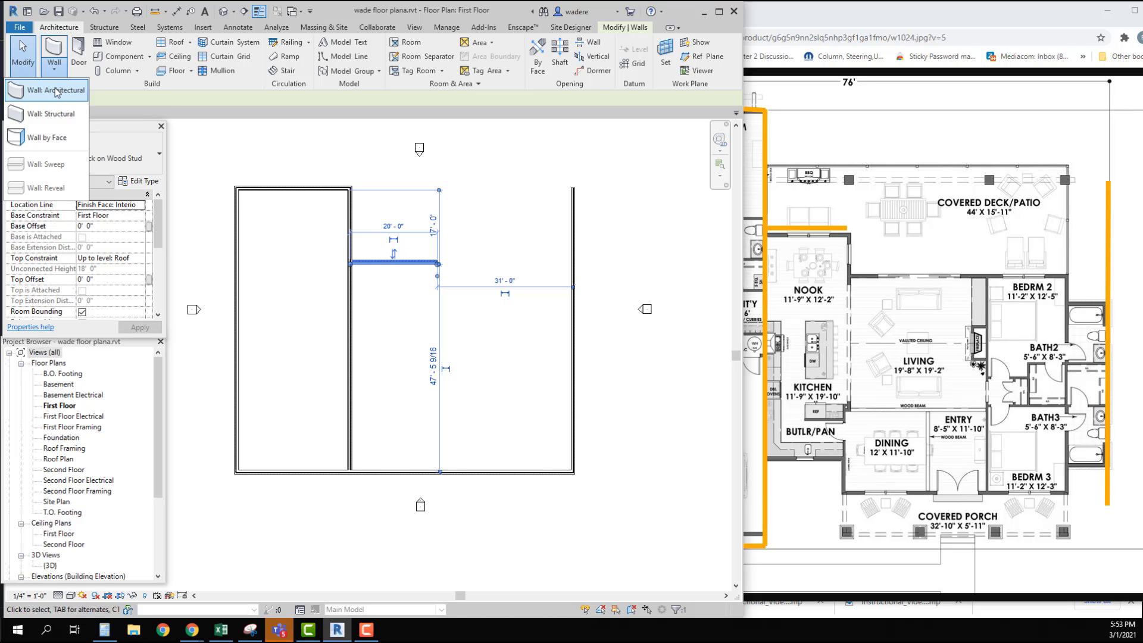
left_click(54, 90)
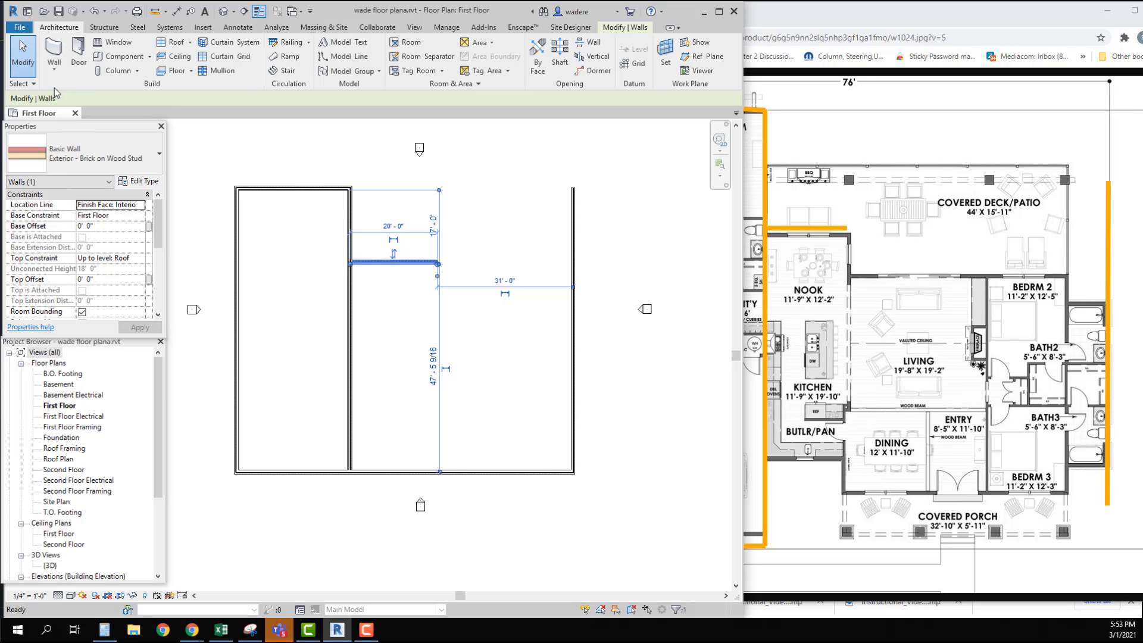
left_click(437, 263)
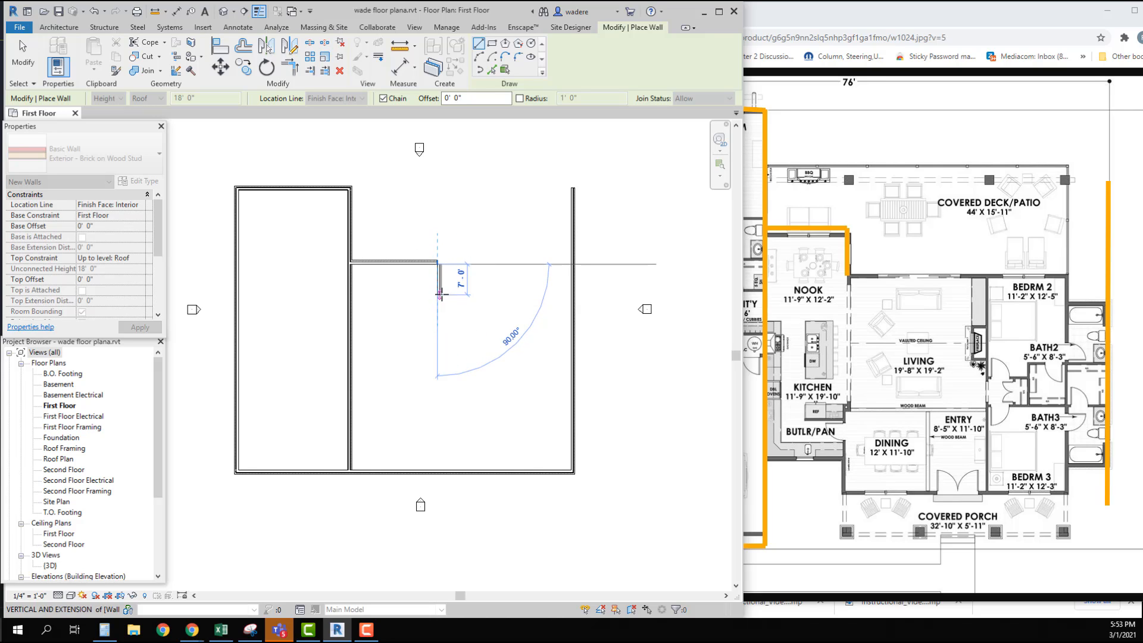
left_click(440, 291)
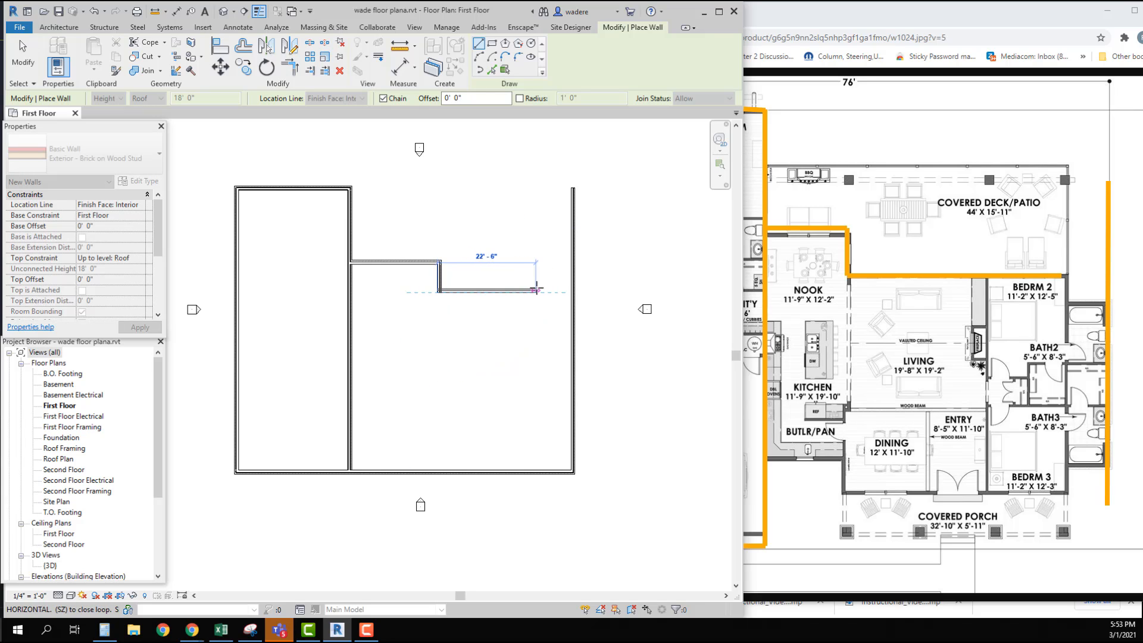
left_click(538, 288)
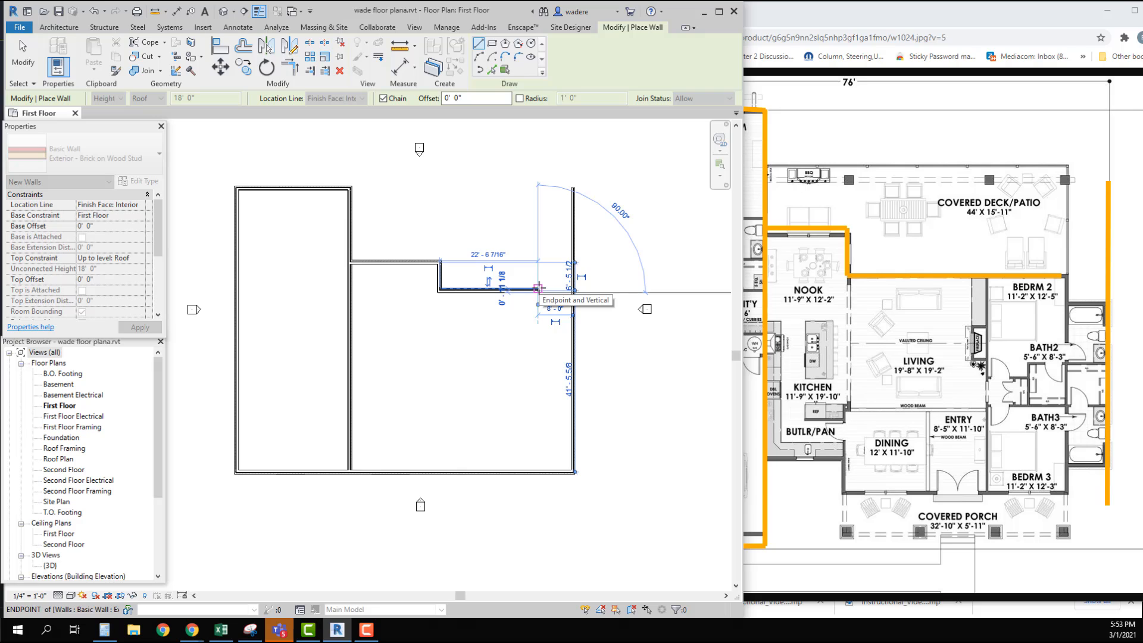
key("Escape")
key("Escape")
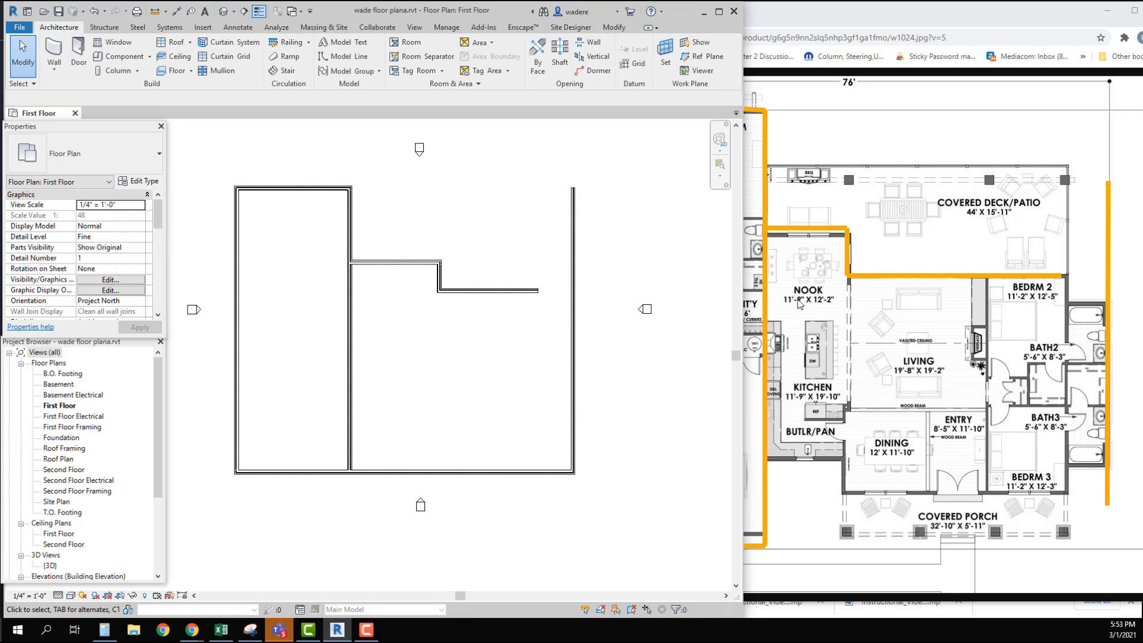
Set the nook's short vertical step wall 12' from the inner face of the left wing's vertical wall
left_click(441, 285)
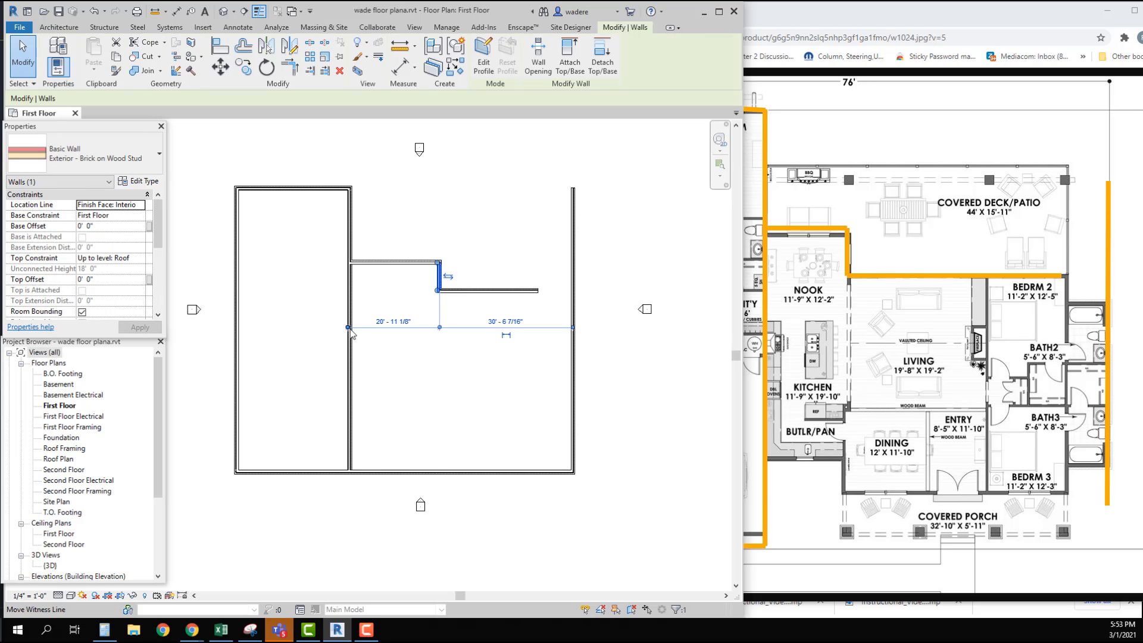
left_click(349, 328)
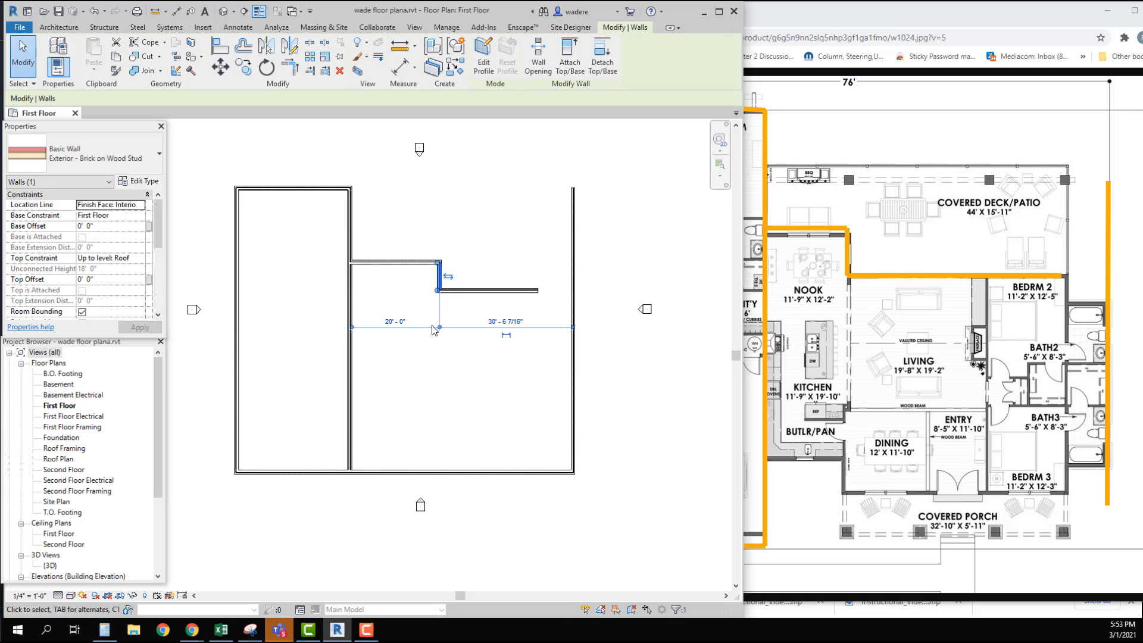
left_click(402, 322)
type("12'")
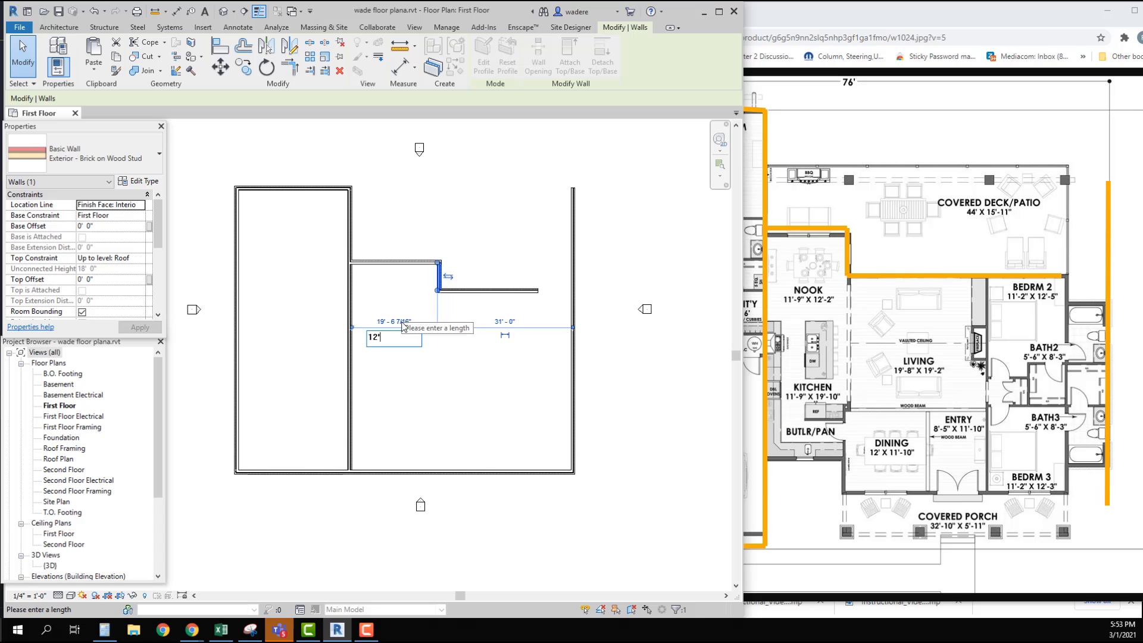
key("Return")
key("Escape")
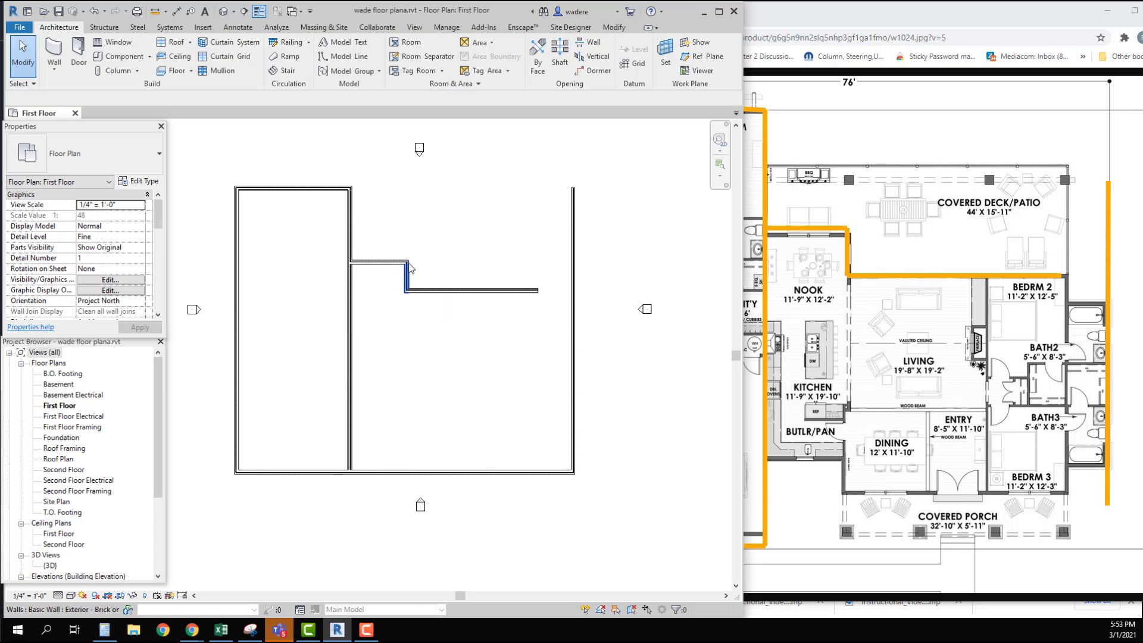
Draw Exterior - Brick on Wood Stud walls from the rear wall's free end, about 6'-6" down and then right to the right exterior wall
left_click(416, 292)
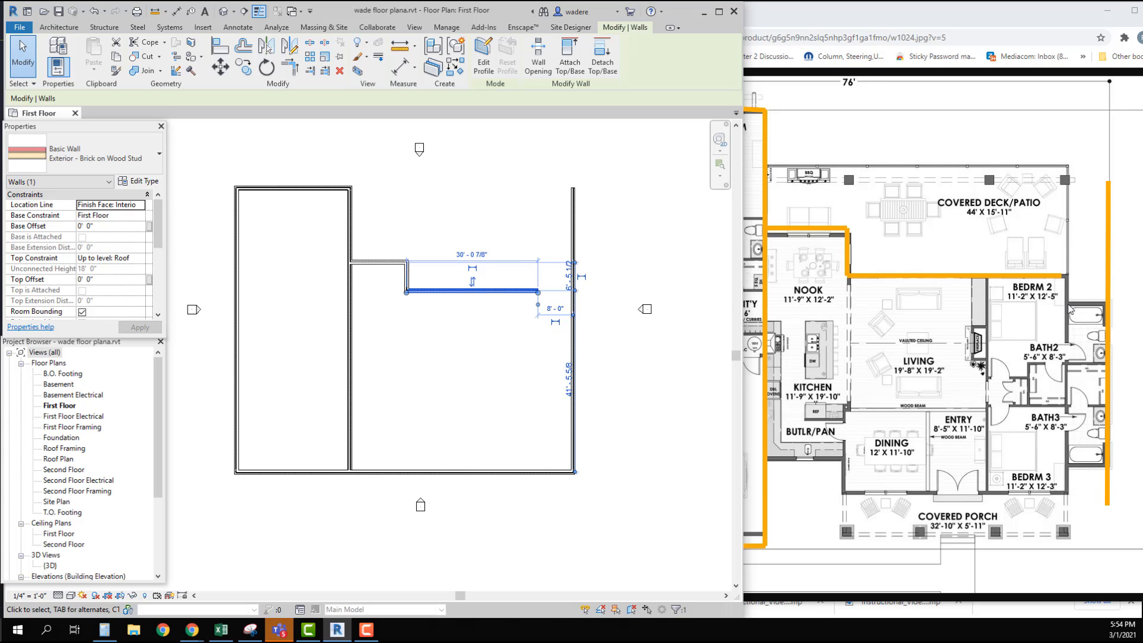
left_click(64, 27)
left_click(83, 155)
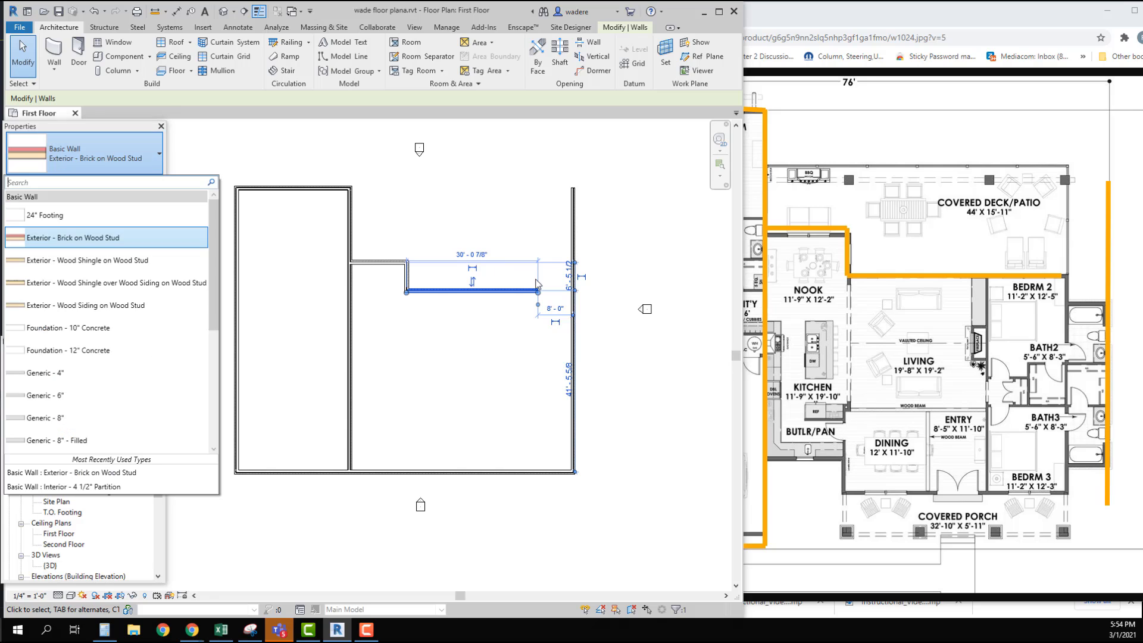
left_click(62, 231)
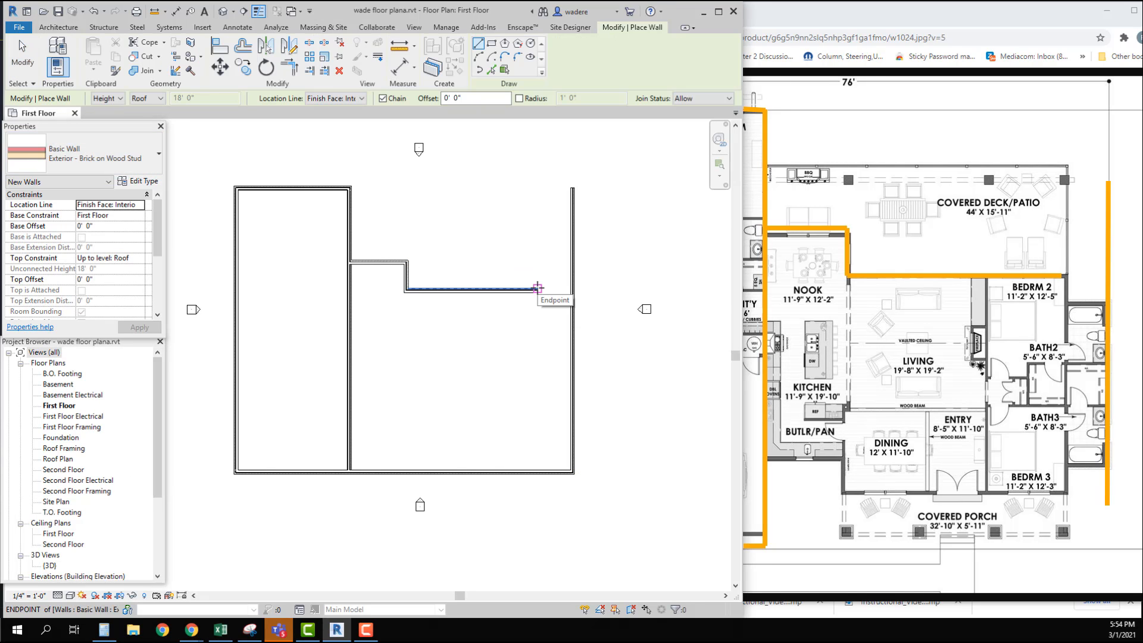
left_click(537, 288)
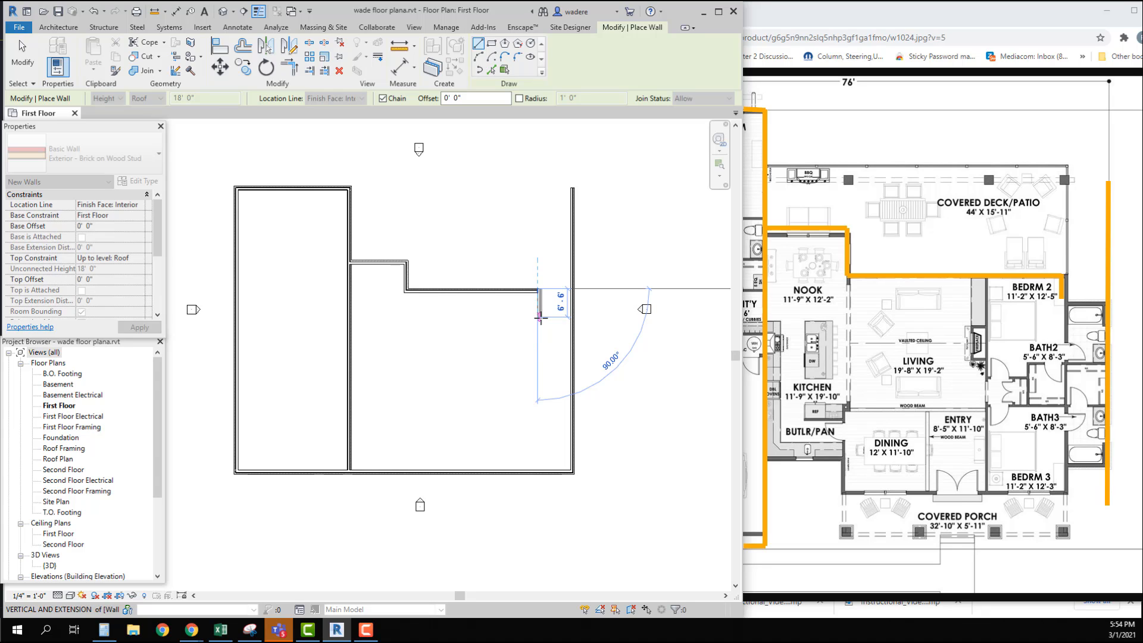
left_click(540, 318)
left_click(571, 318)
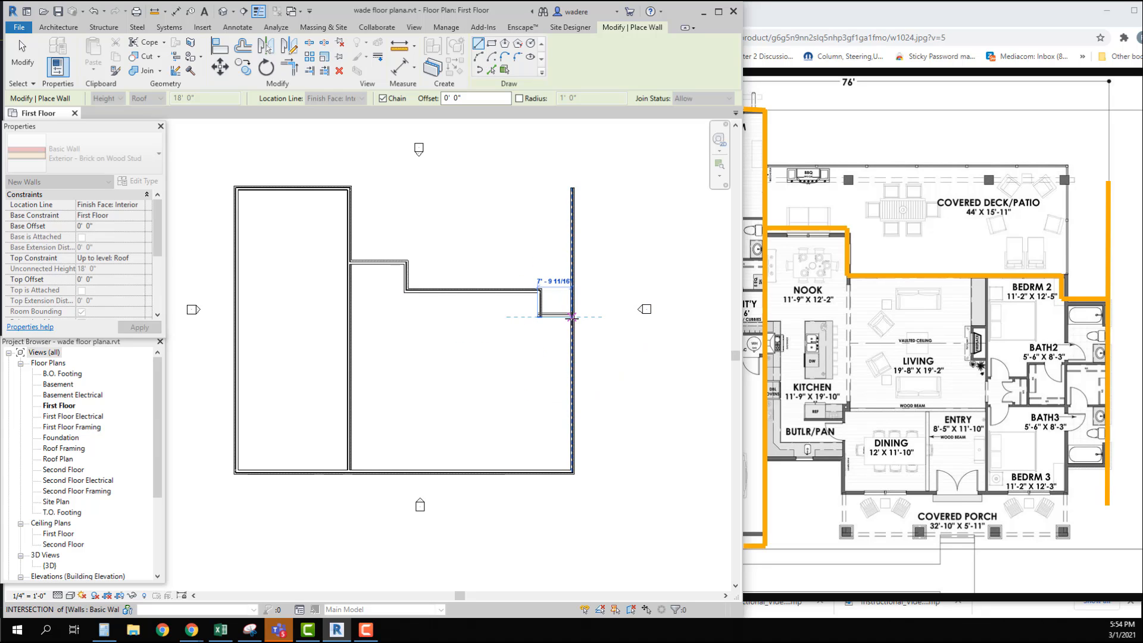
key("Escape")
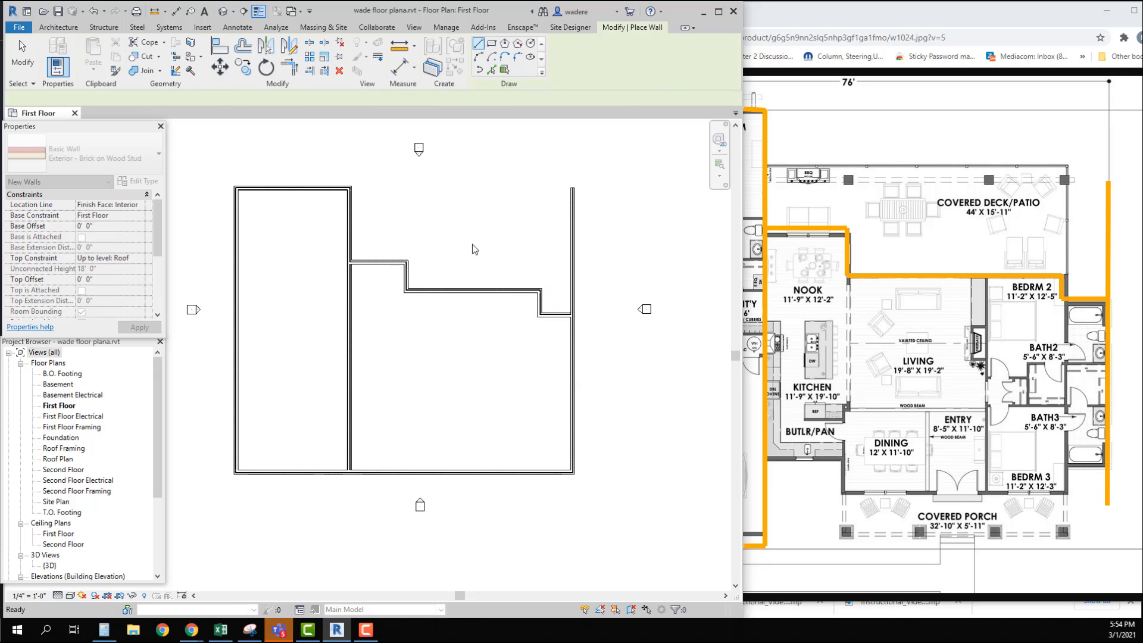
key("Escape")
Trim the new short horizontal wall and the right exterior wall to a corner, keeping the part below the intersection
left_click(613, 28)
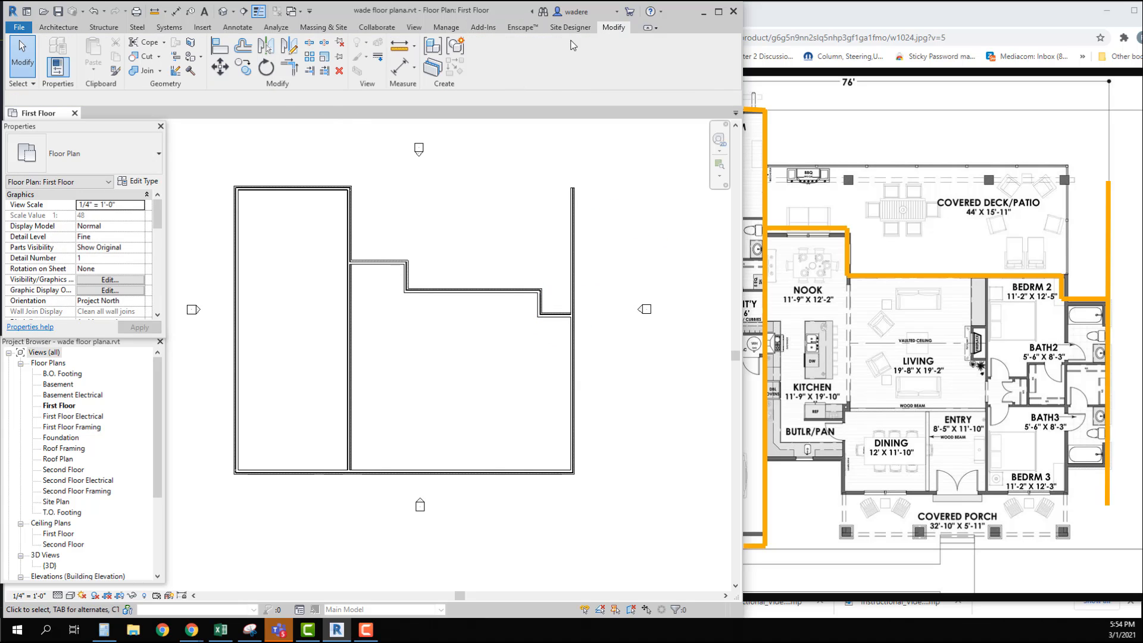
left_click(289, 66)
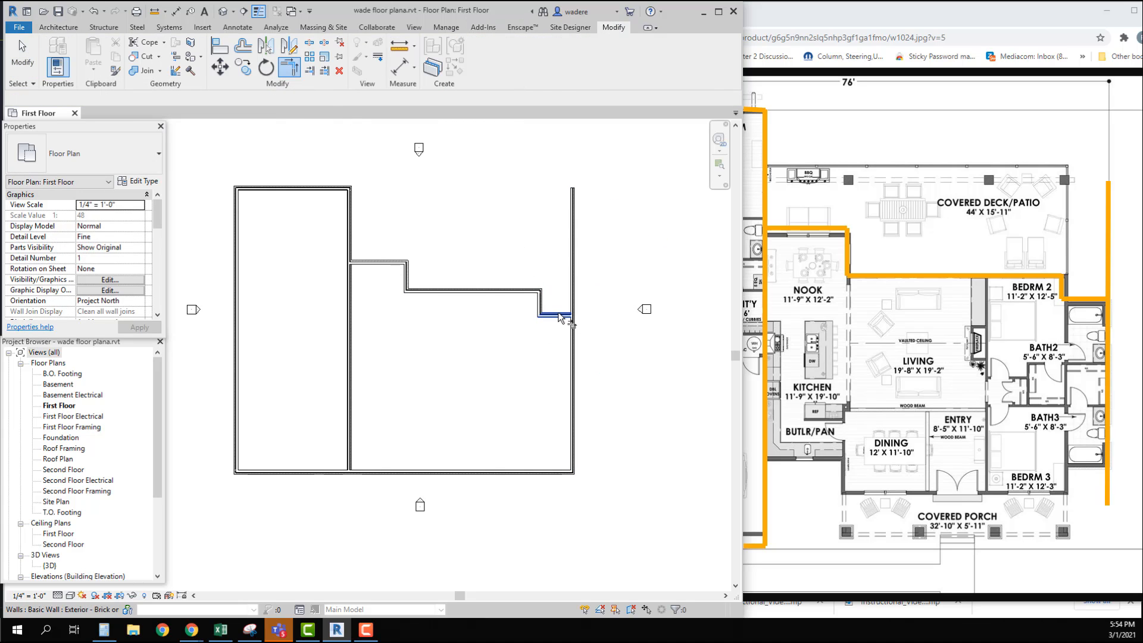
left_click(560, 314)
left_click(572, 336)
key("Escape")
key("Escape")
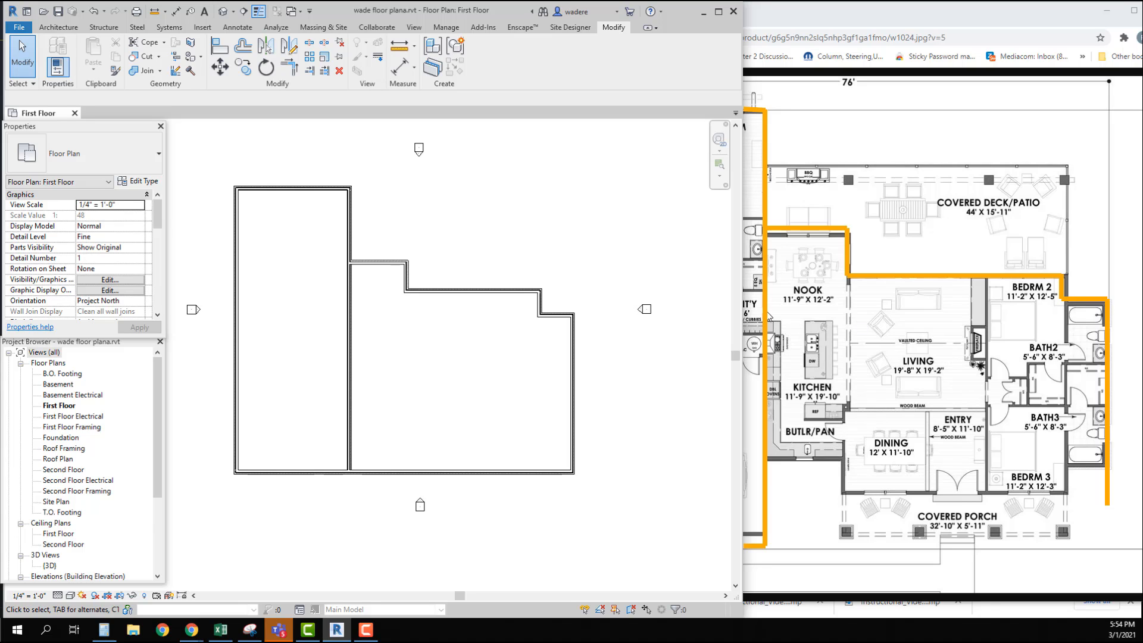
Set the right-hand step's vertical wall 30' from the nook step wall and stretch its lower end down to the bottom exterior wall
left_click(540, 303)
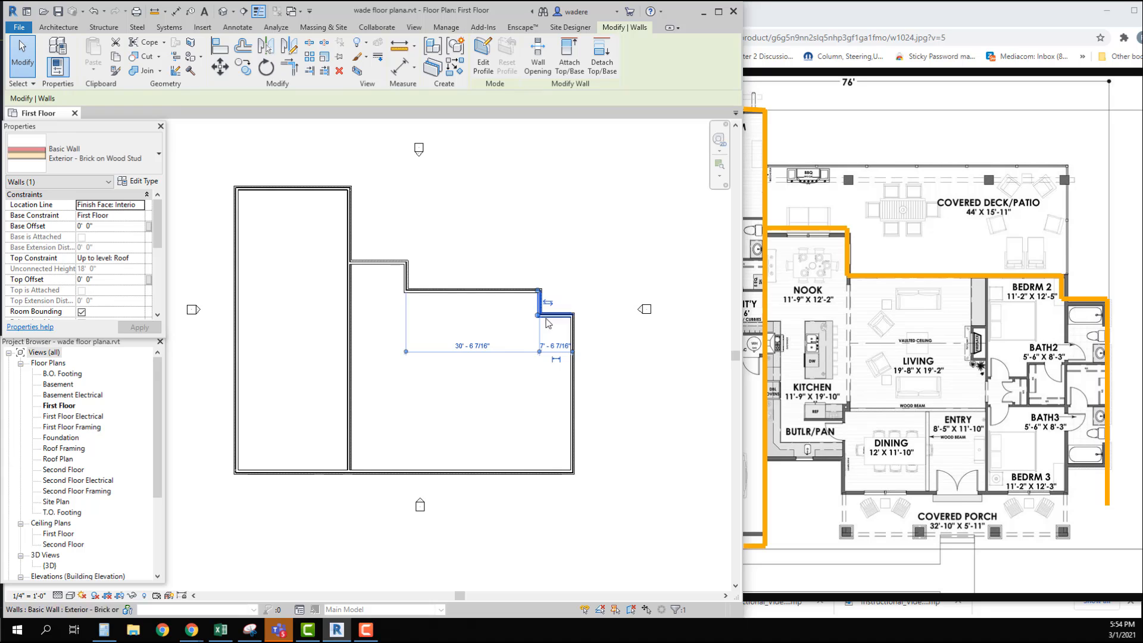
left_click(540, 352)
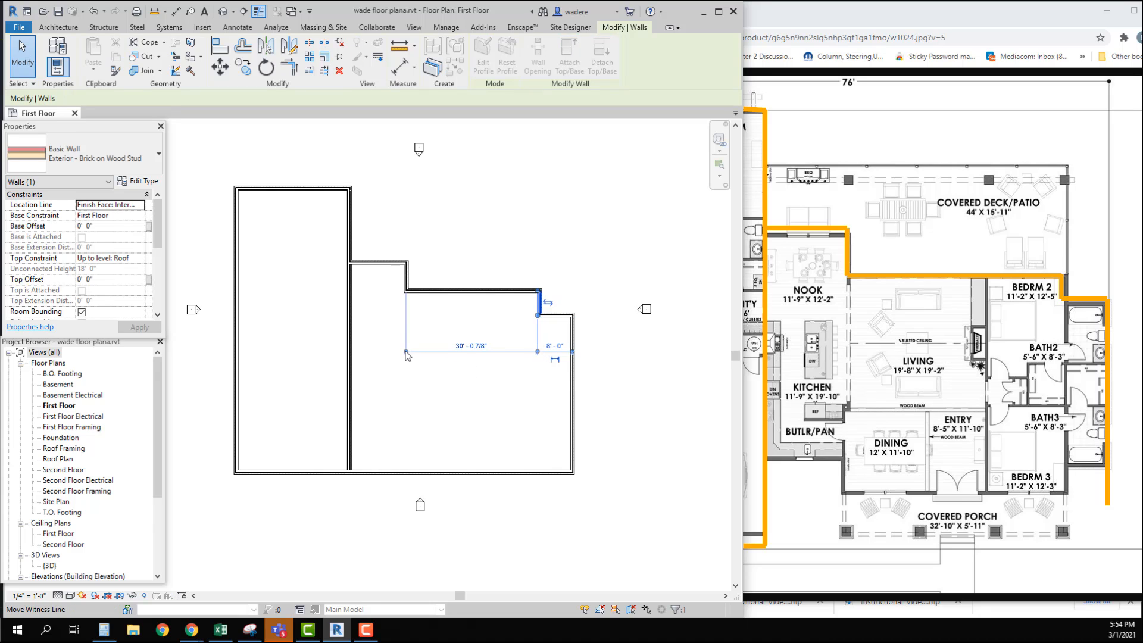
left_click(406, 351)
left_click(461, 347)
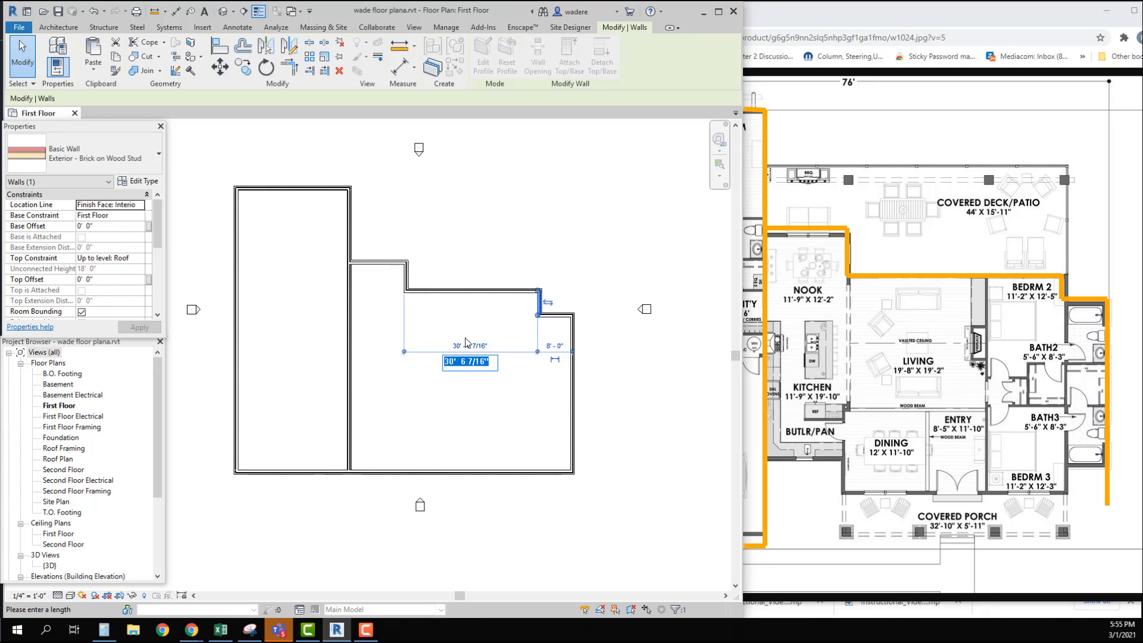
type("30")
key("Return")
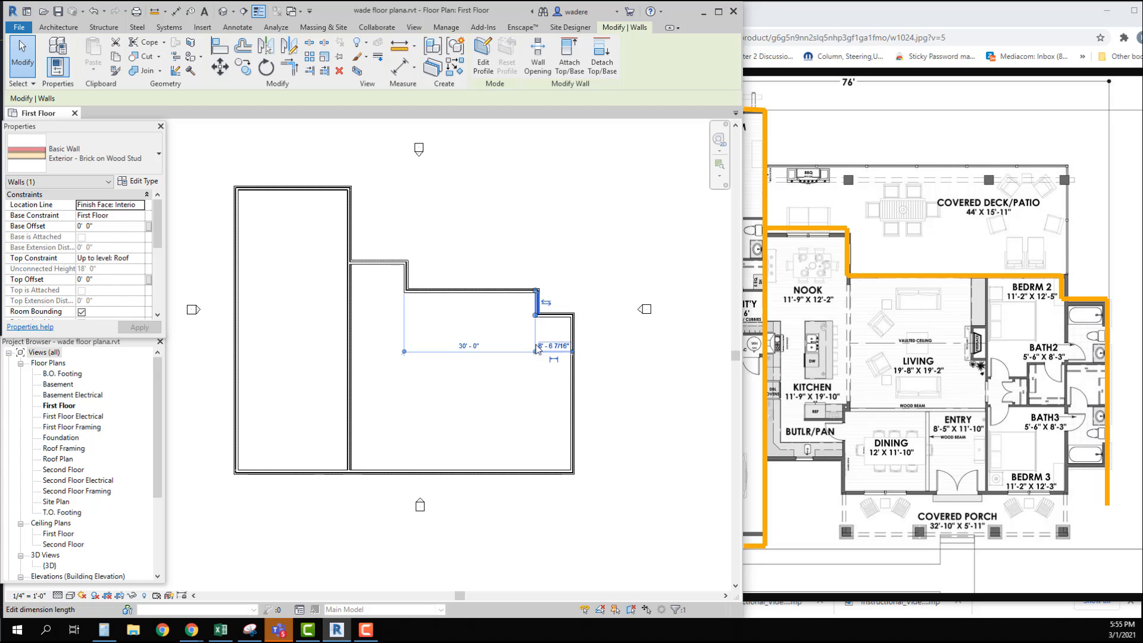
left_click(605, 383)
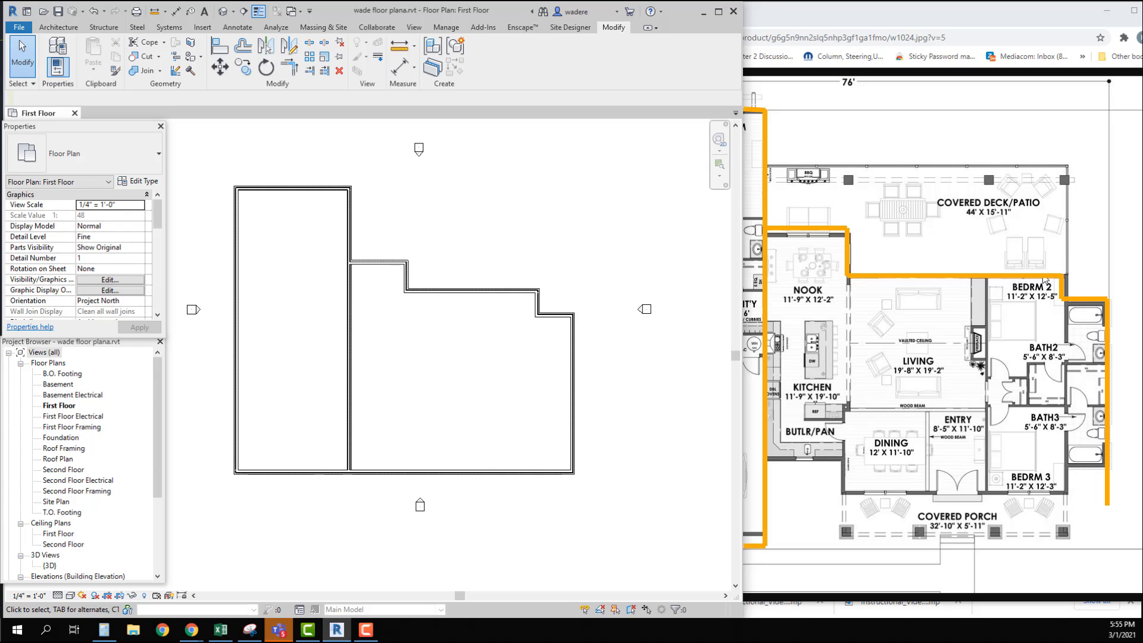
left_click(538, 310)
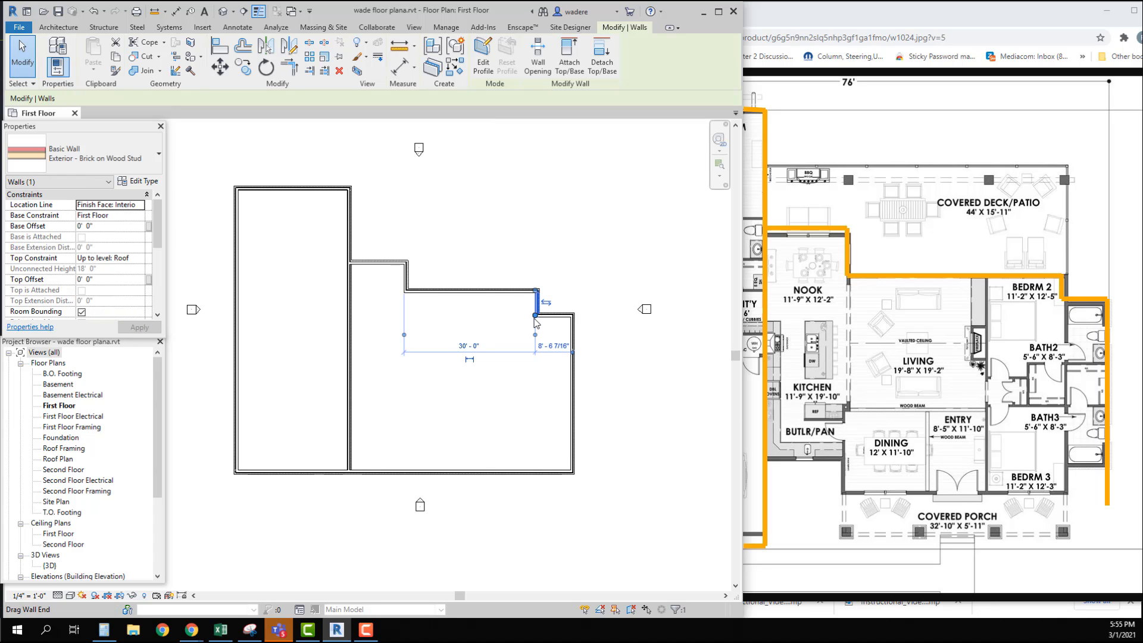
left_click_drag(535, 319, 534, 471)
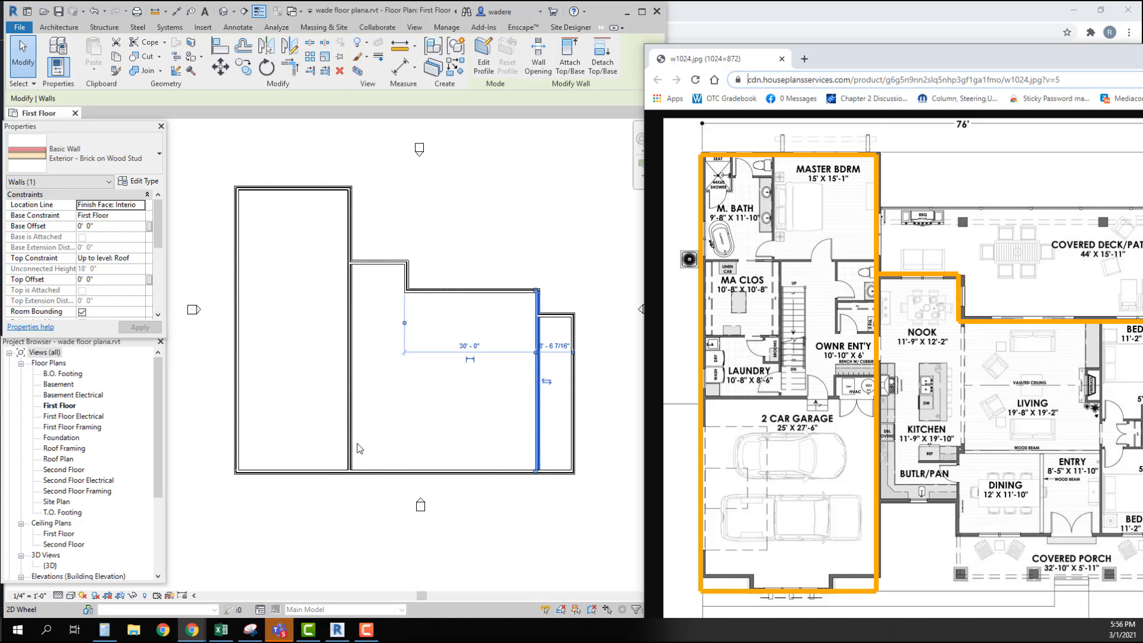
Offset a copy of the bottom exterior wall 2' inward
left_click(246, 50)
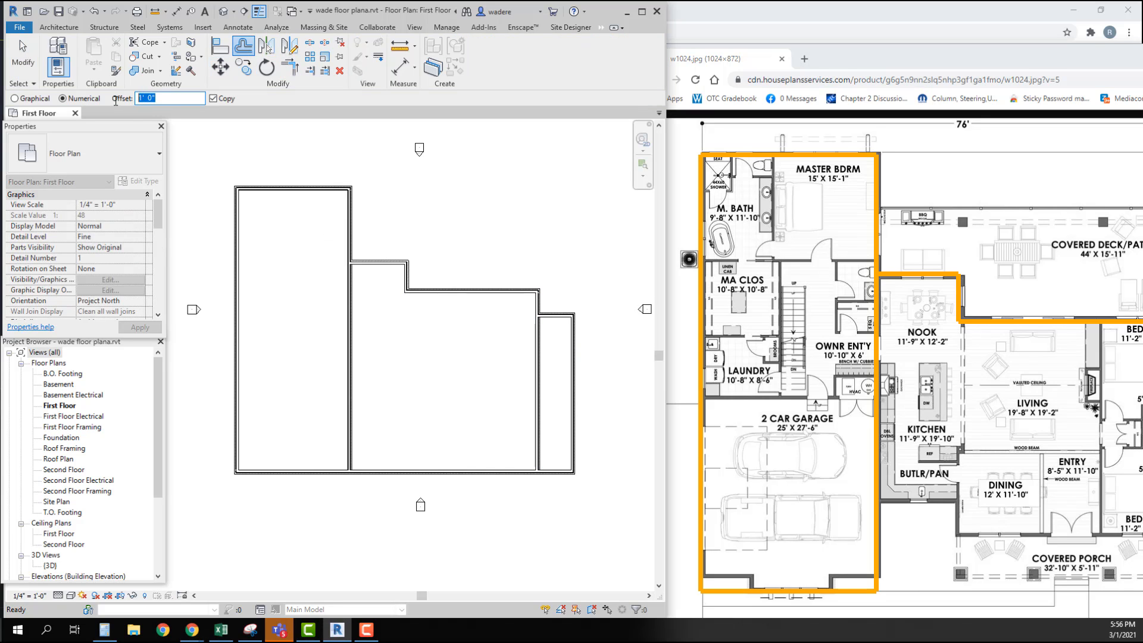
type("2")
left_click(284, 470)
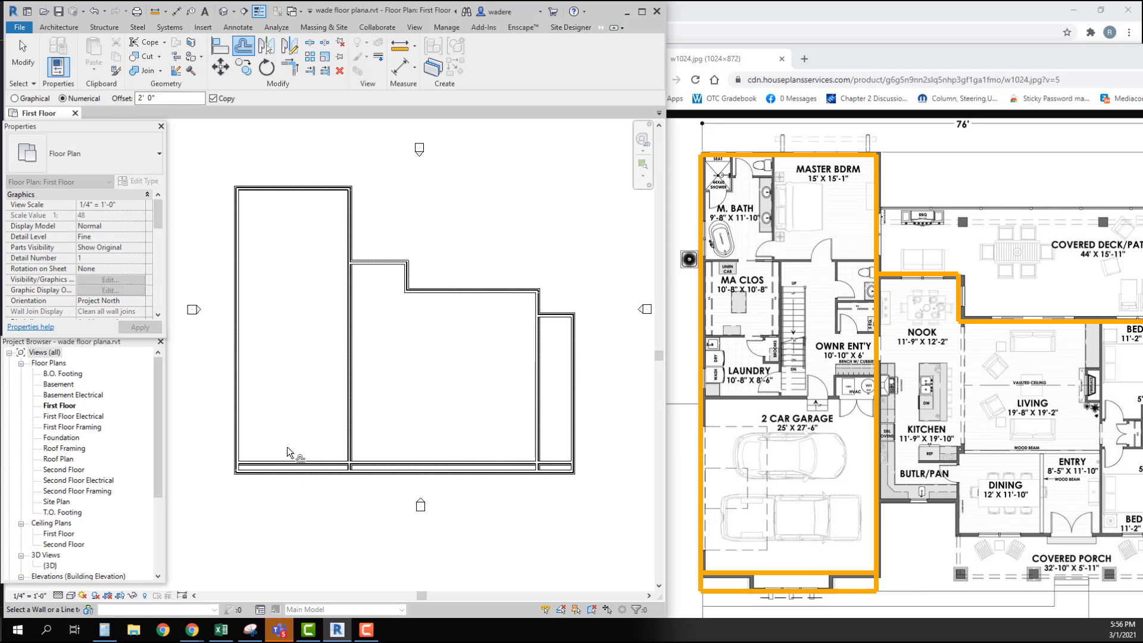
key("Escape")
Draw a short vertical brick exterior wall joining the two bottom walls at the garage front, about 4'-6" from the left exterior wall
scroll(308, 494, "up", 3)
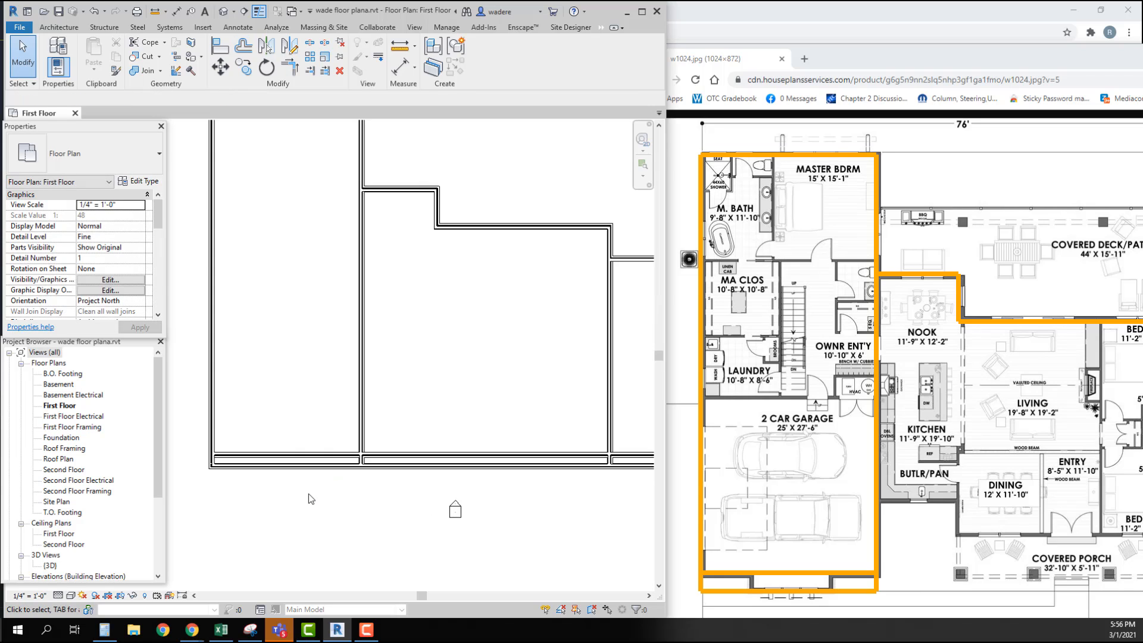
scroll(277, 486, "up", 1)
middle_click_drag(276, 487, 350, 457)
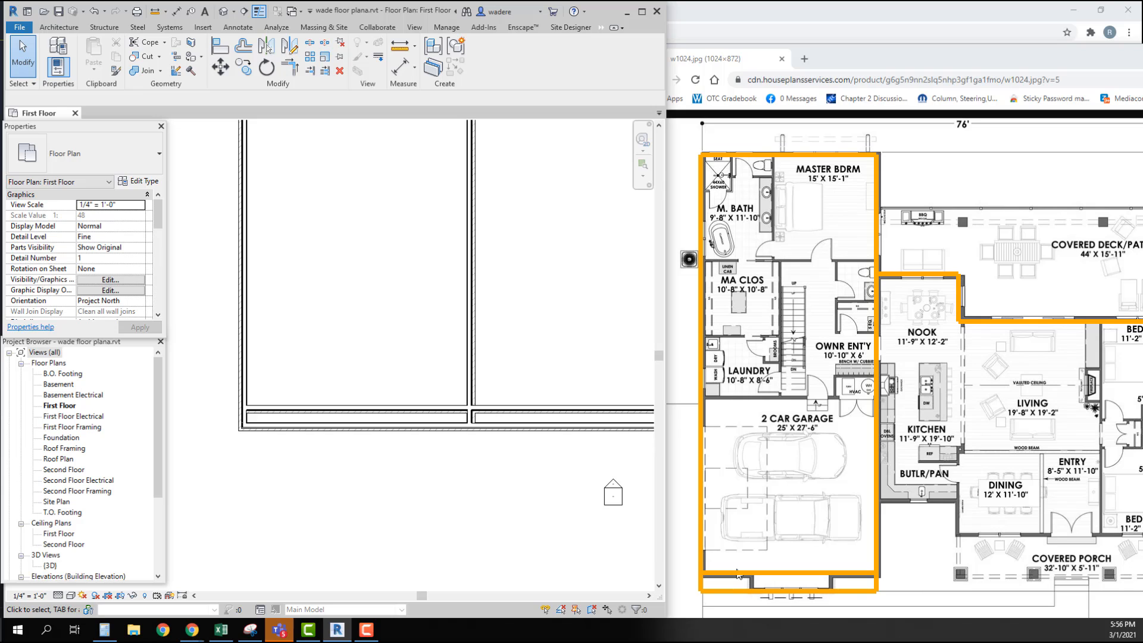
key("w")
key("a")
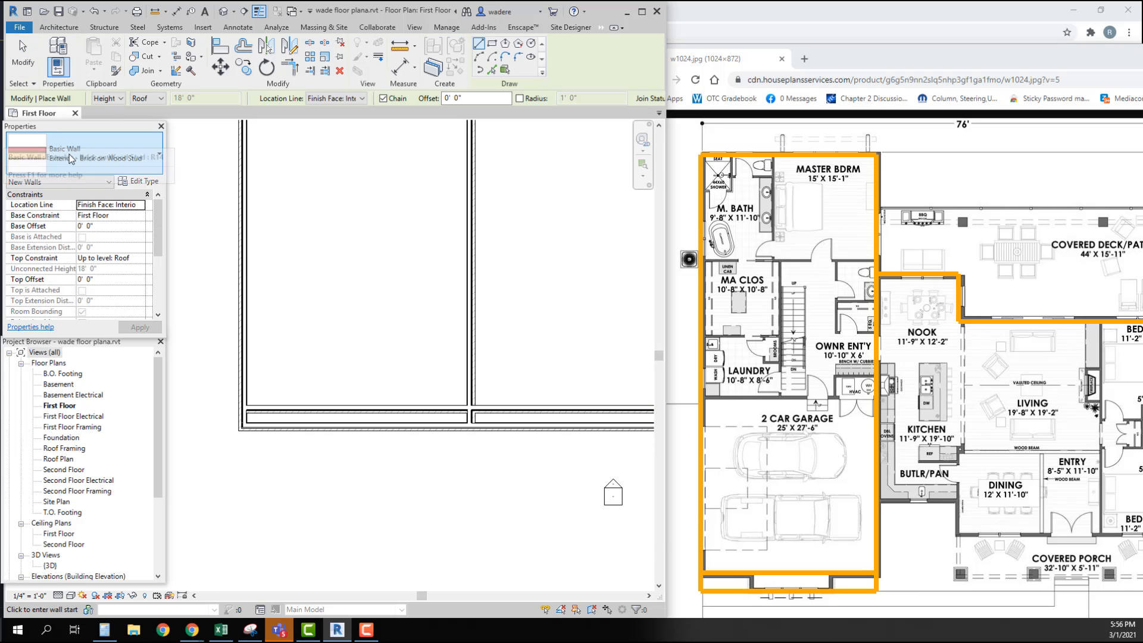
left_click(69, 153)
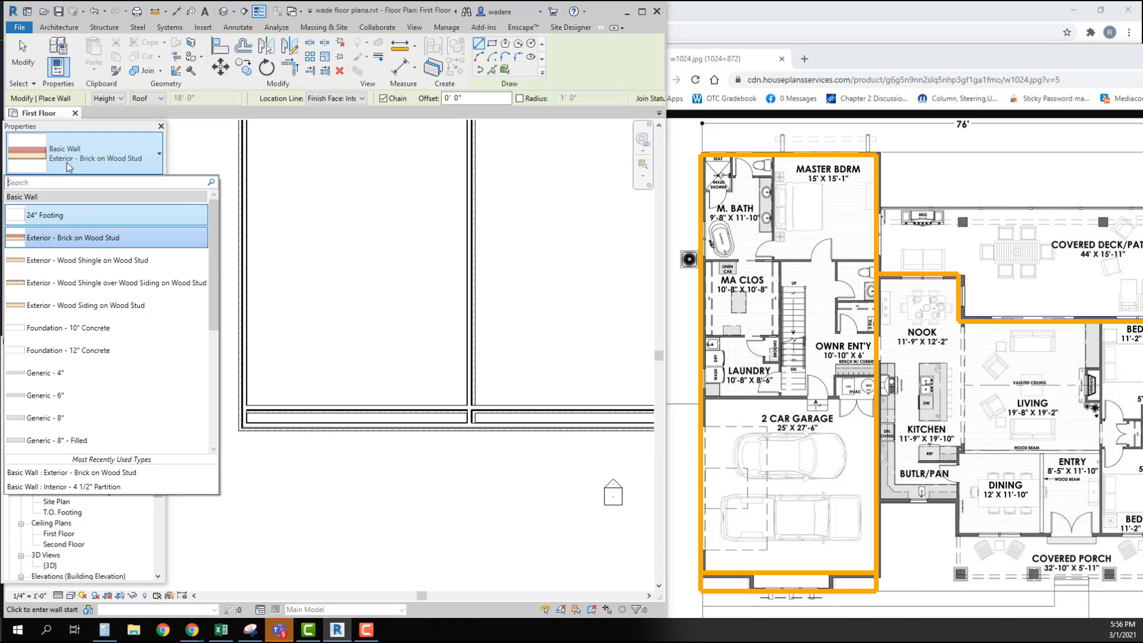
left_click(285, 428)
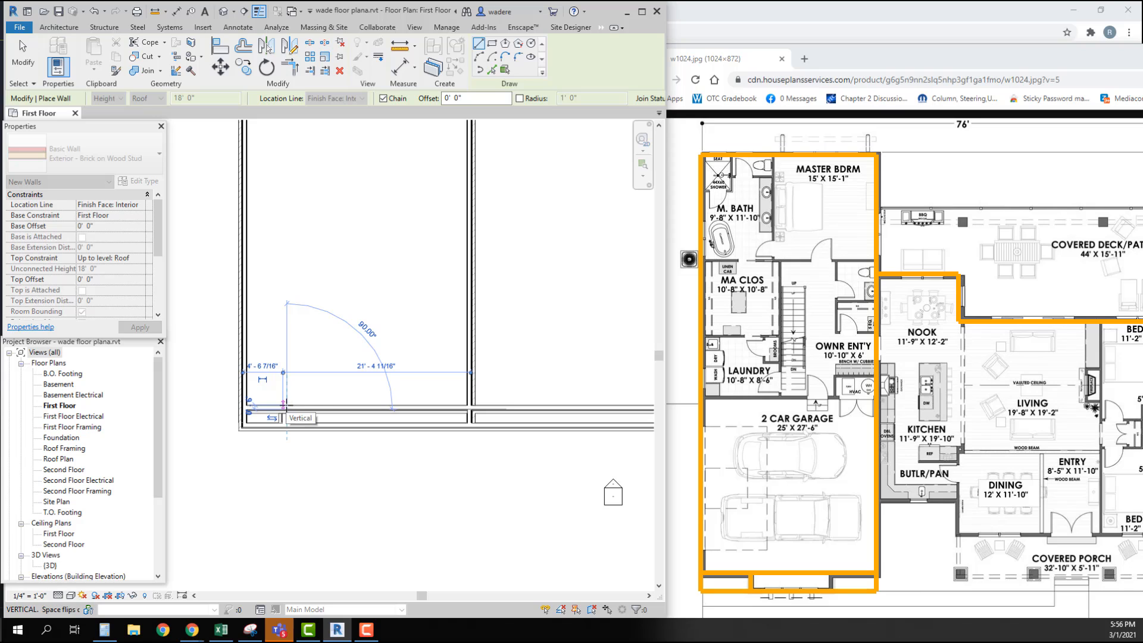
key("Escape")
key("Escape")
Draw a second short vertical brick exterior wall joining the two bottom garage walls, about 4' from the right garage wall
key("w")
key("a")
scroll(299, 441, "up", 2)
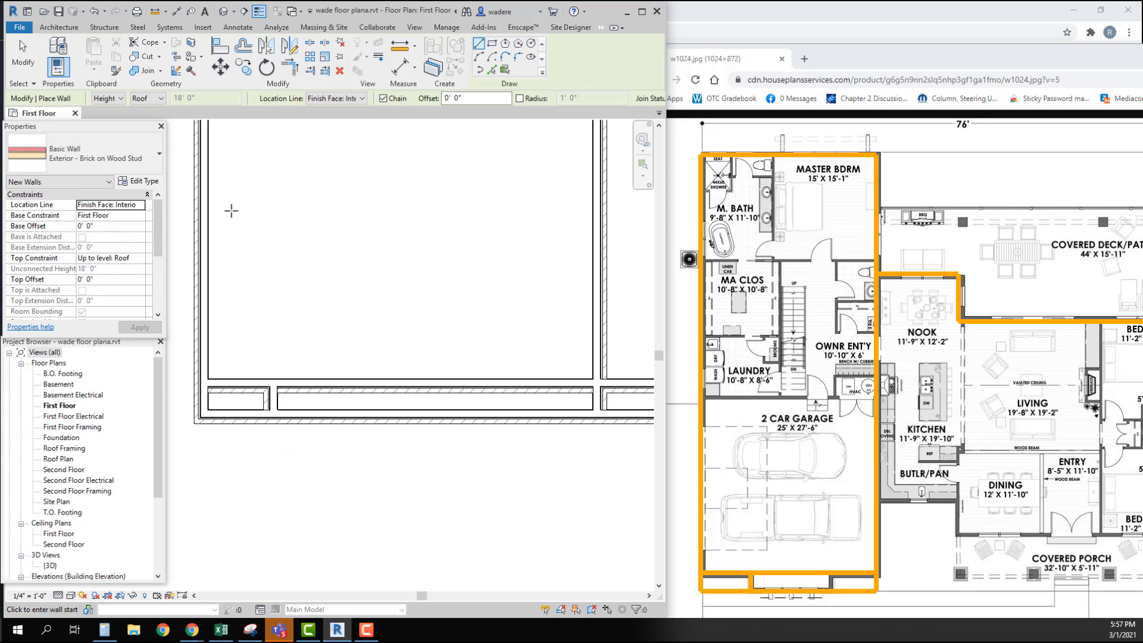
left_click(141, 168)
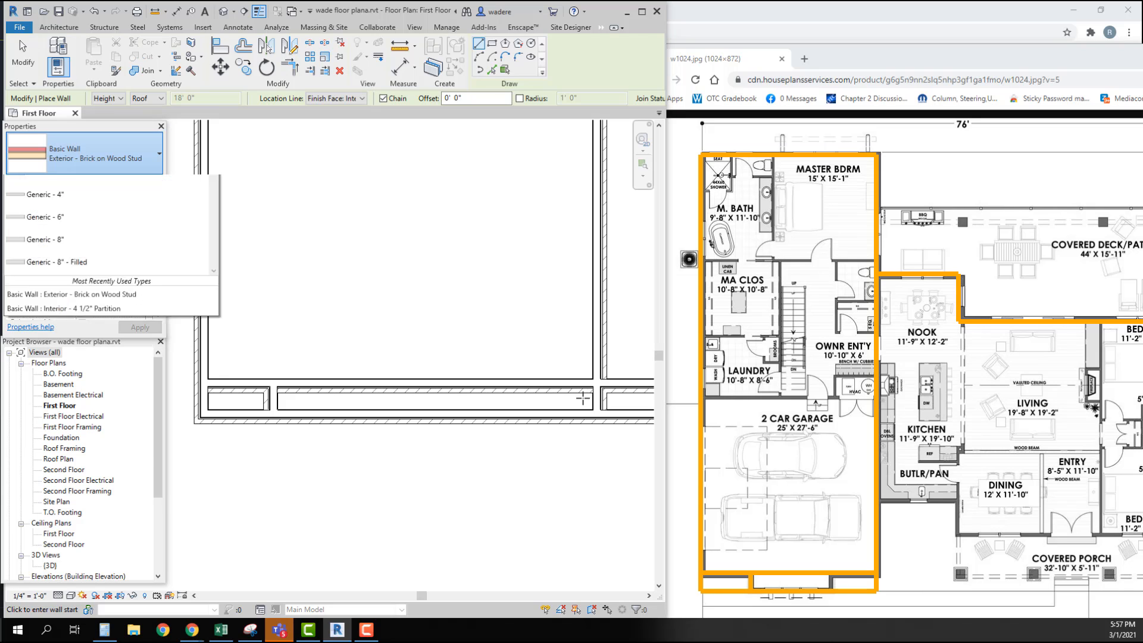
left_click(534, 376)
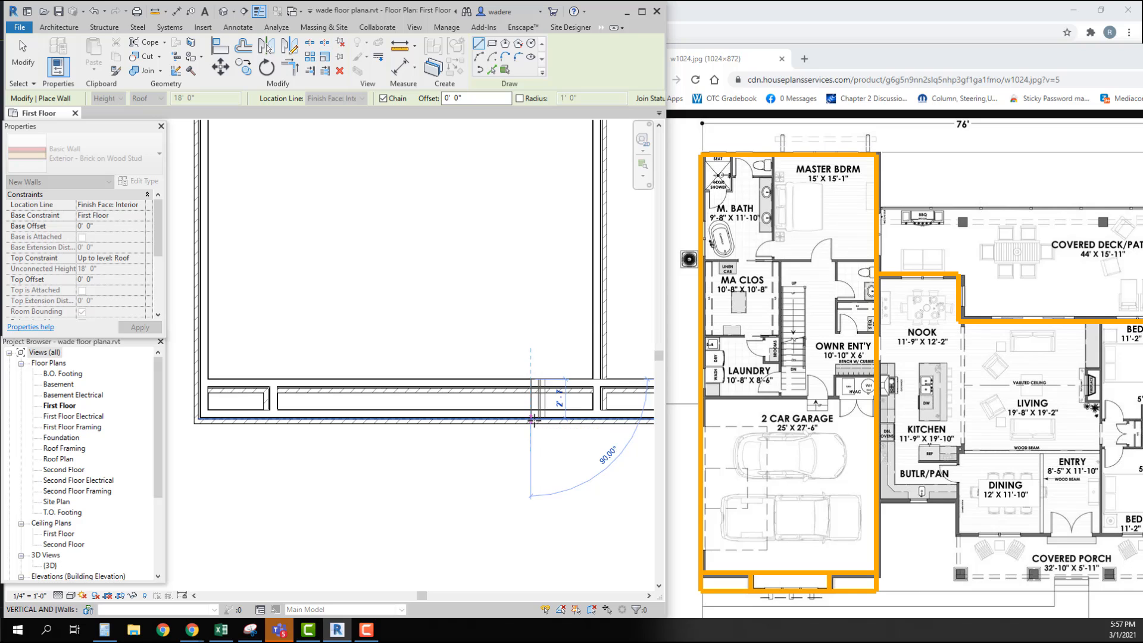
key("Escape")
key("Escape")
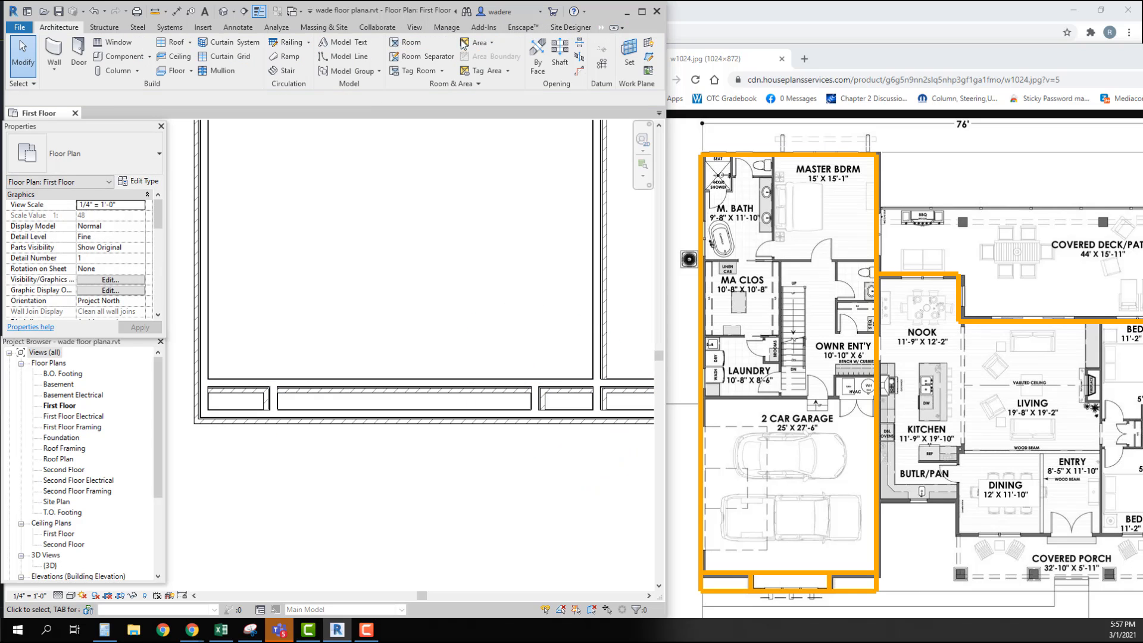
Trim the left garage wall to the inner bottom wall and the left short wall to the outer bottom wall, forming two corners
left_click(602, 30)
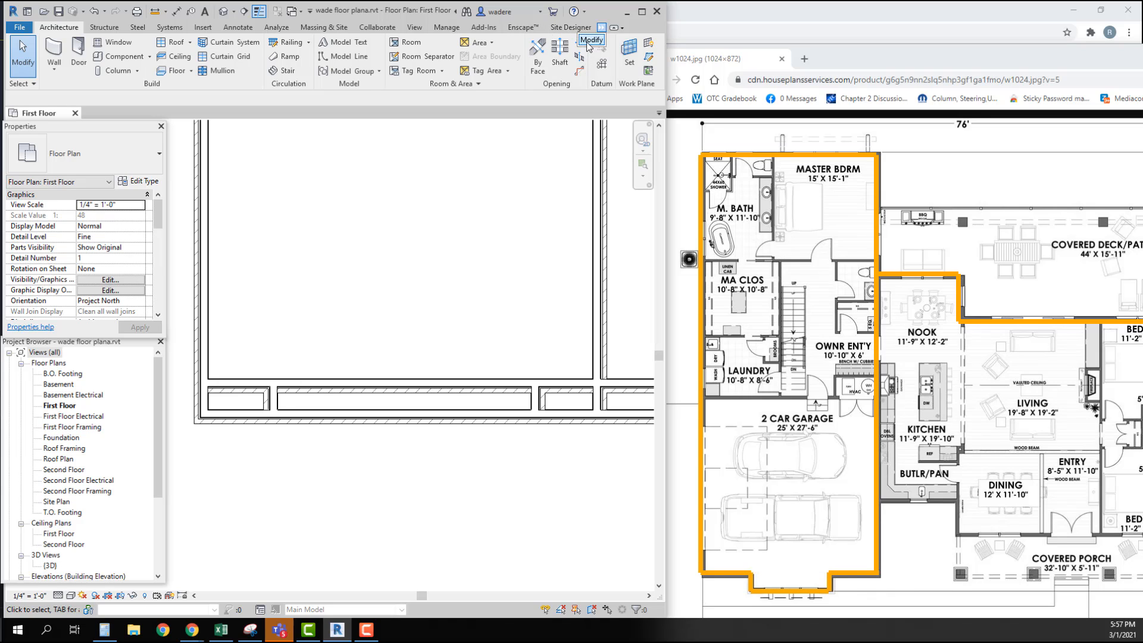
left_click(587, 42)
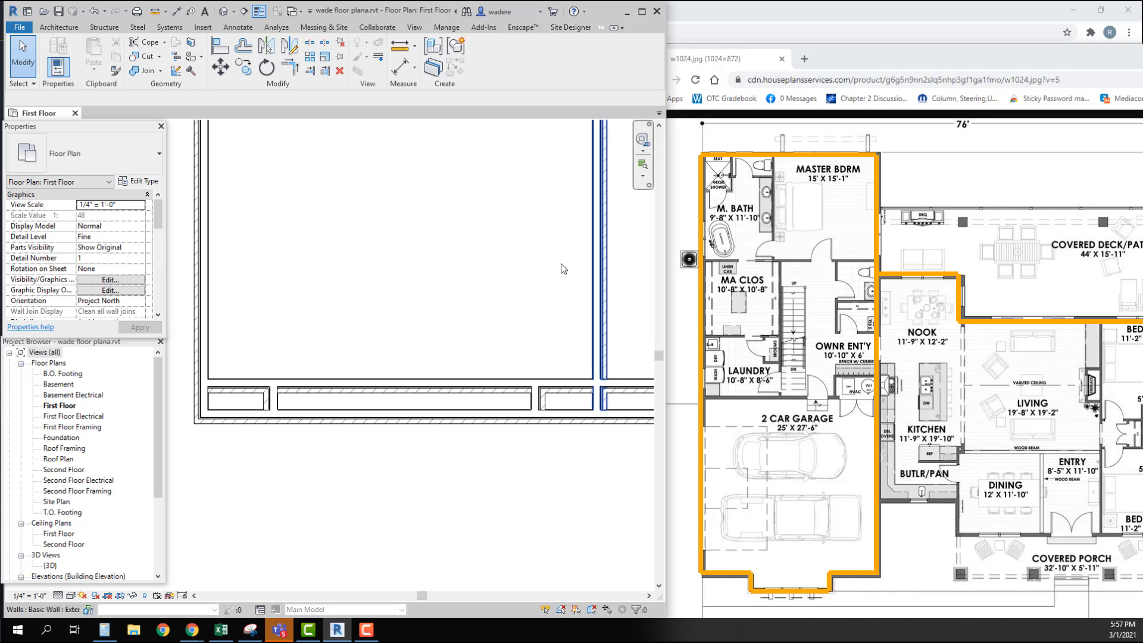
left_click(291, 69)
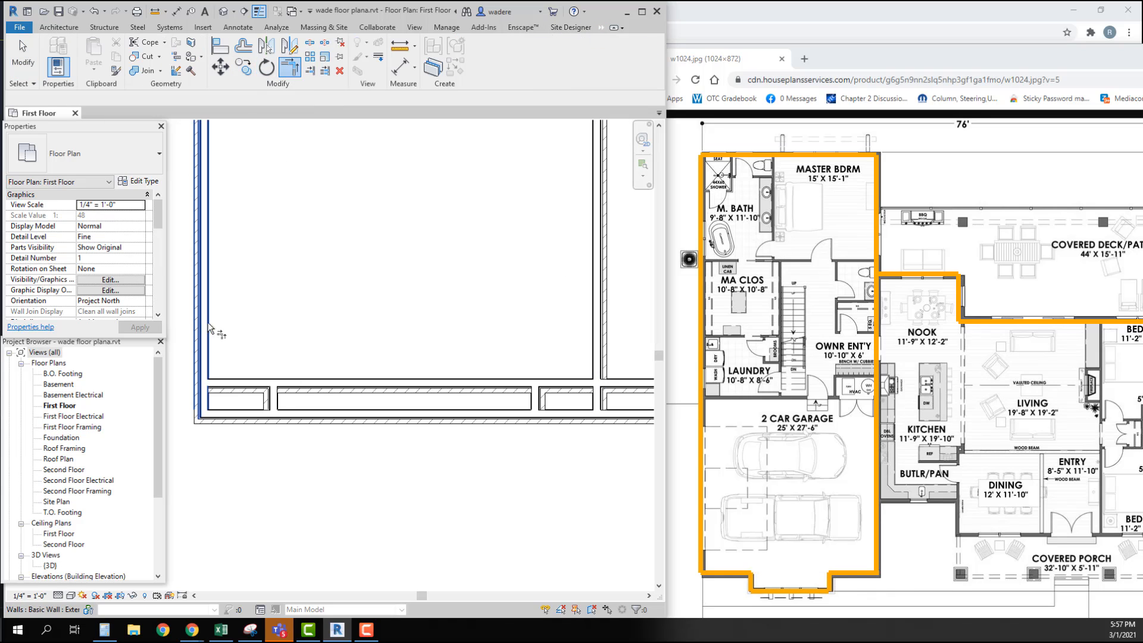
left_click(235, 382)
left_click(267, 398)
left_click(302, 415)
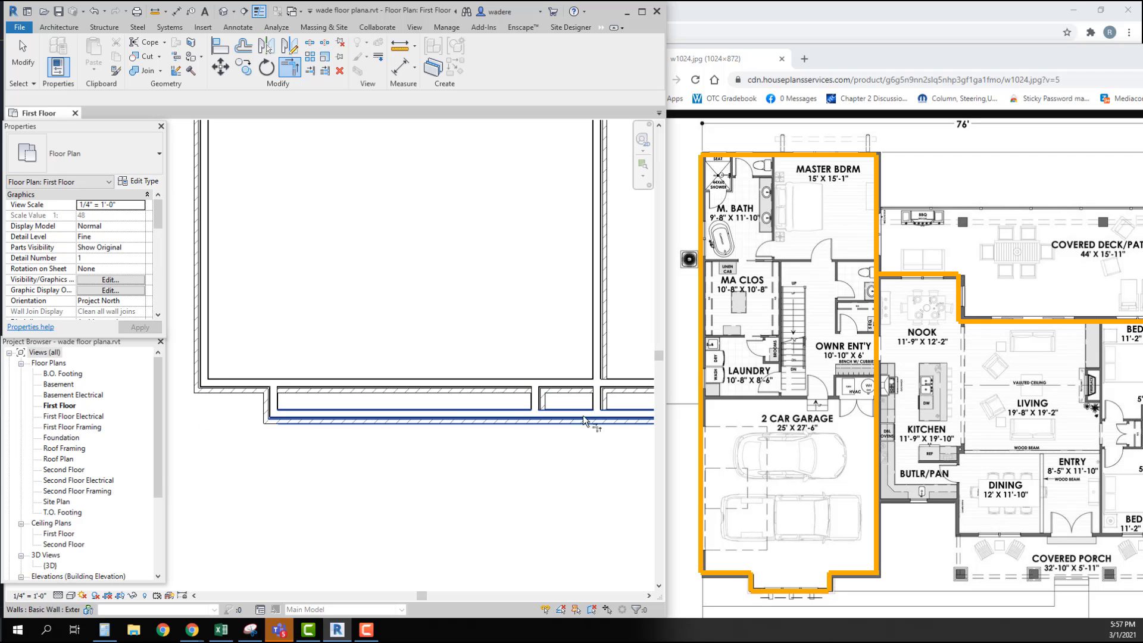
Trim the outer bottom wall to the right short wall, unjoining the conflicting elements, and trim the right garage wall to the inner bottom wall
left_click(515, 420)
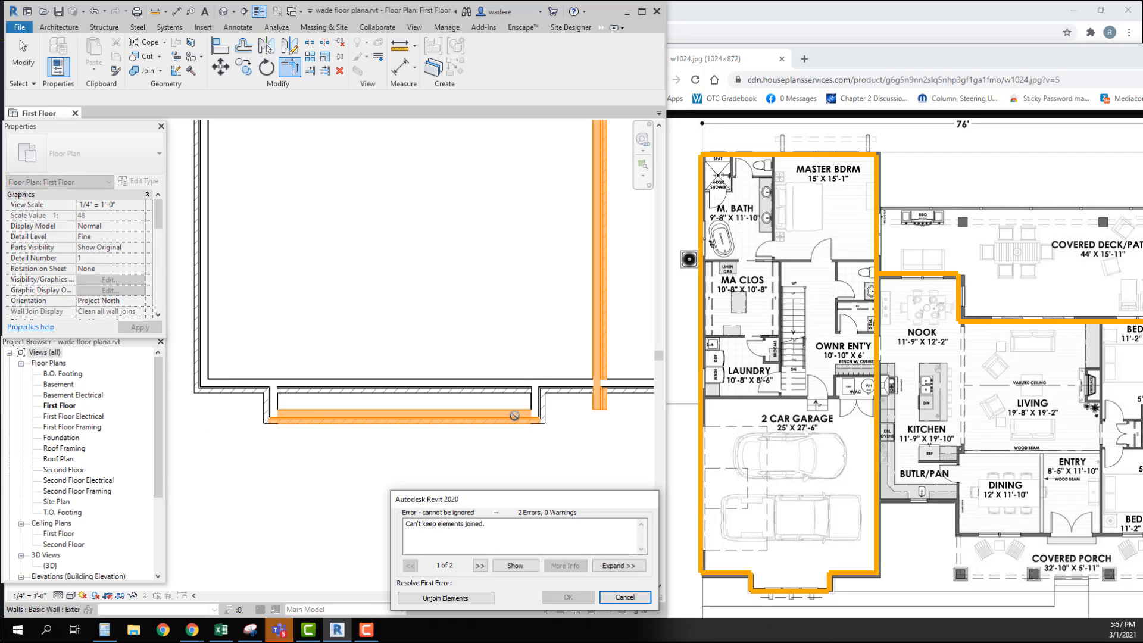
left_click(446, 598)
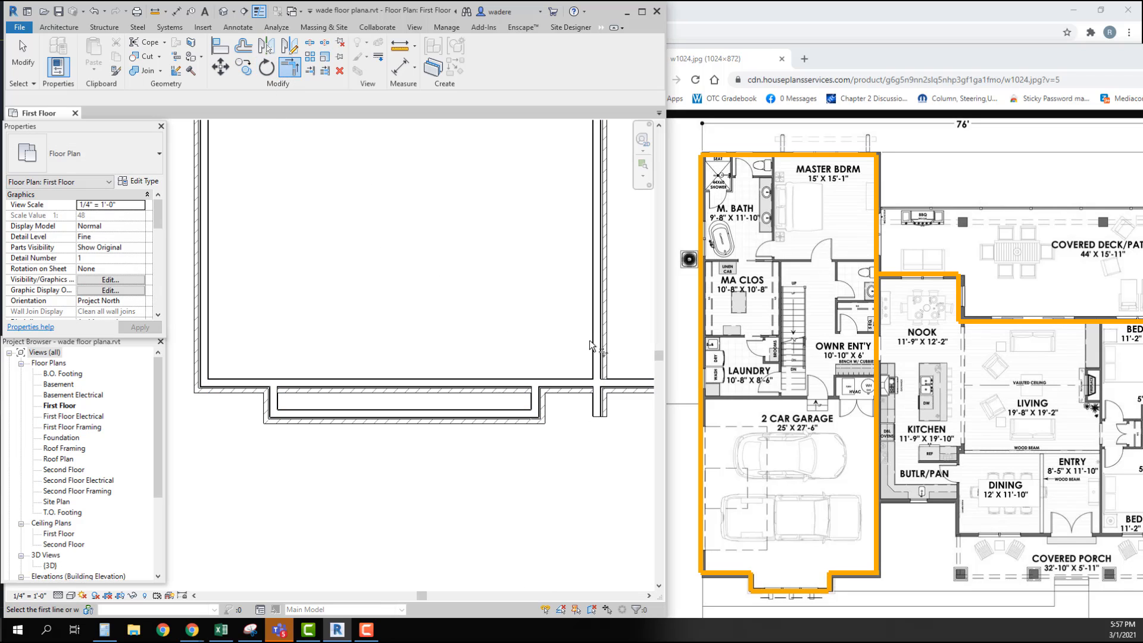
left_click(598, 360)
left_click(584, 381)
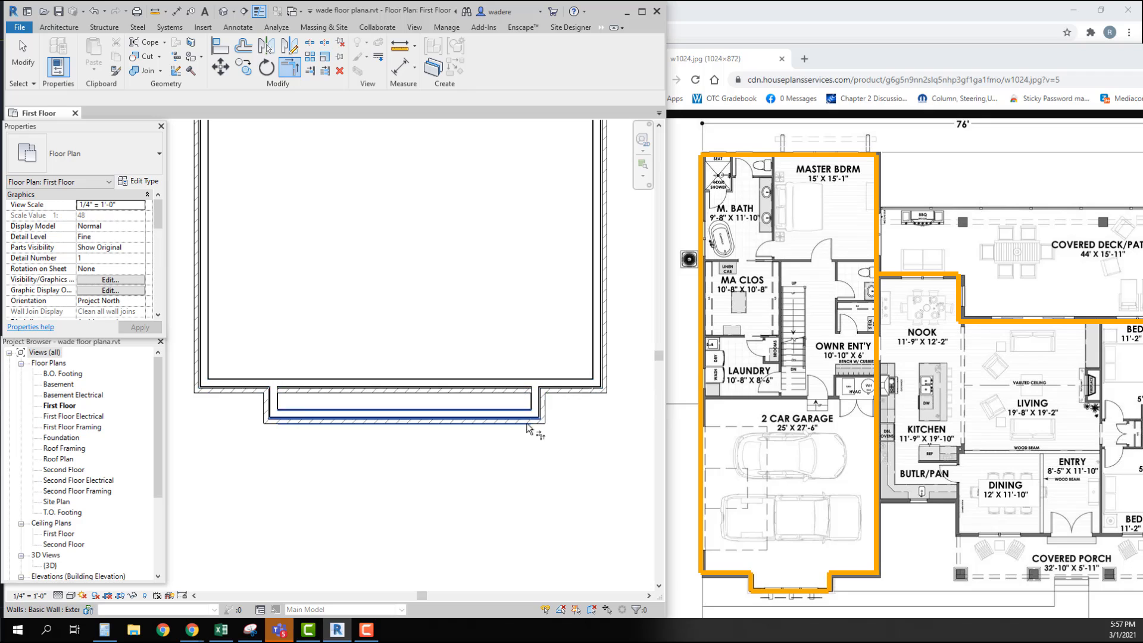
scroll(526, 426, "down", 1)
middle_click_drag(526, 436, 456, 425)
key("Escape")
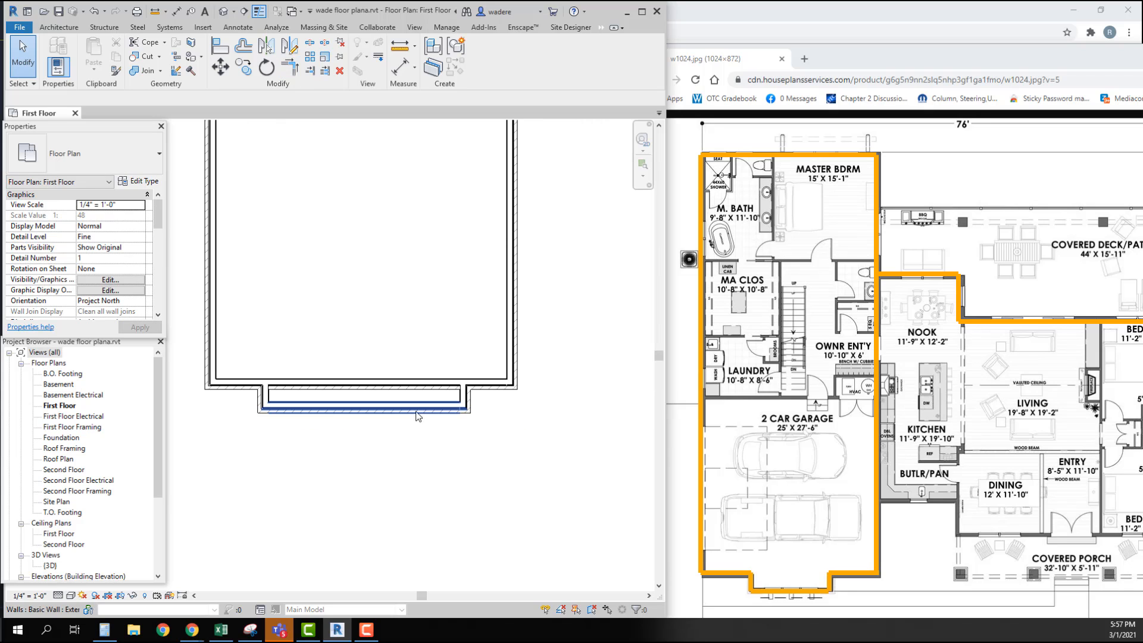
Split the inner bottom wall between the two short walls and trim each half to its adjacent short wall
left_click(310, 42)
left_click(356, 379)
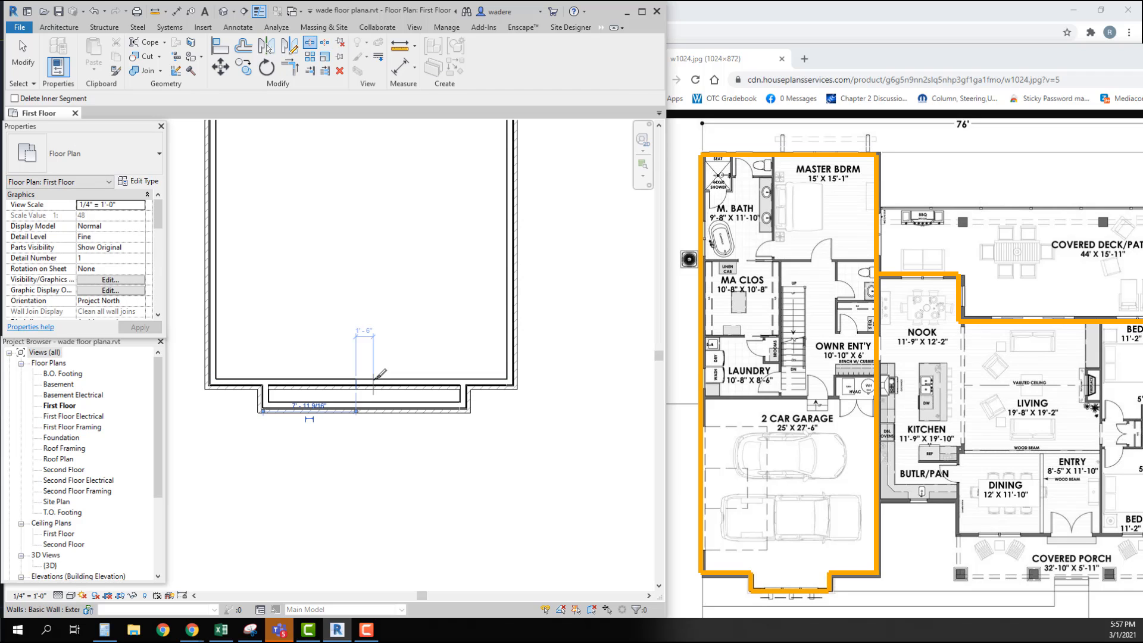
left_click(289, 69)
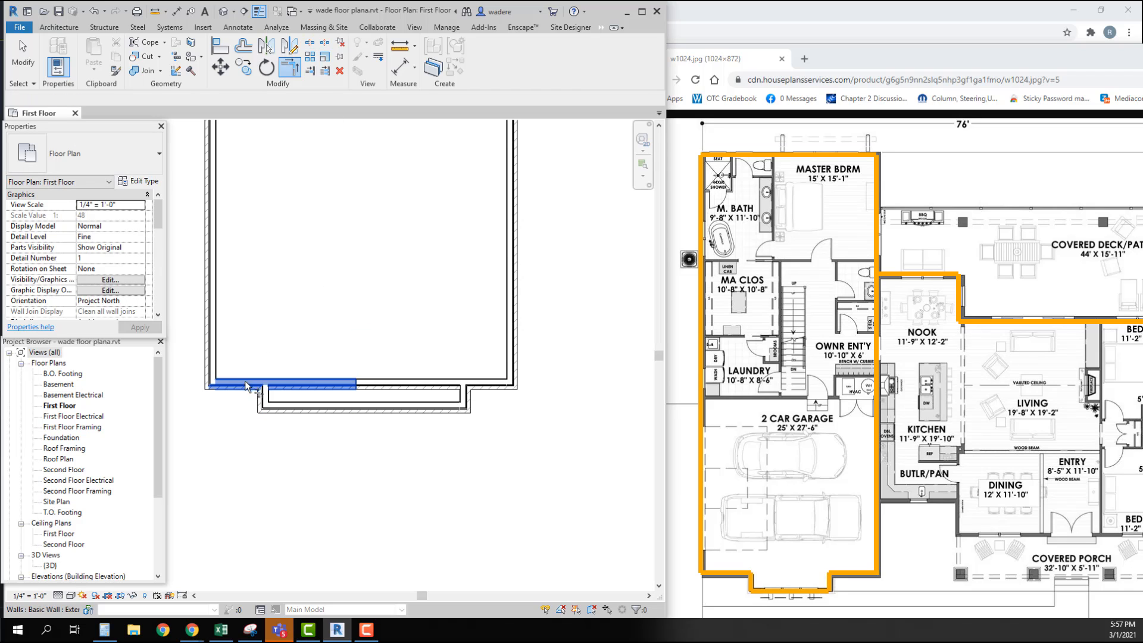
left_click(244, 381)
left_click(264, 396)
left_click(481, 386)
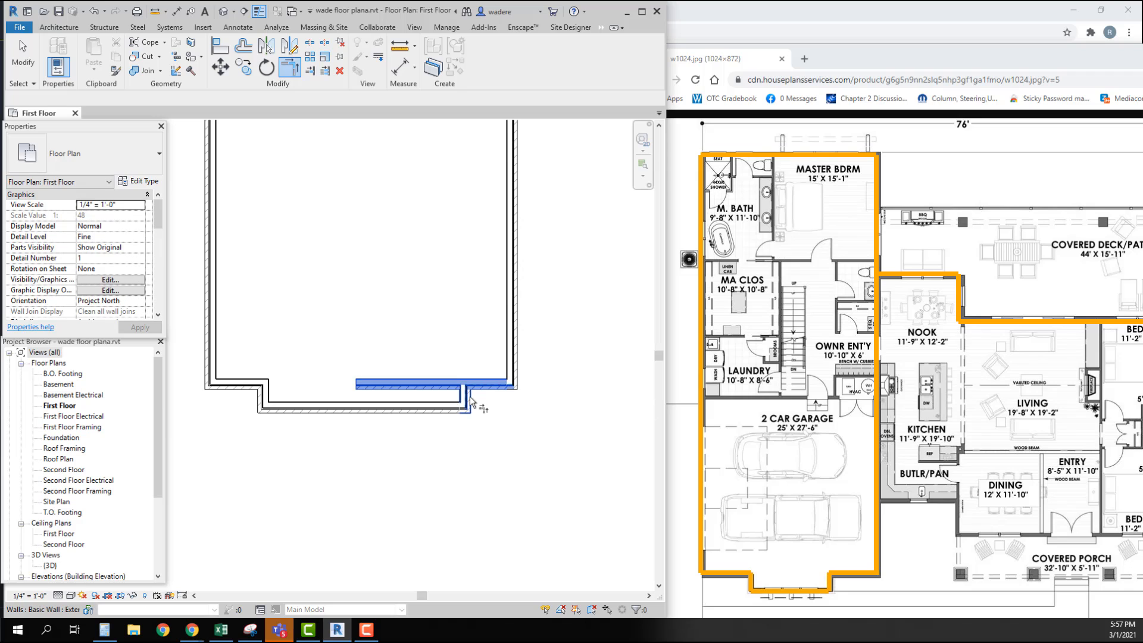
left_click(469, 397)
key("Escape")
key("Escape")
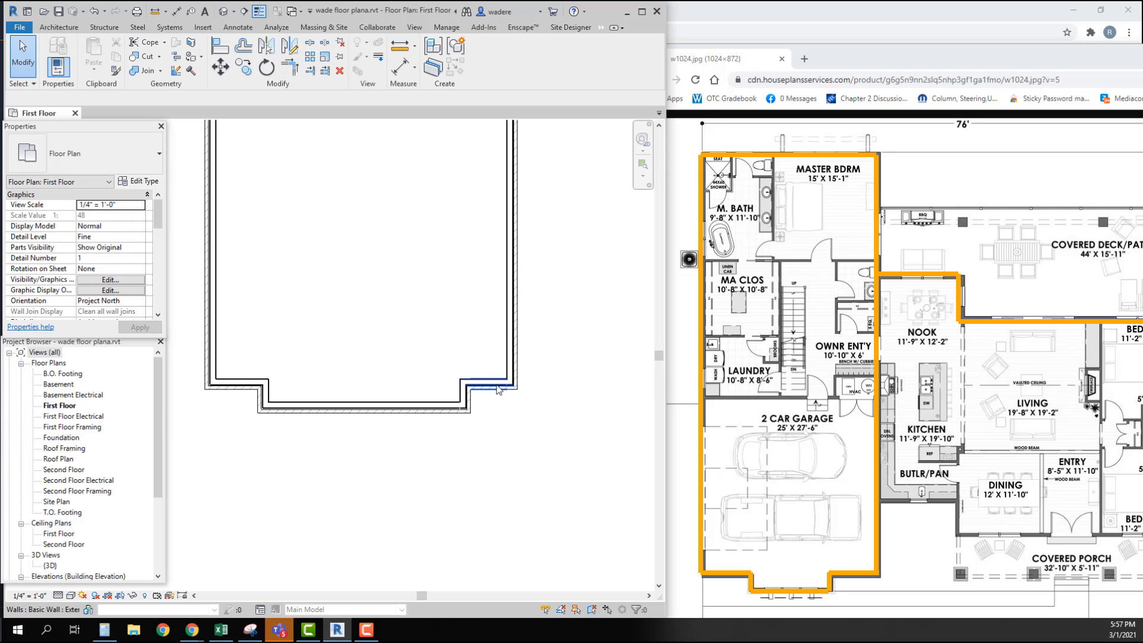
Set the left short wall's outer face 6' from the outer face of the left garage wall
left_click(260, 404)
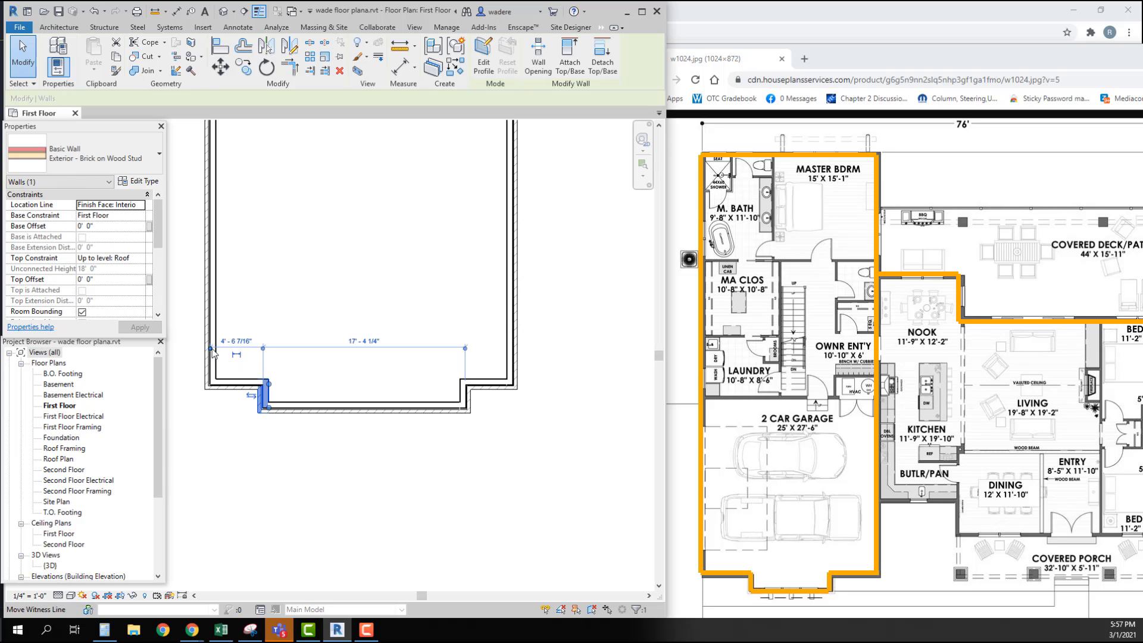
left_click(211, 351)
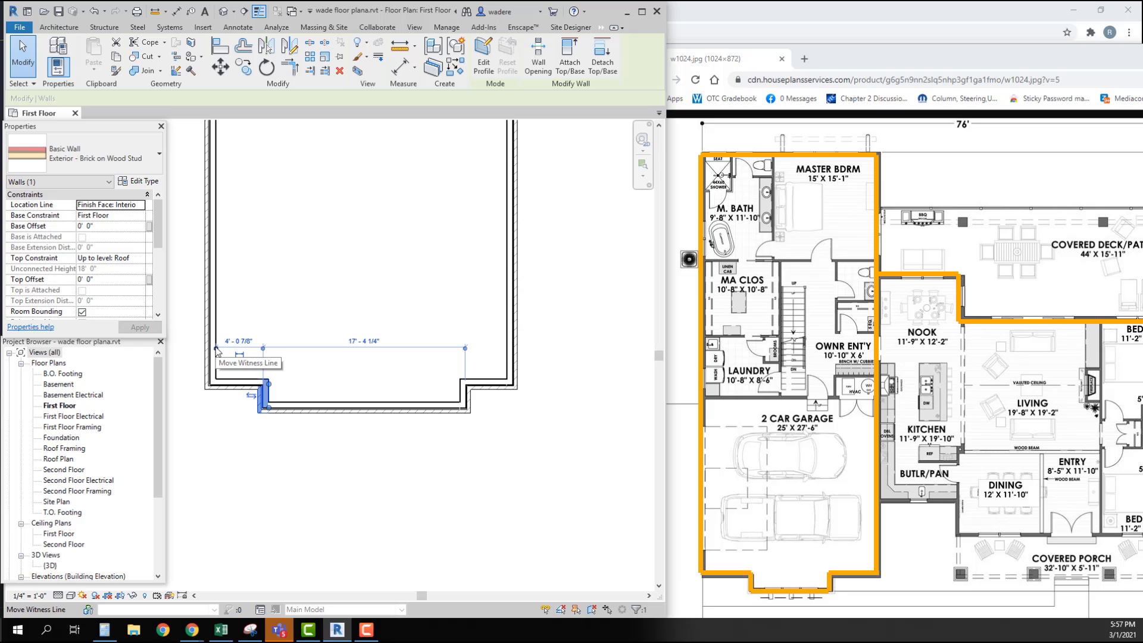
left_click(266, 351)
left_click(269, 350)
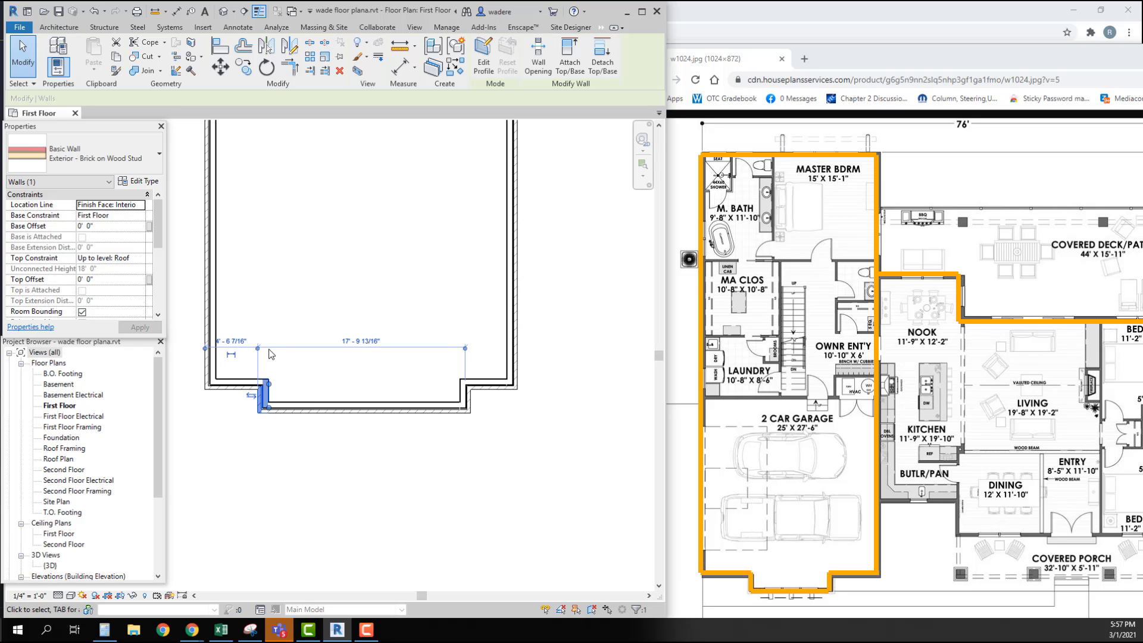
left_click(238, 340)
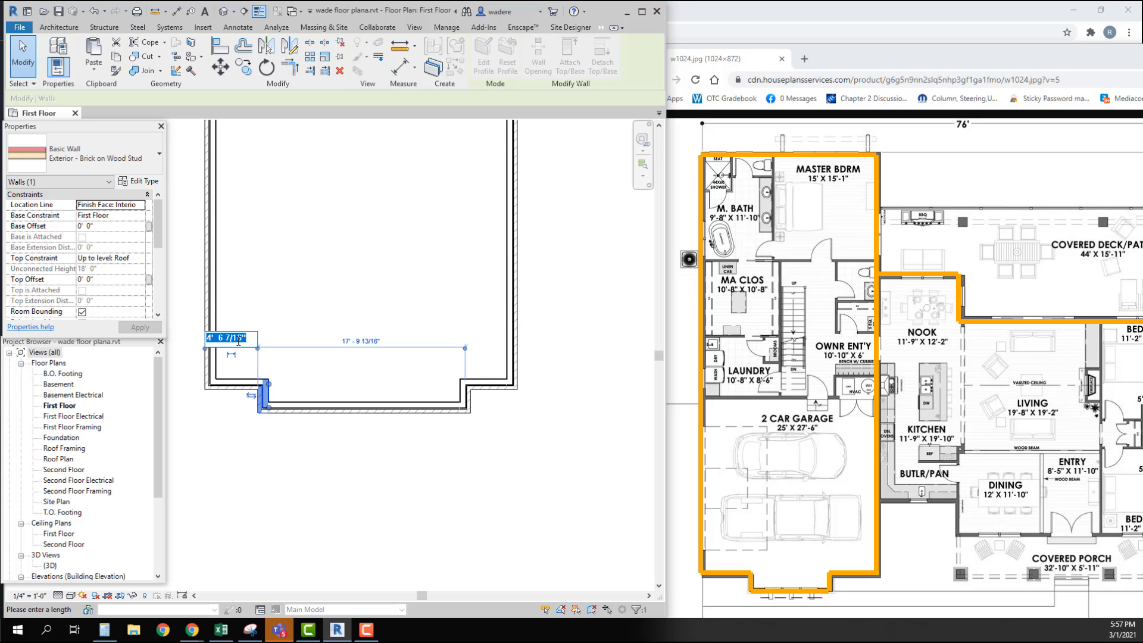
type("6")
key("Return")
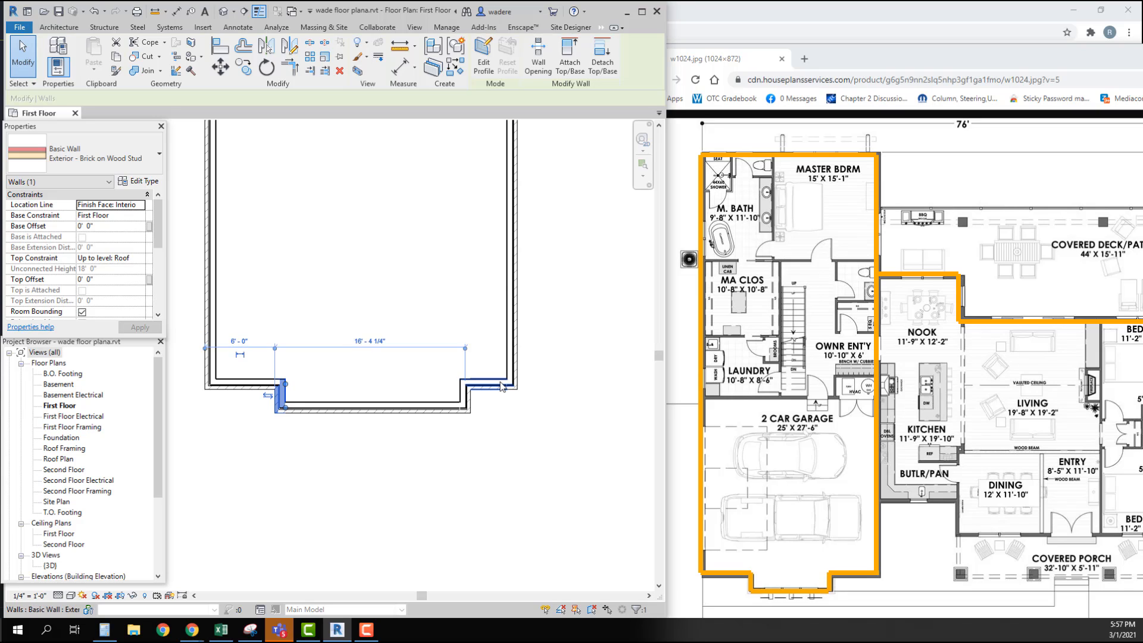
Set the right short wall's outer face 6' from the outer face of the right garage wall
left_click(496, 392)
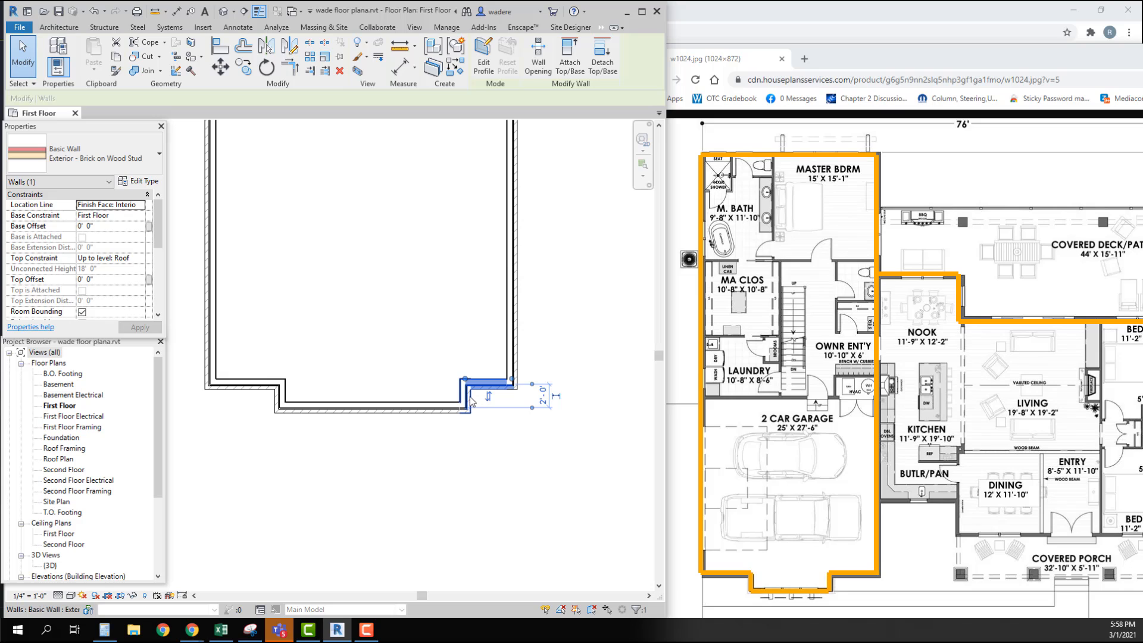
left_click(469, 397)
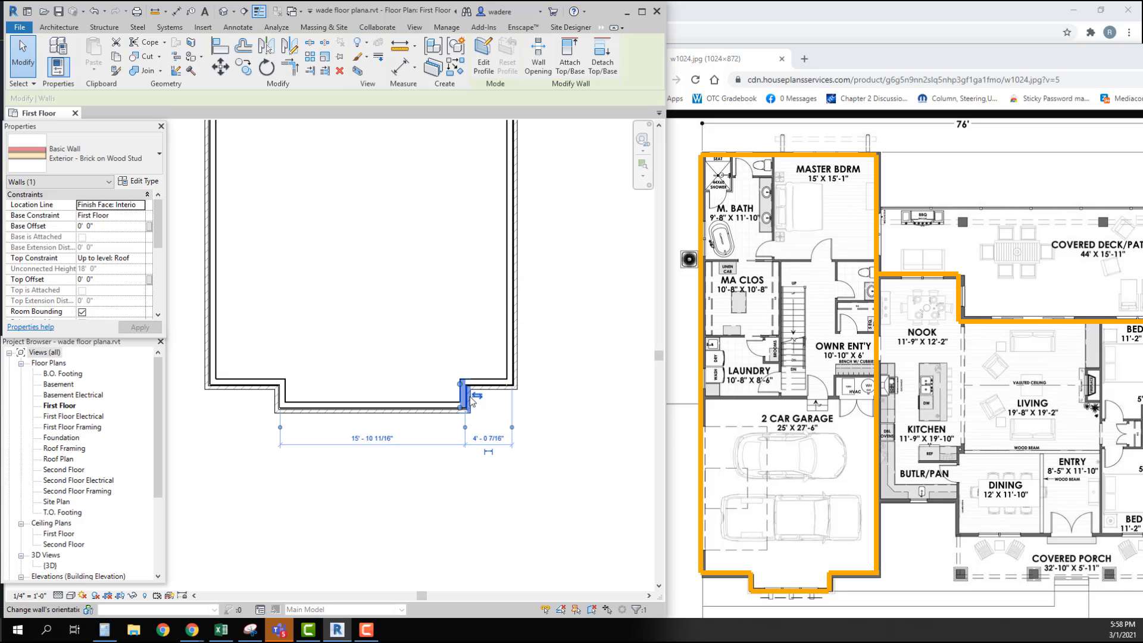
left_click(512, 427)
left_click(507, 427)
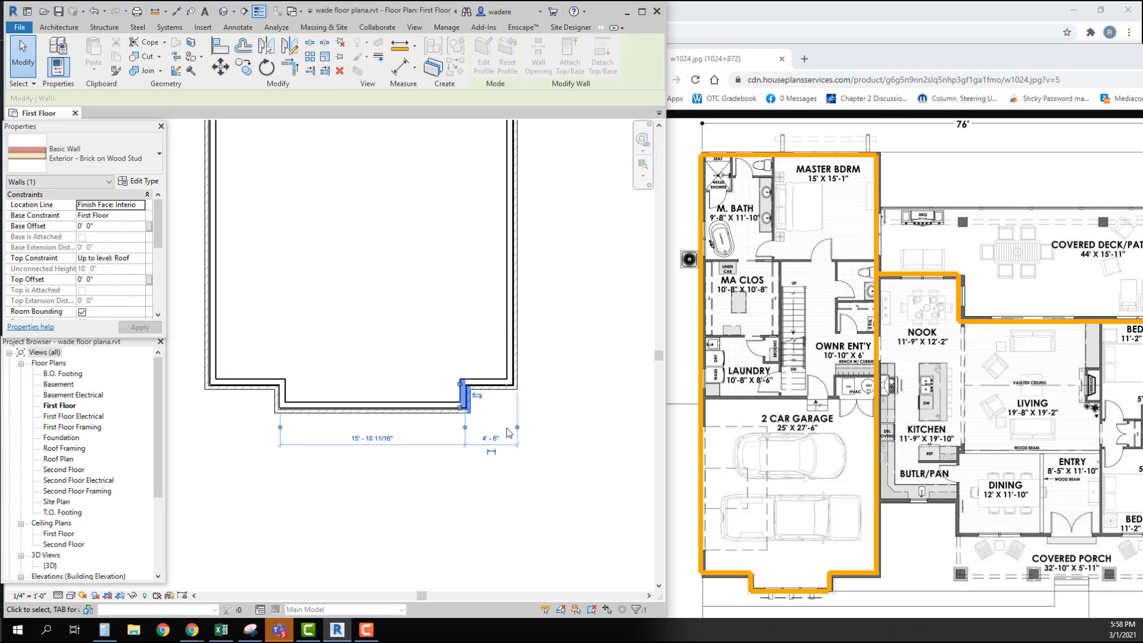
left_click(465, 427)
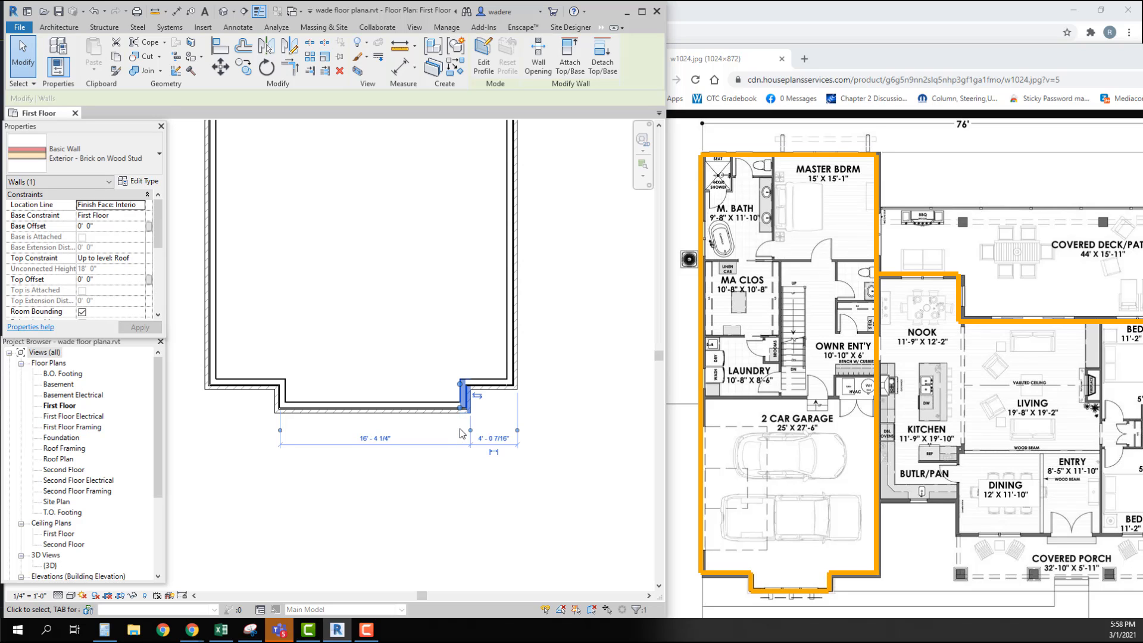
left_click(489, 438)
type("6")
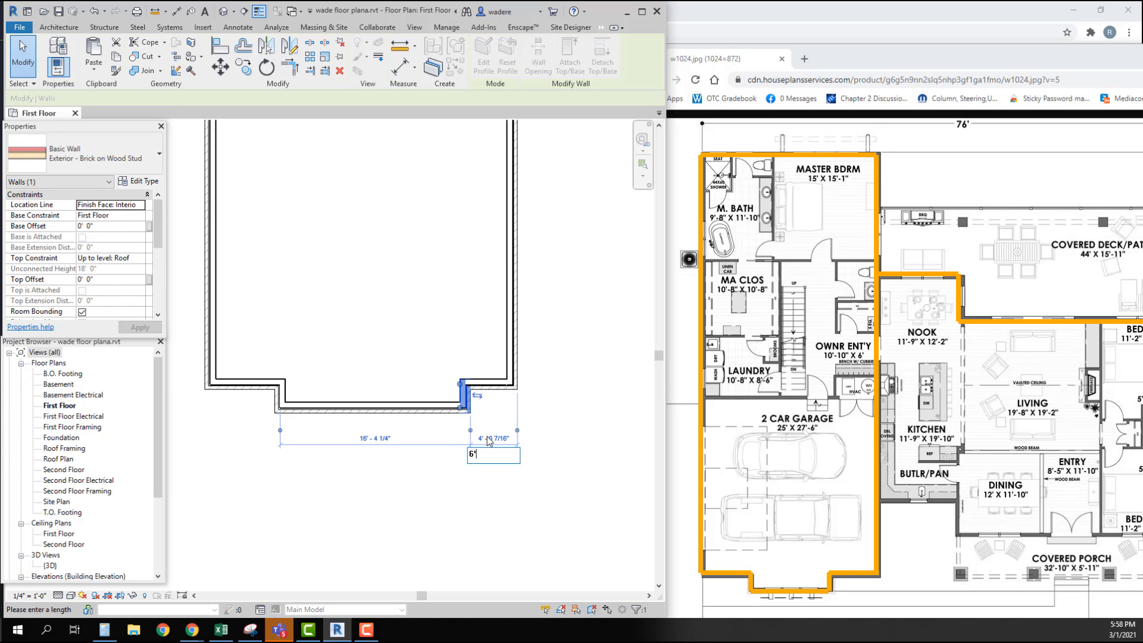
key("Return")
key("Escape")
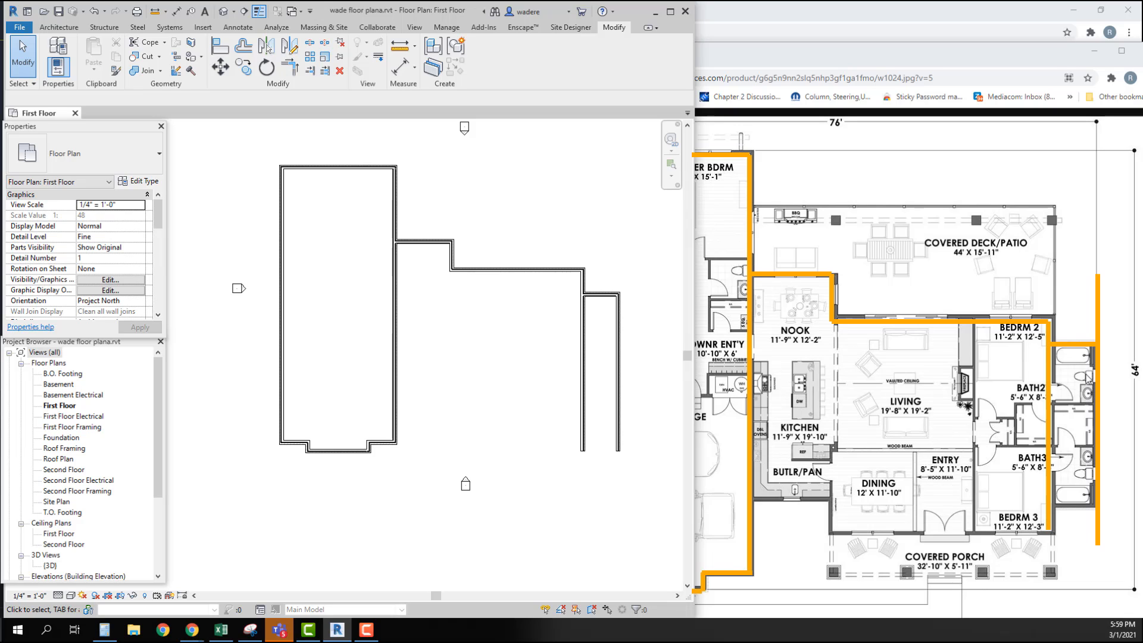
Offset a copy of the short top wall of the right-hand bathroom projection 23' downward
left_click(1087, 375)
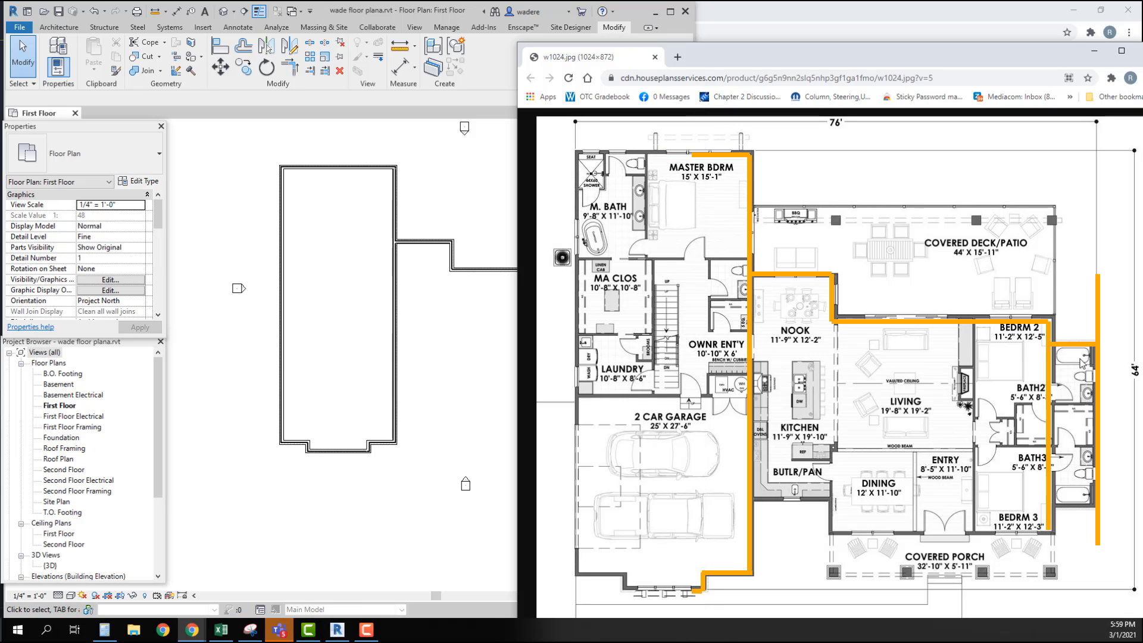
left_click(458, 401)
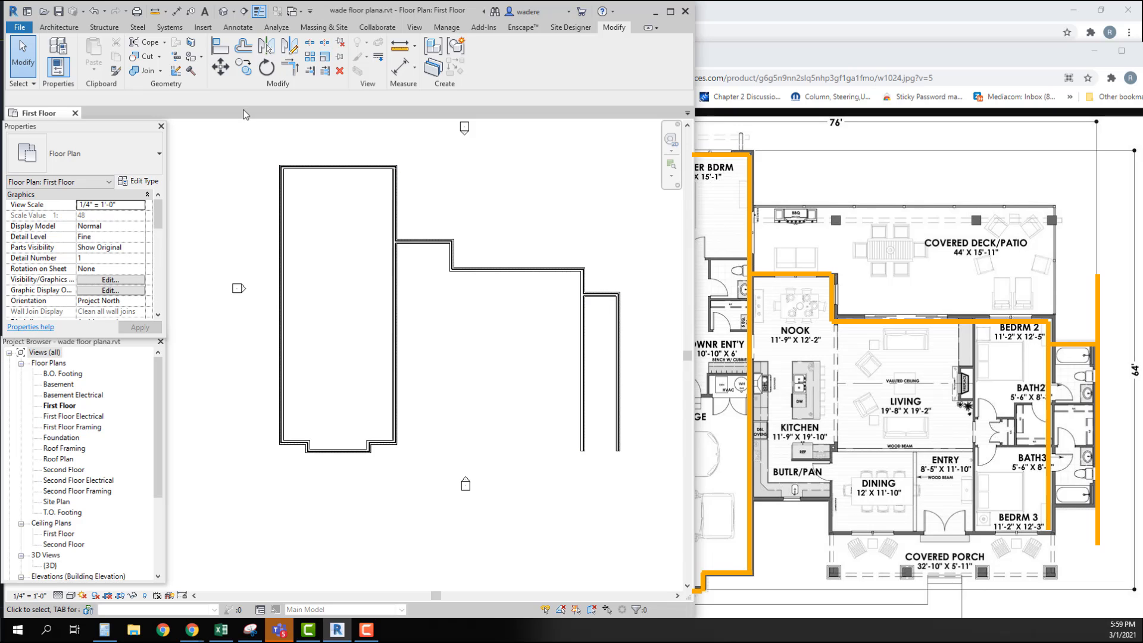
left_click(244, 46)
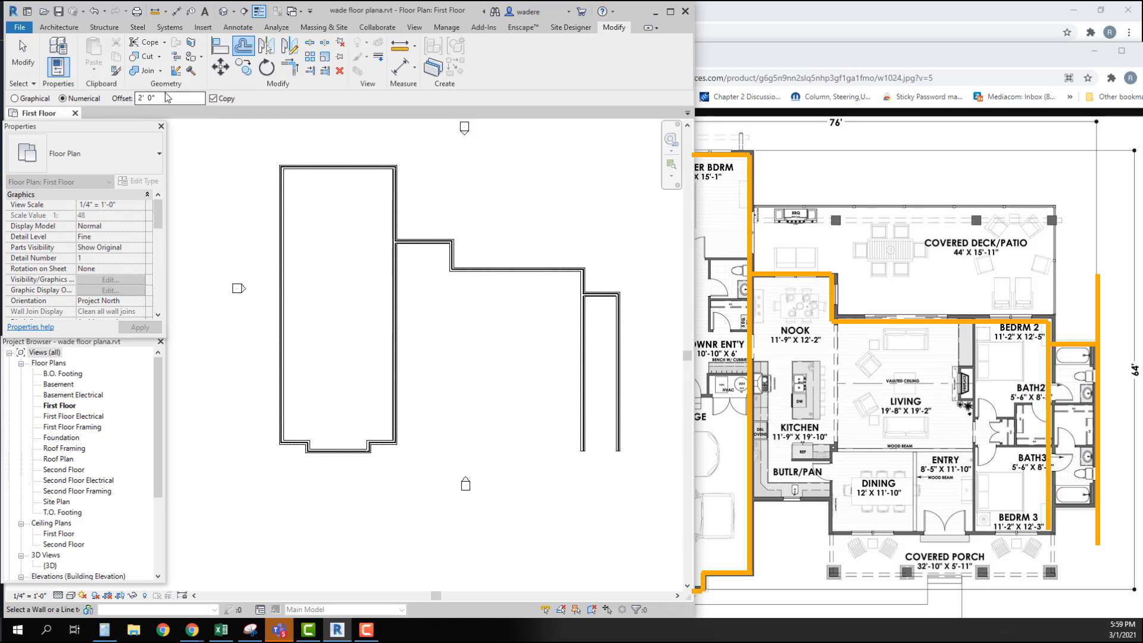
left_click(168, 97)
type("23")
left_click(597, 307)
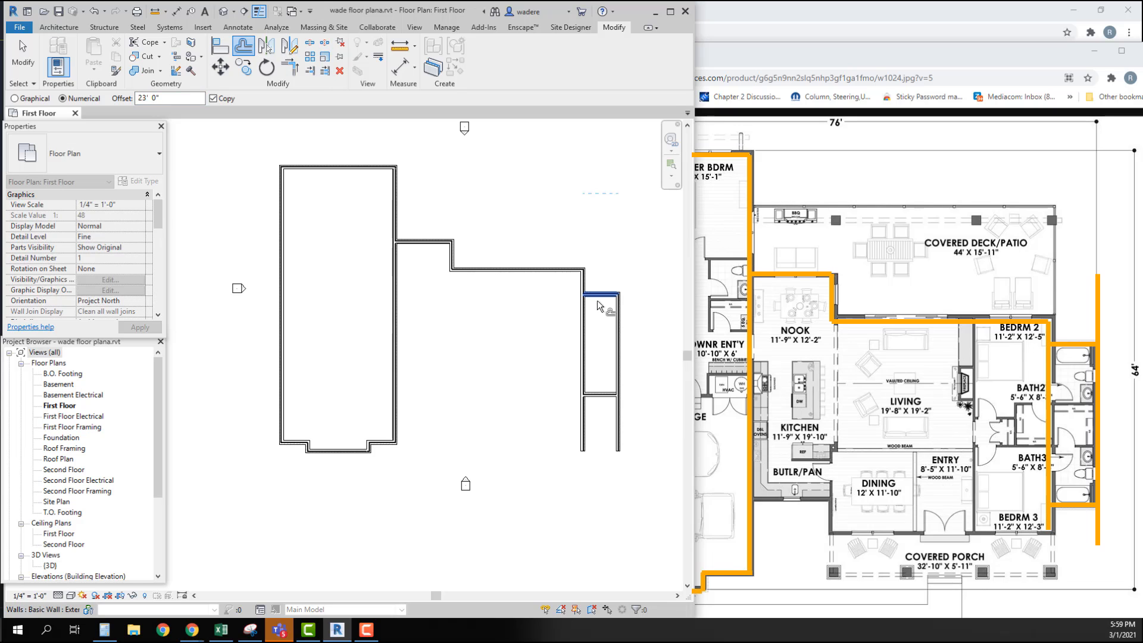
key("Escape")
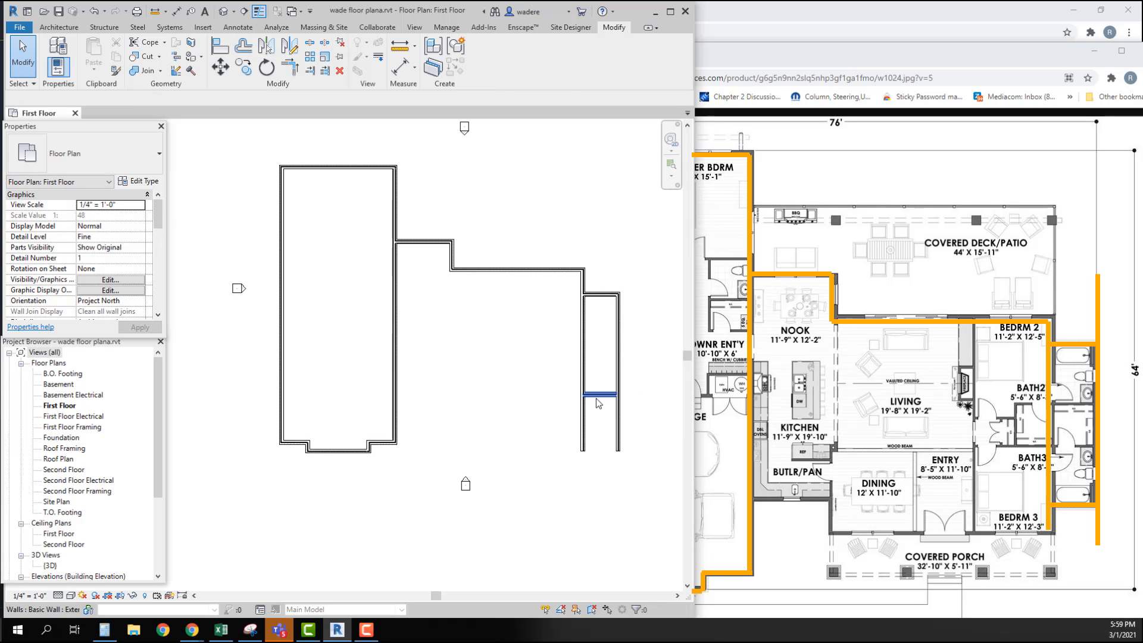
Trim the far right exterior wall and the new short horizontal wall to a corner, keeping the part above the intersection
left_click(595, 397)
scroll(613, 396, "up", 1)
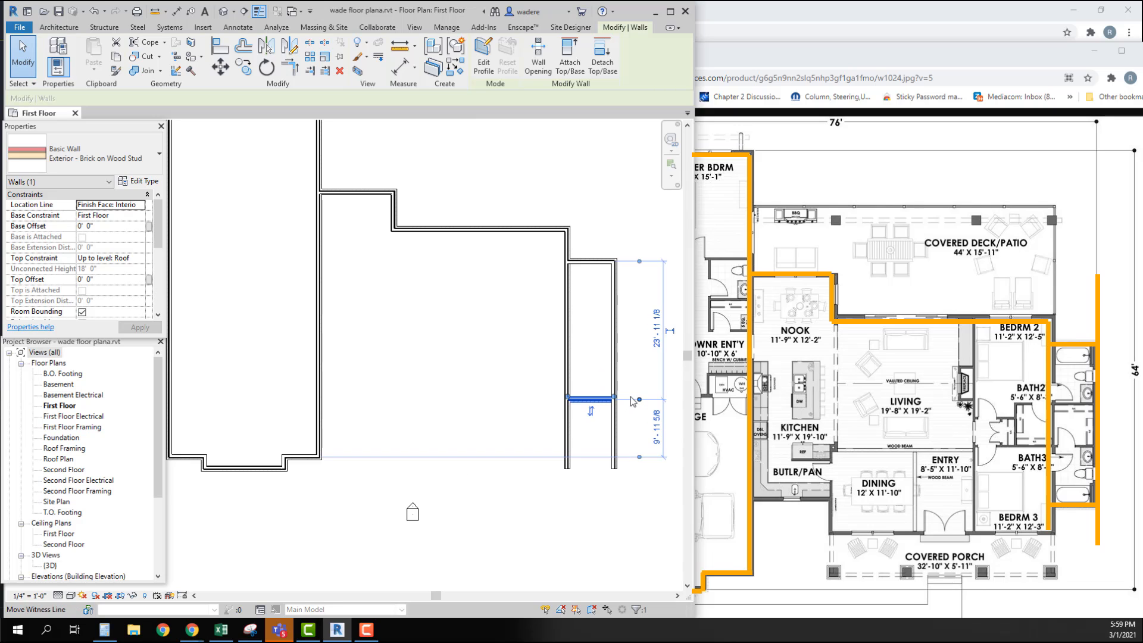
left_click(289, 65)
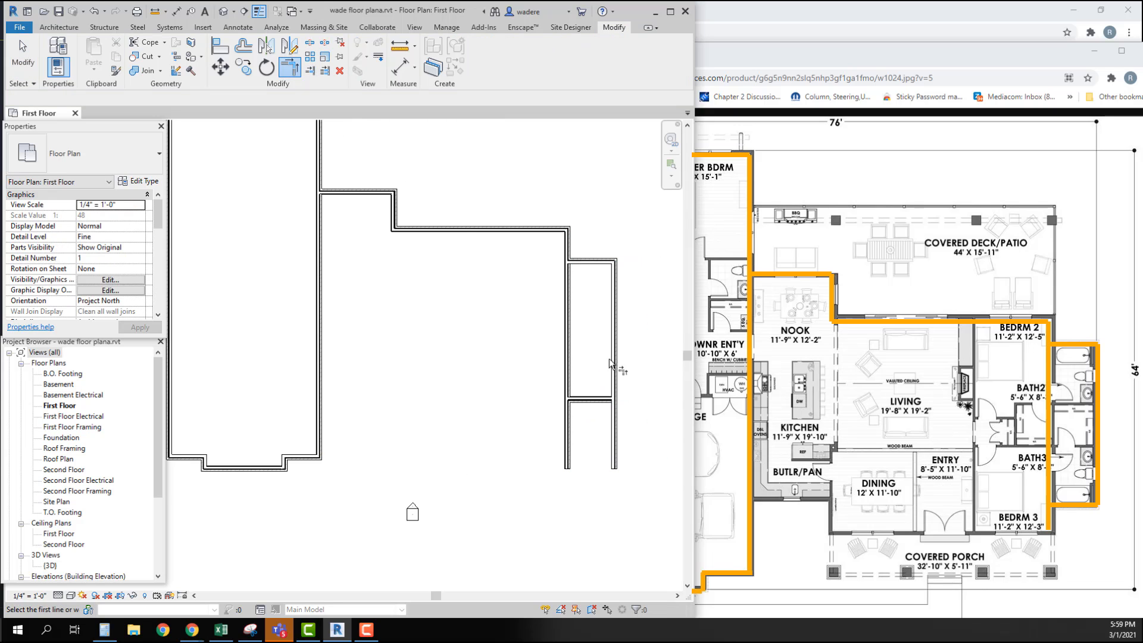
left_click(613, 381)
left_click(599, 400)
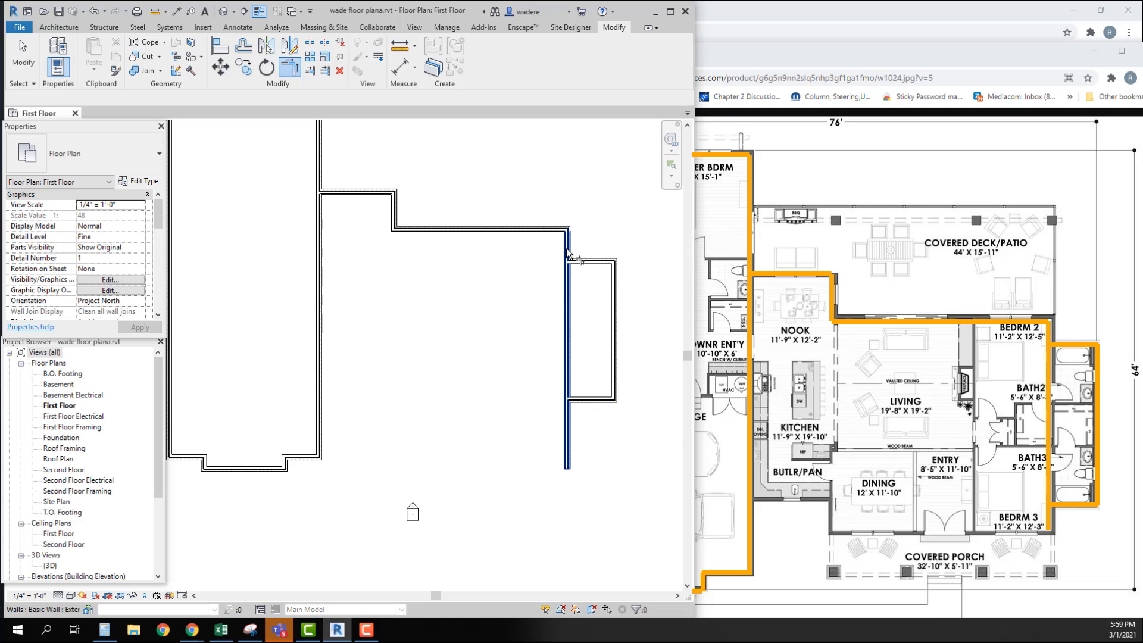
Set the right-hand bathroom projection's short top wall 5' below the adjacent main top wall, measured between their outer faces
key("Escape")
scroll(631, 441, "down", 1)
scroll(627, 417, "down", 1)
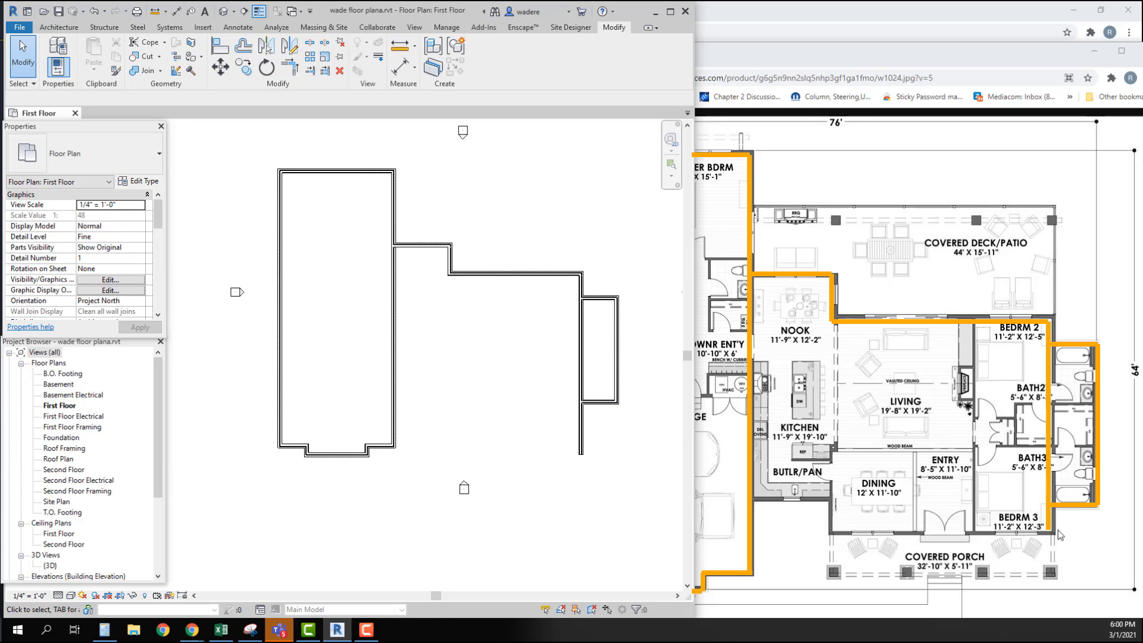
left_click(590, 301)
scroll(635, 285, "up", 3)
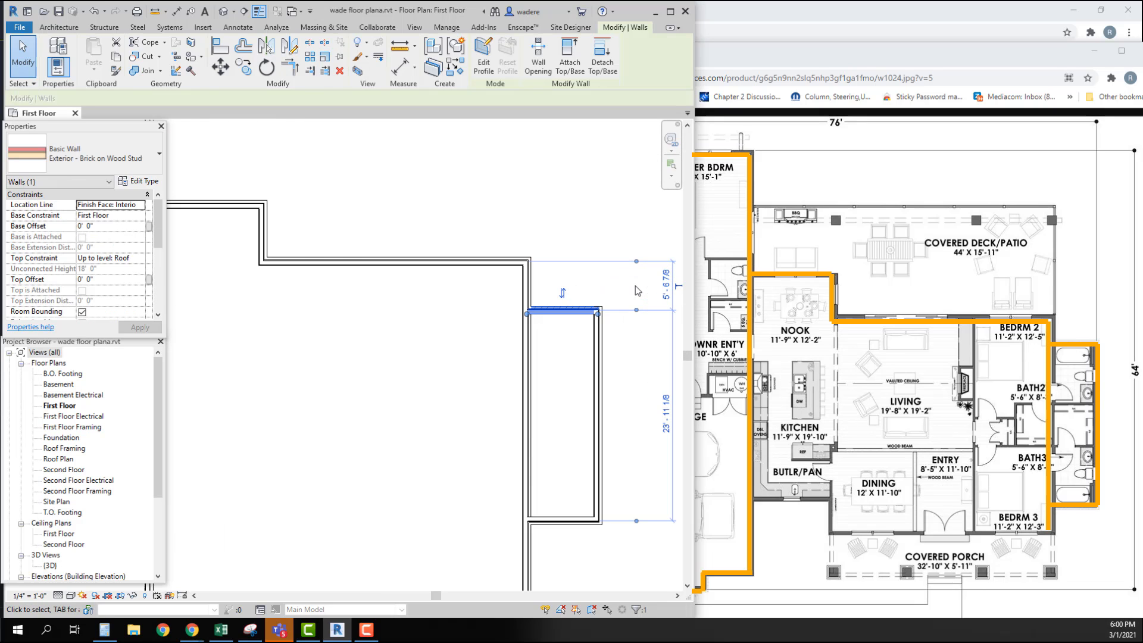
left_click(637, 262)
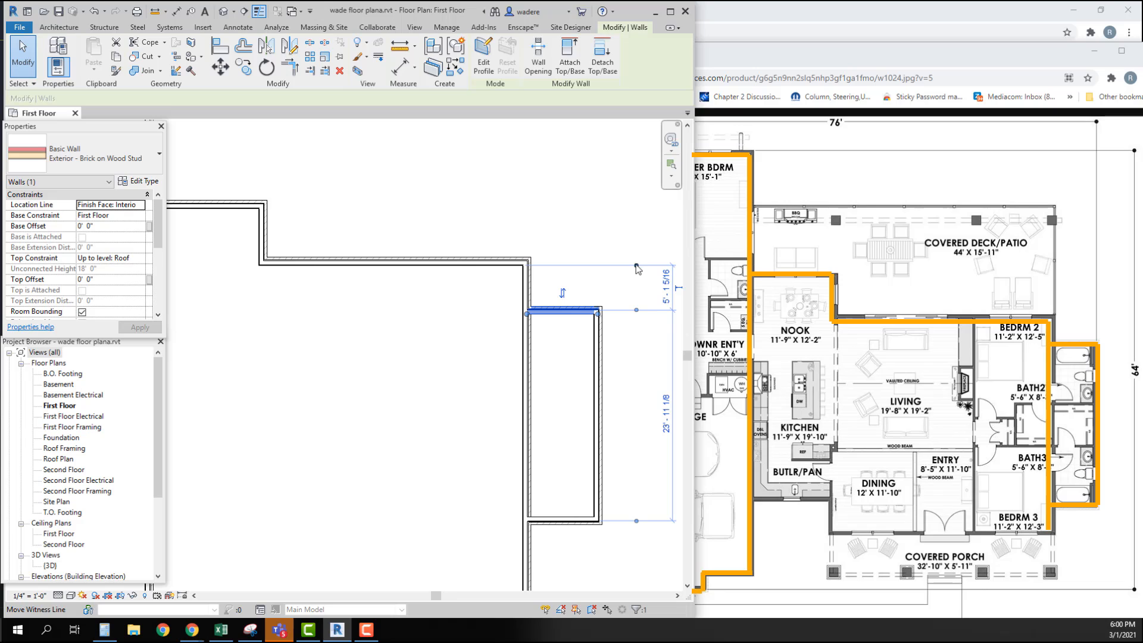
left_click(637, 264)
left_click(637, 310)
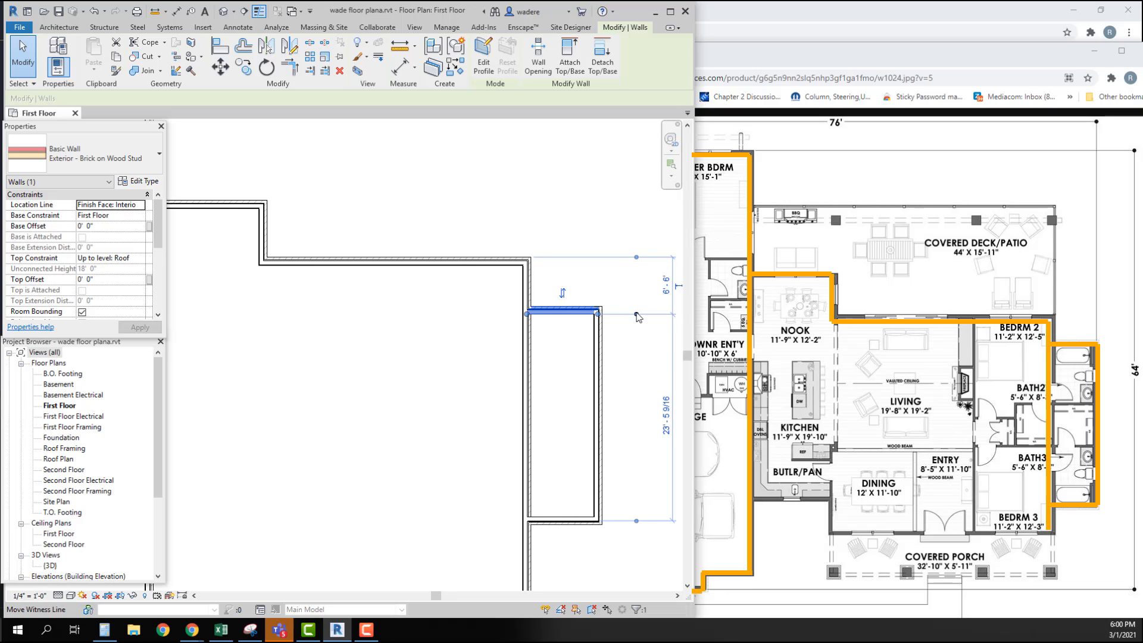
left_click(667, 293)
type("5")
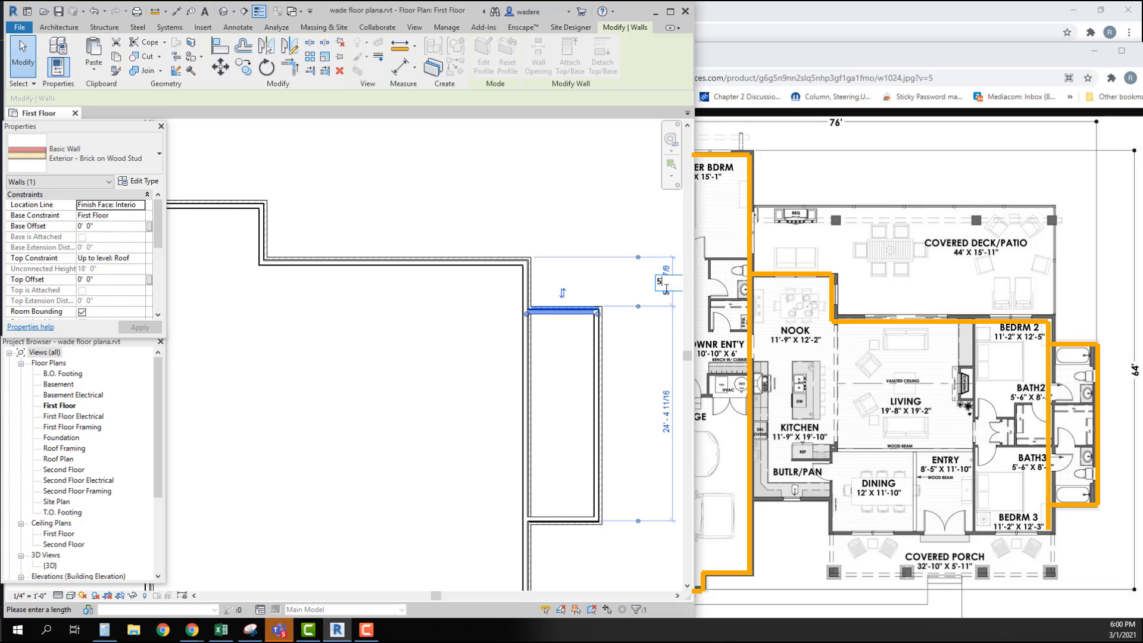
key("Return")
middle_click_drag(634, 482, 635, 381)
left_click(587, 432)
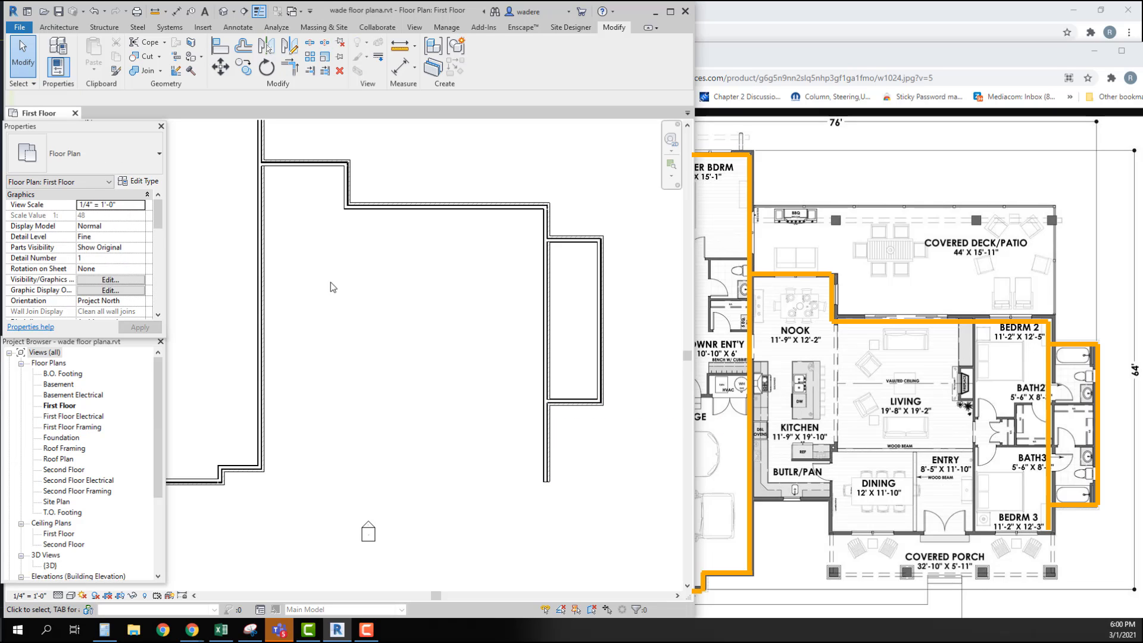
Draw a horizontal exterior front wall about 30' 3" long, from the far right exterior wall leftward in line with the nook's short vertical wall
left_click(59, 27)
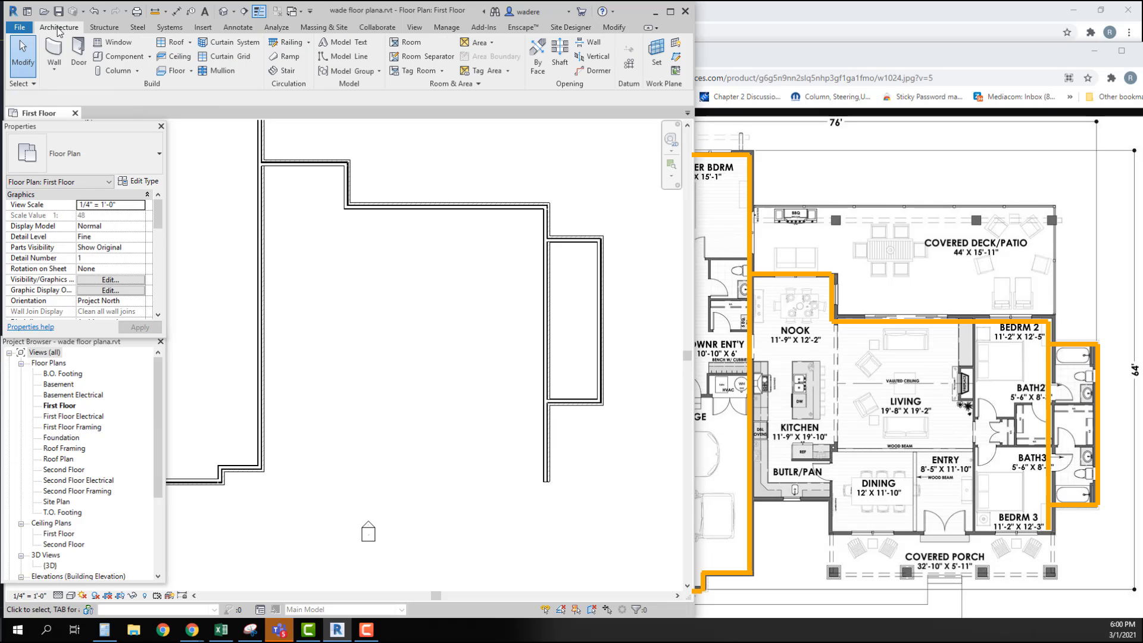
left_click(54, 69)
left_click(59, 93)
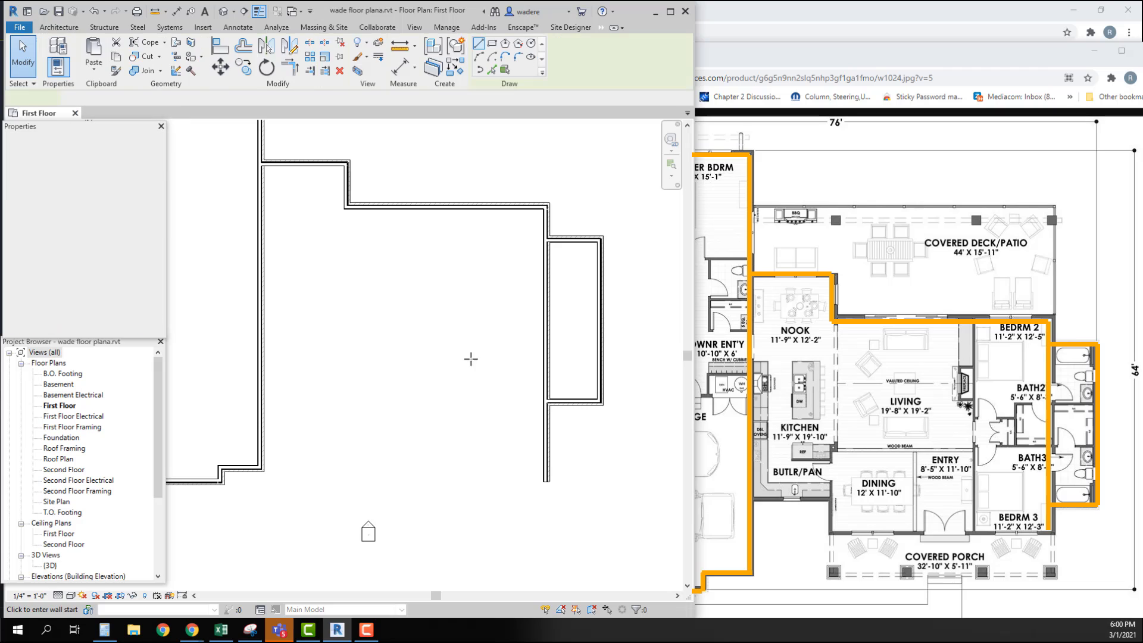
left_click(544, 441)
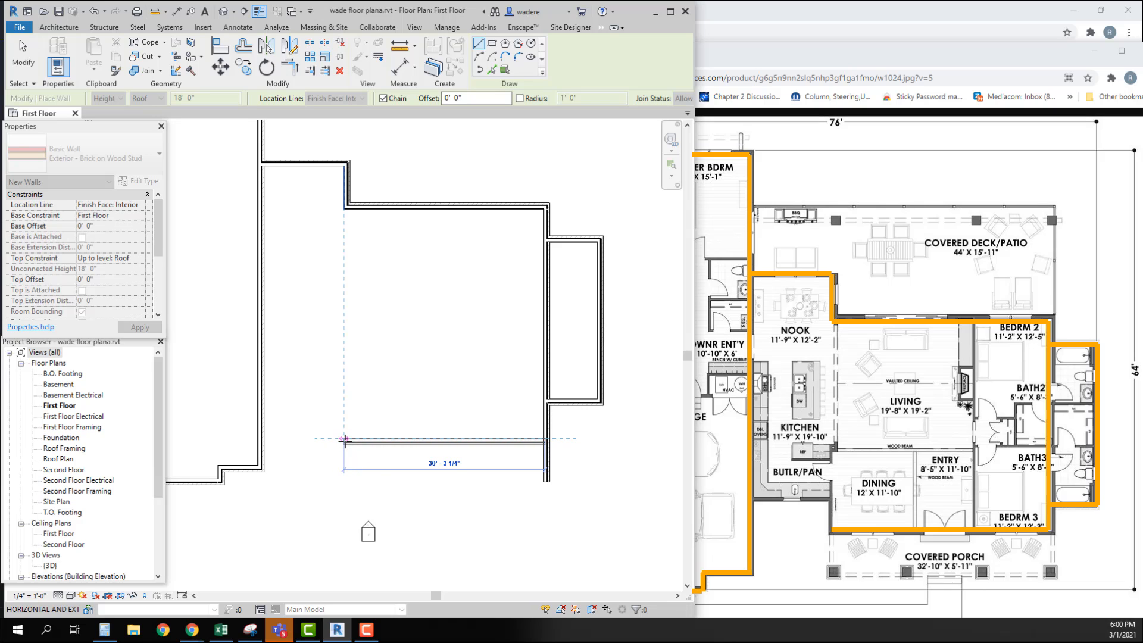
left_click(344, 439)
key("Escape")
key("Escape")
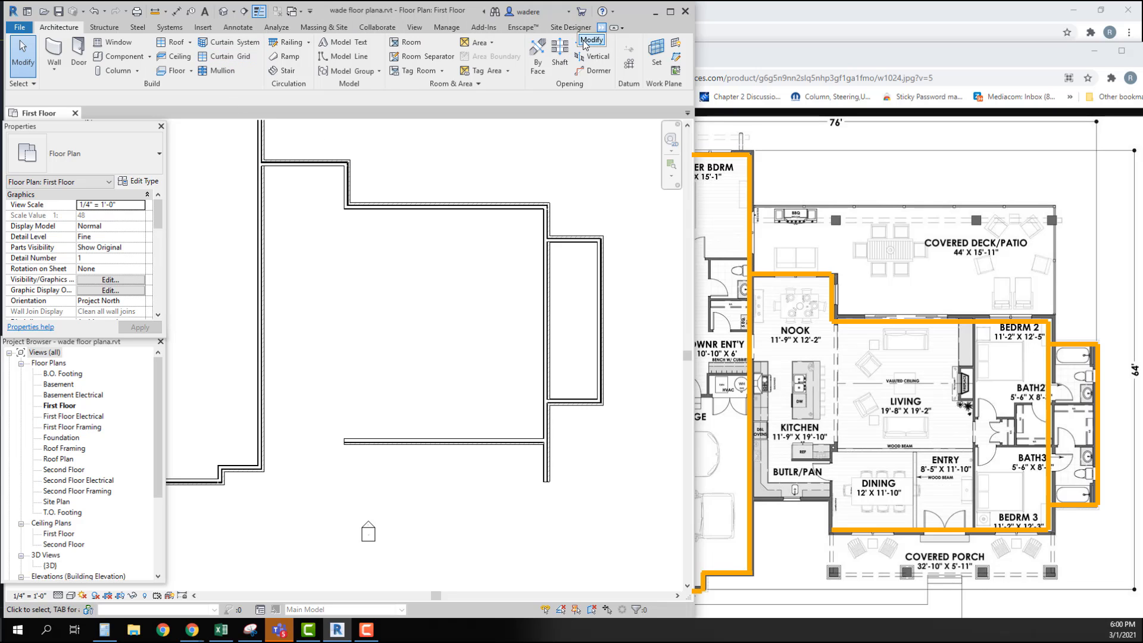
Trim the far right exterior wall and the new front wall to a corner, keeping the part above the intersection
left_click(601, 28)
left_click(548, 417)
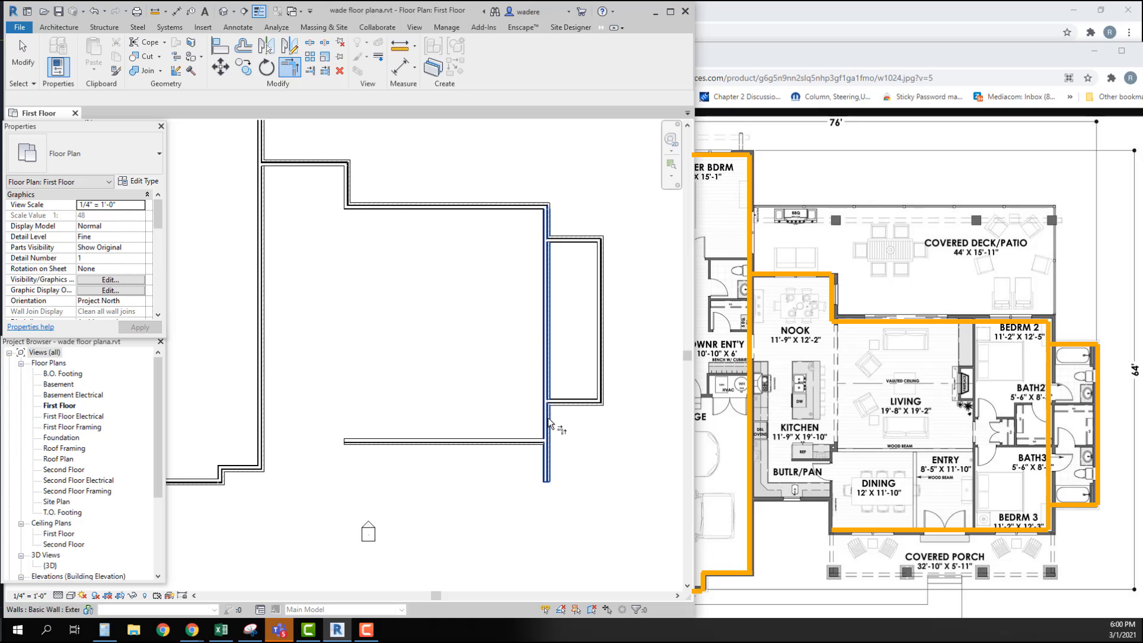
left_click(452, 442)
key("Escape")
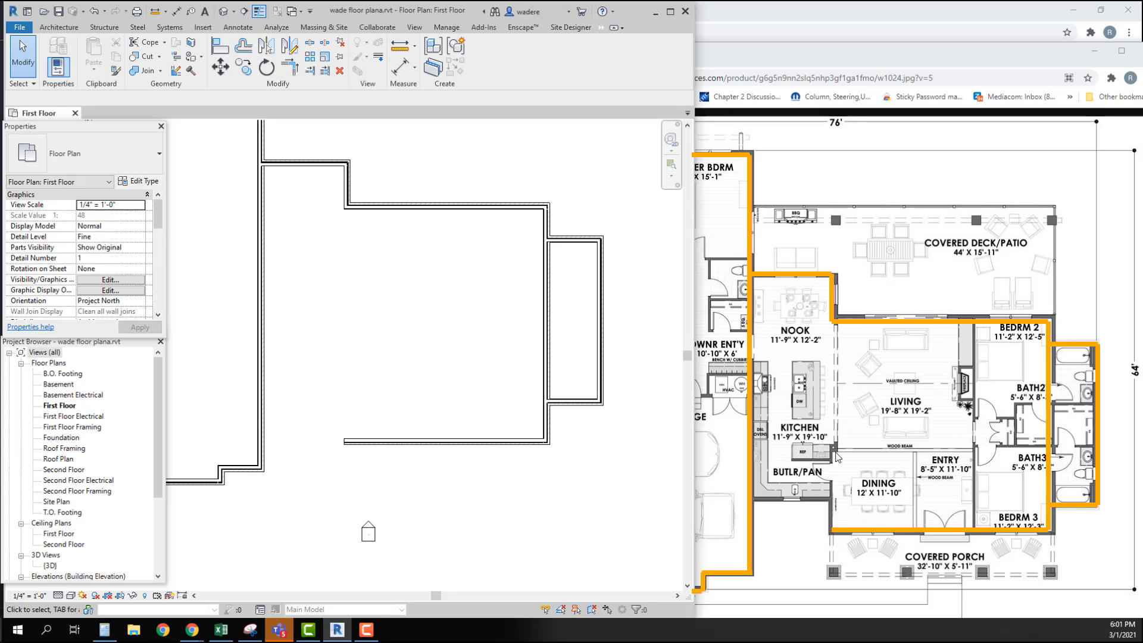
Copy the nook's short vertical wall about 40' 6" straight down to the left end of the front wall
left_click(351, 188)
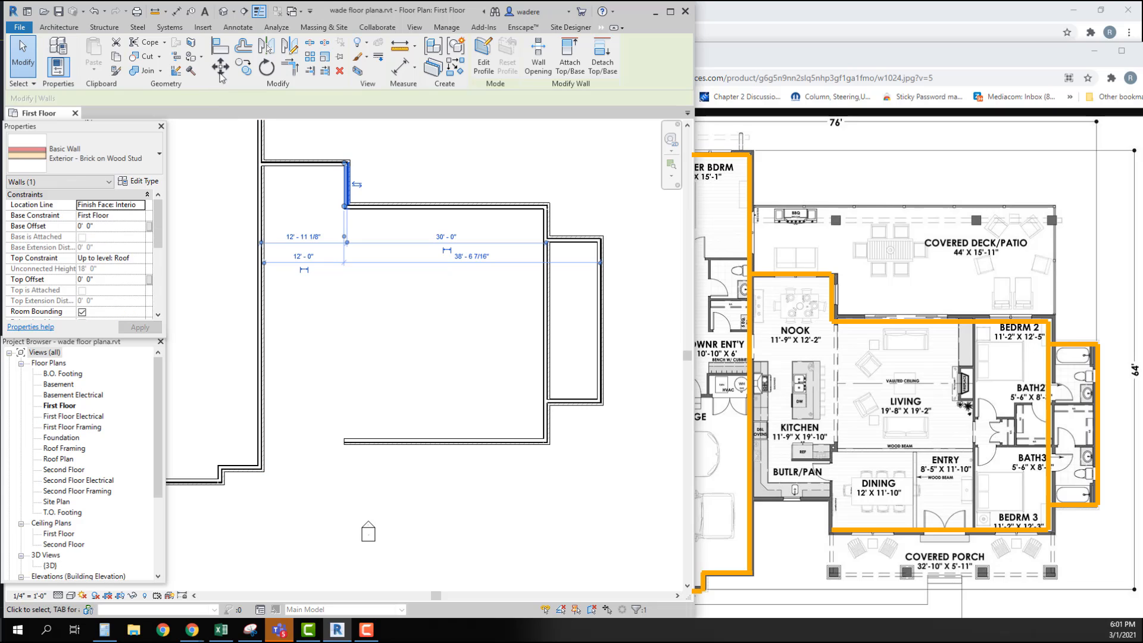
left_click(247, 65)
left_click(350, 185)
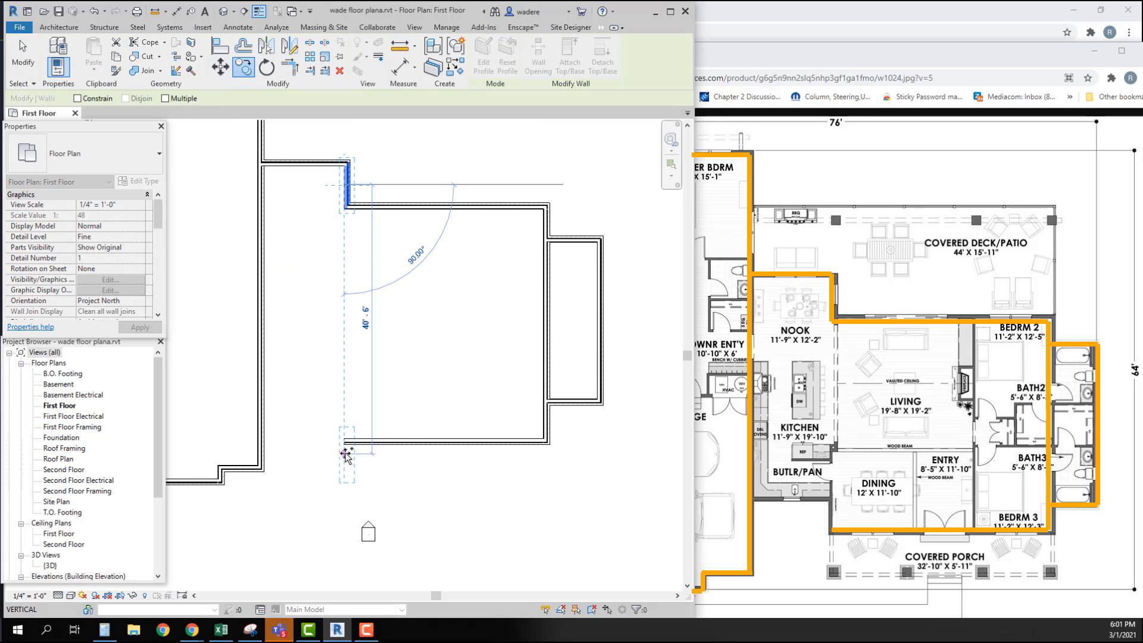
left_click(379, 458)
left_click(390, 460)
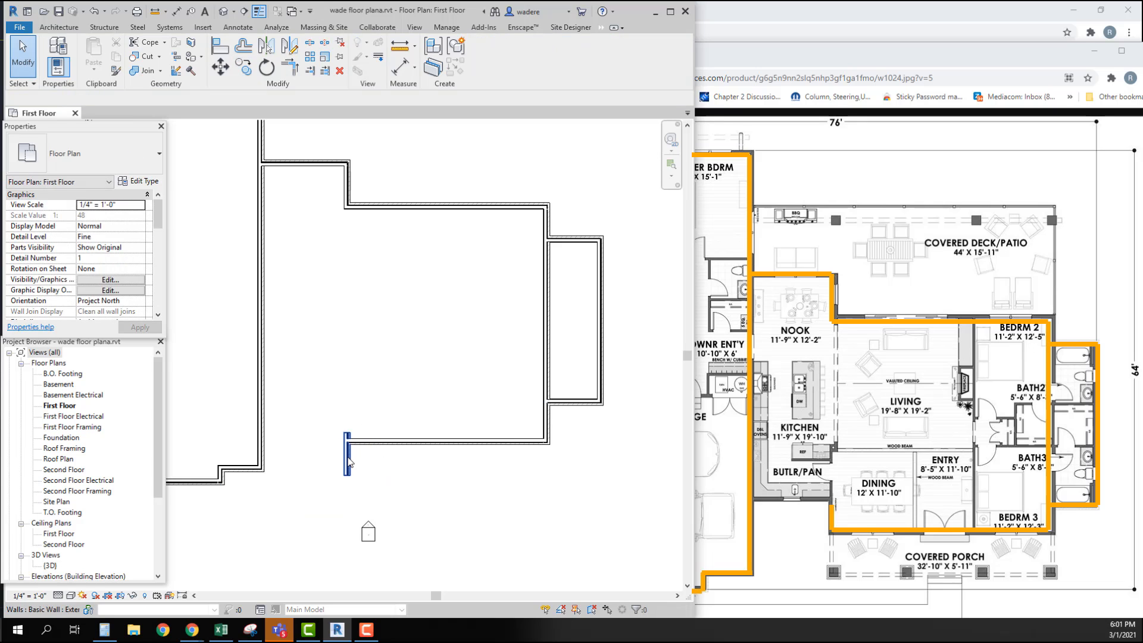
Move the copied short vertical wall 1' to the left
left_click(348, 457)
left_click(220, 66)
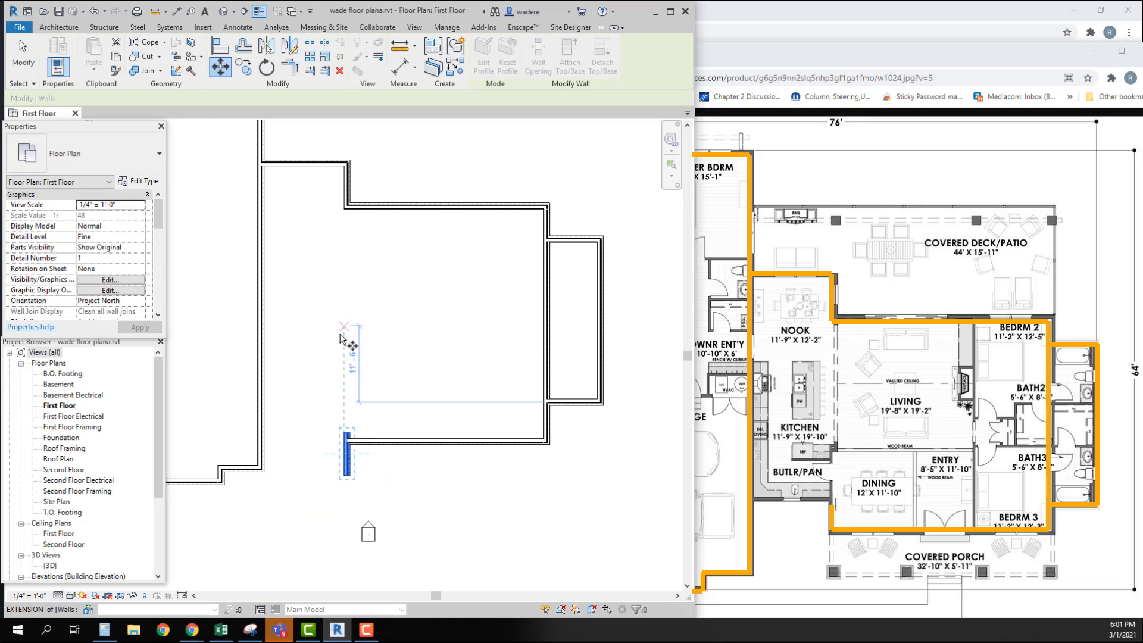
left_click(344, 386)
type("1")
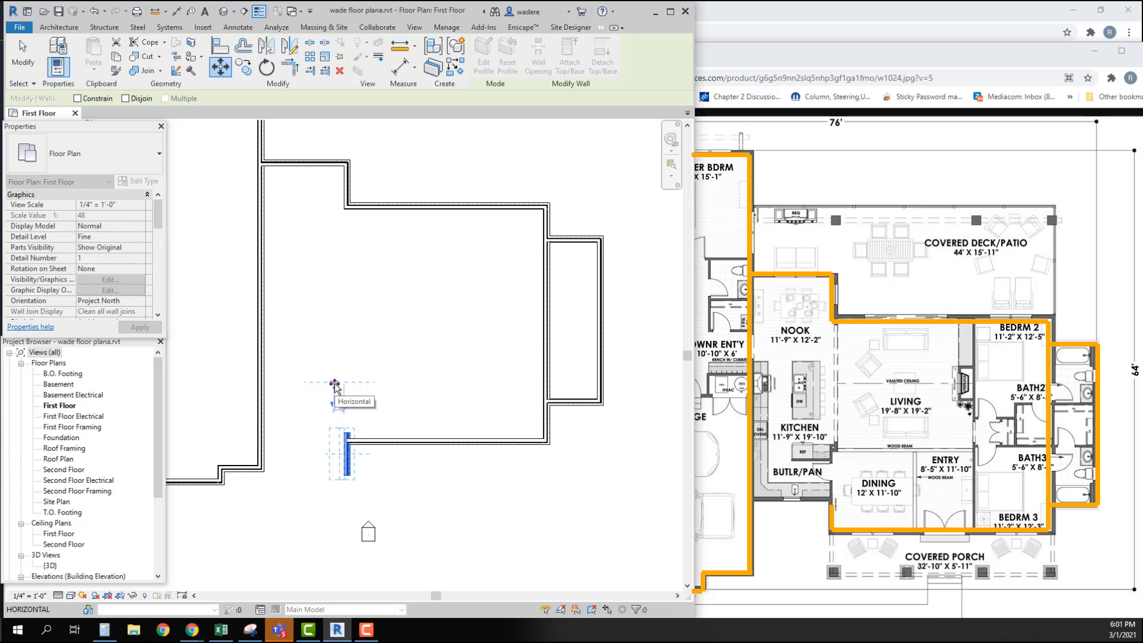
key("Return")
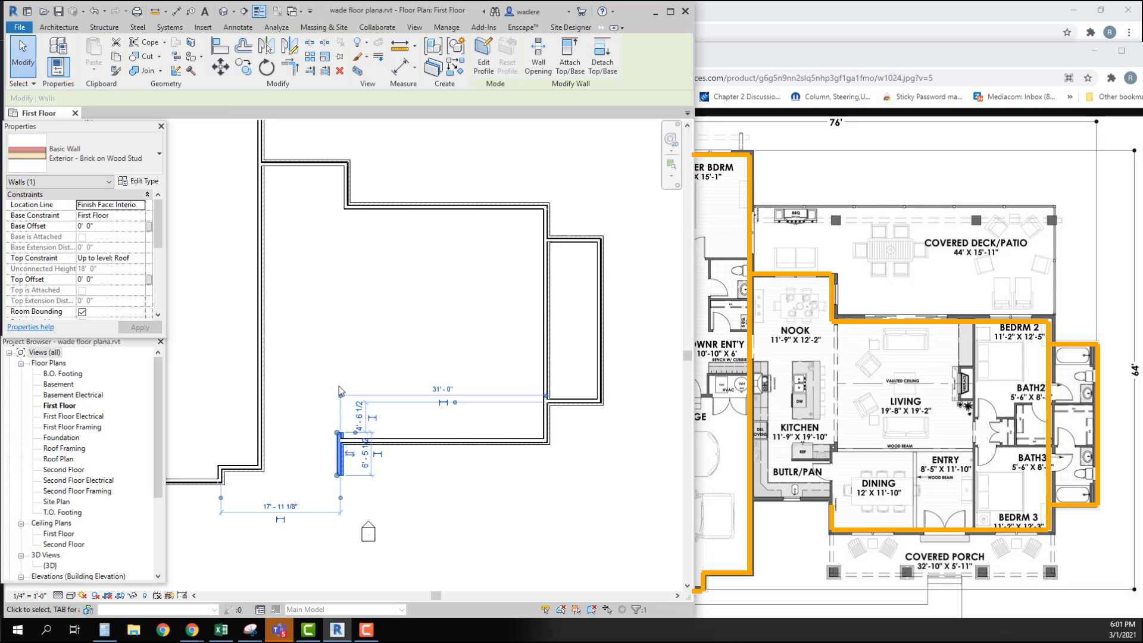
key("Escape")
Stretch the copied vertical wall's upper end upward, making the wall about 15' long
left_click(289, 67)
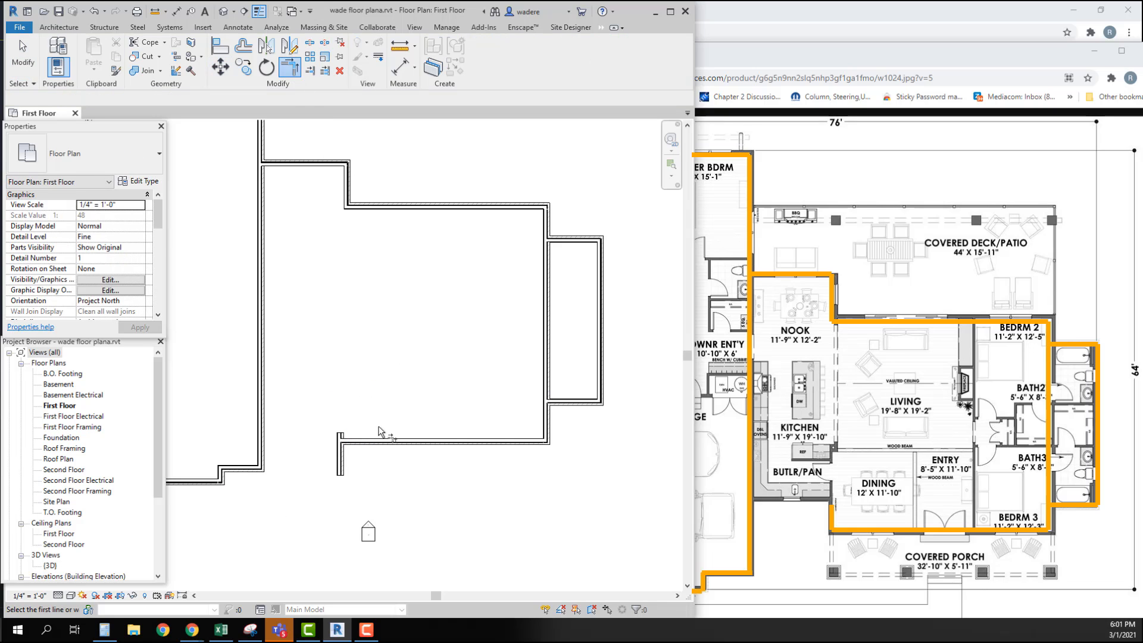
key("Escape")
left_click(341, 442)
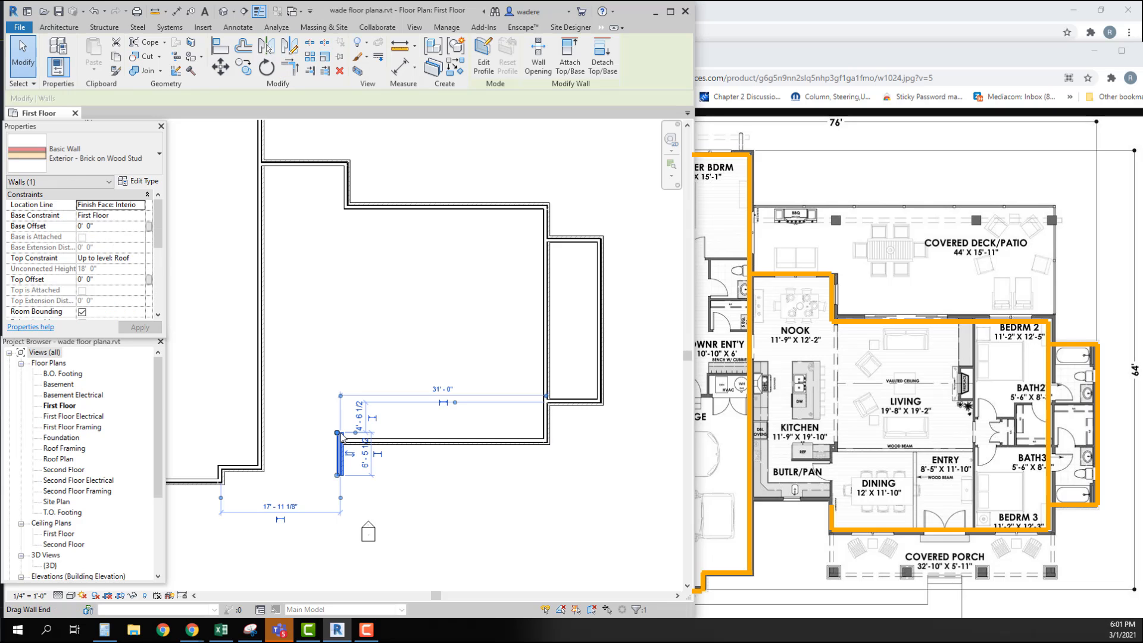
left_click_drag(335, 432, 338, 376)
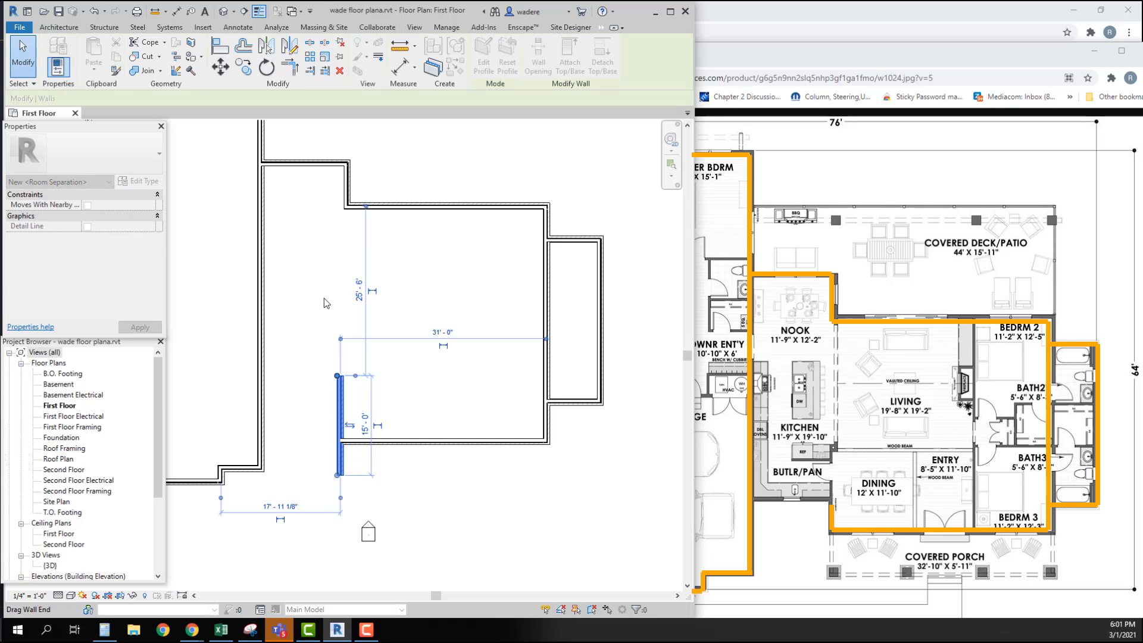
key("Escape")
Flip the orientation of the vertical wall at the front wall's left end
left_click(287, 66)
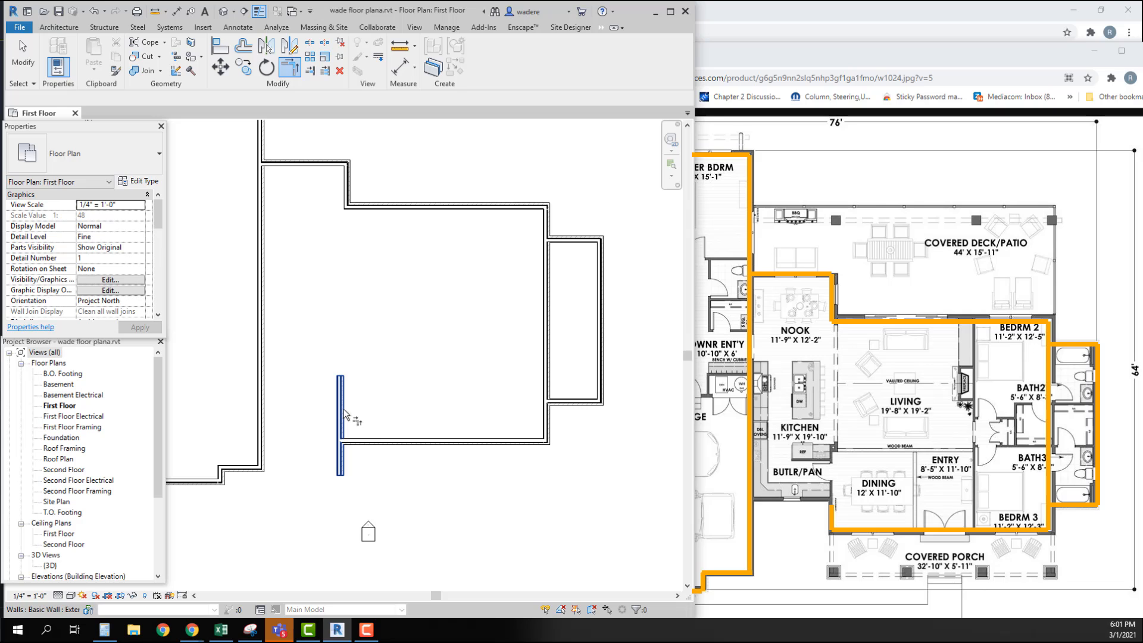
key("Escape")
left_click(342, 410)
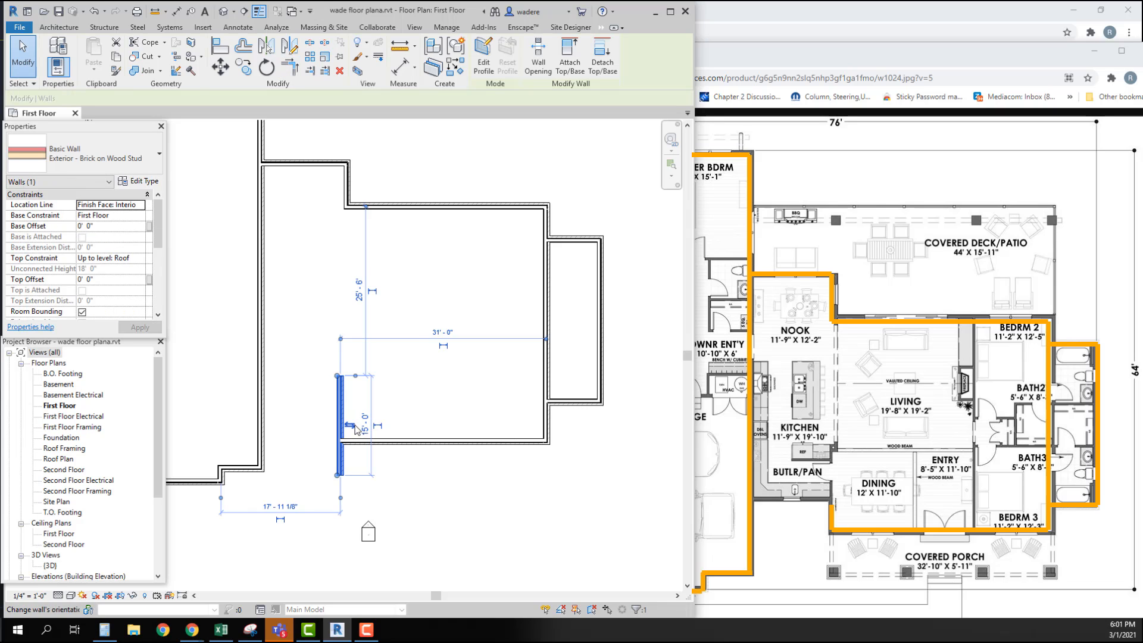
Trim the flipped vertical wall and the front wall to a corner, keeping the part above the intersection
key("t")
key("r")
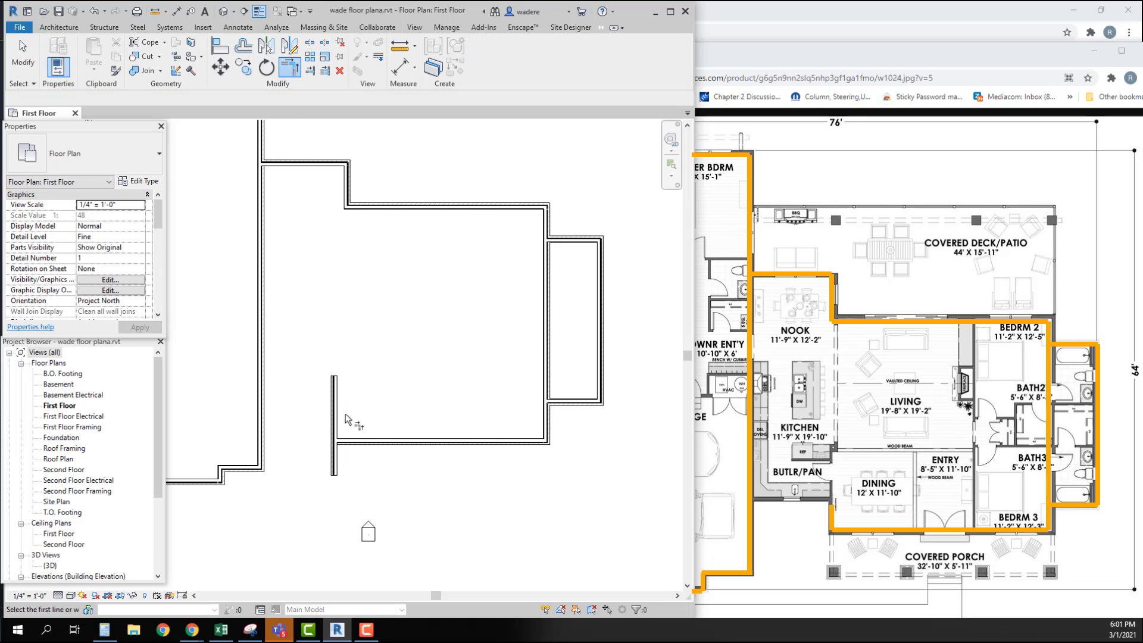
left_click(337, 425)
left_click(356, 437)
key("Escape")
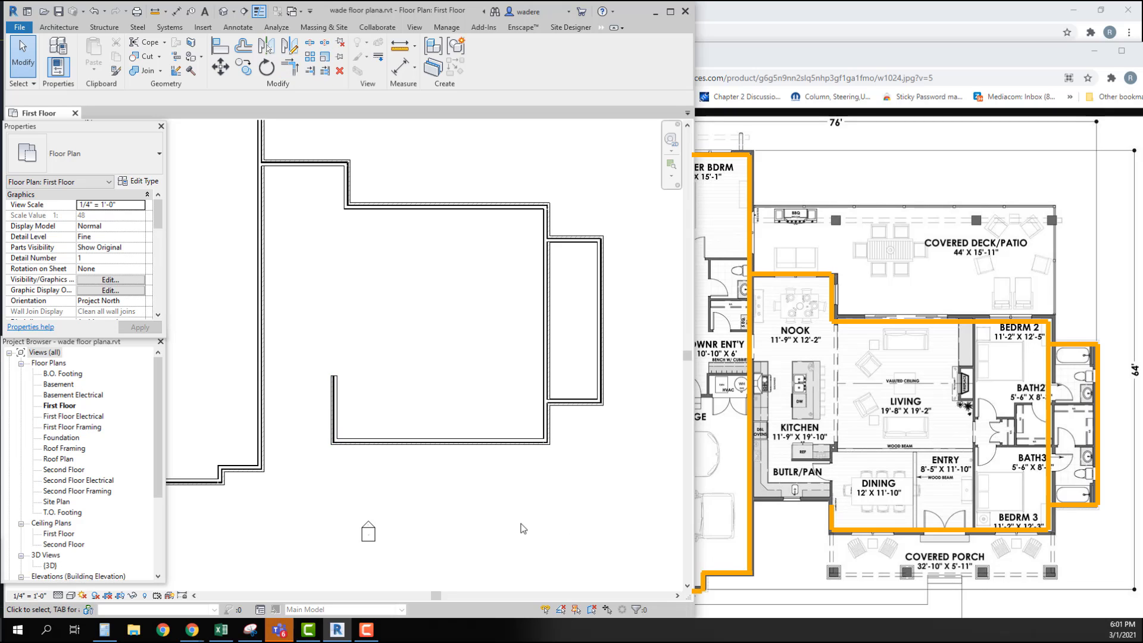
Copy the front wall about 6' 2" straight up, level with the bathroom projection's bottom wall
left_click(372, 441)
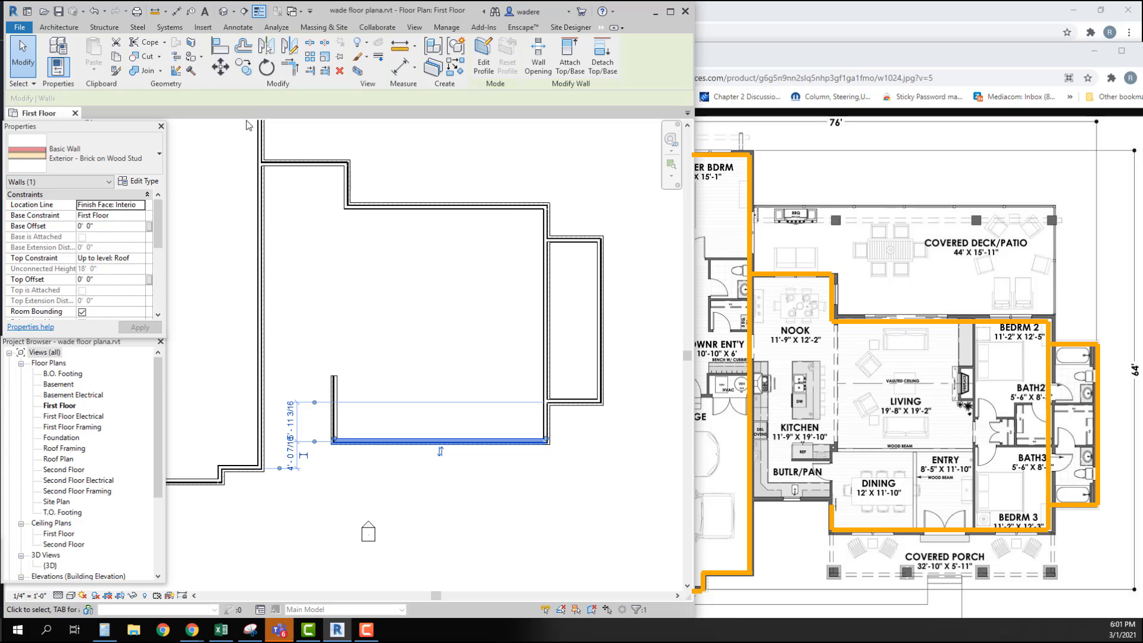
left_click(244, 67)
left_click(370, 441)
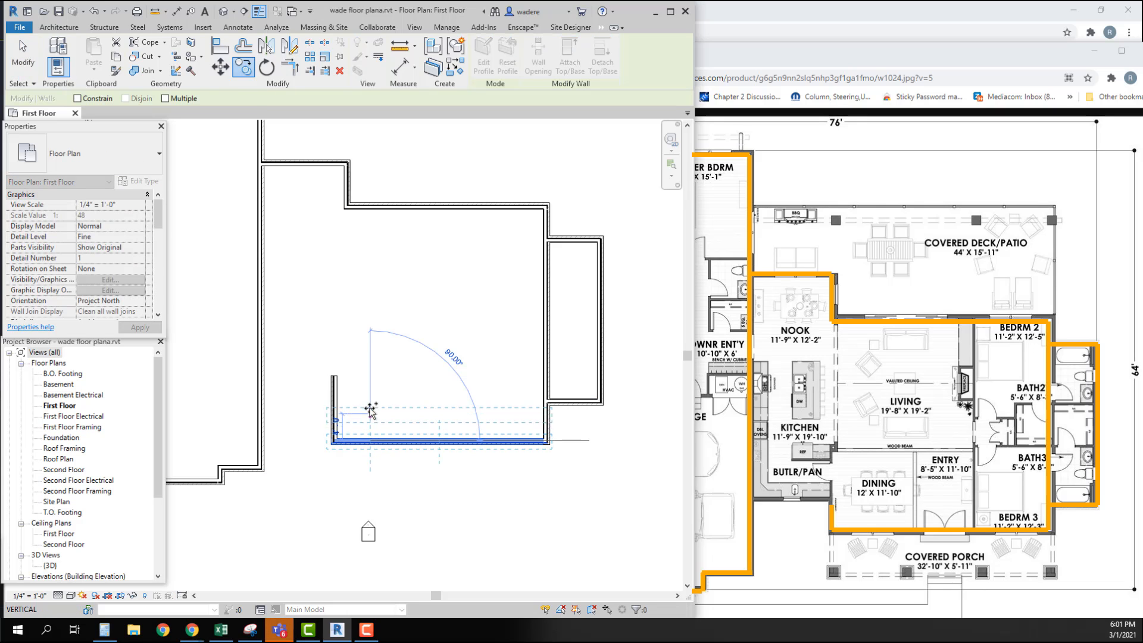
left_click(370, 399)
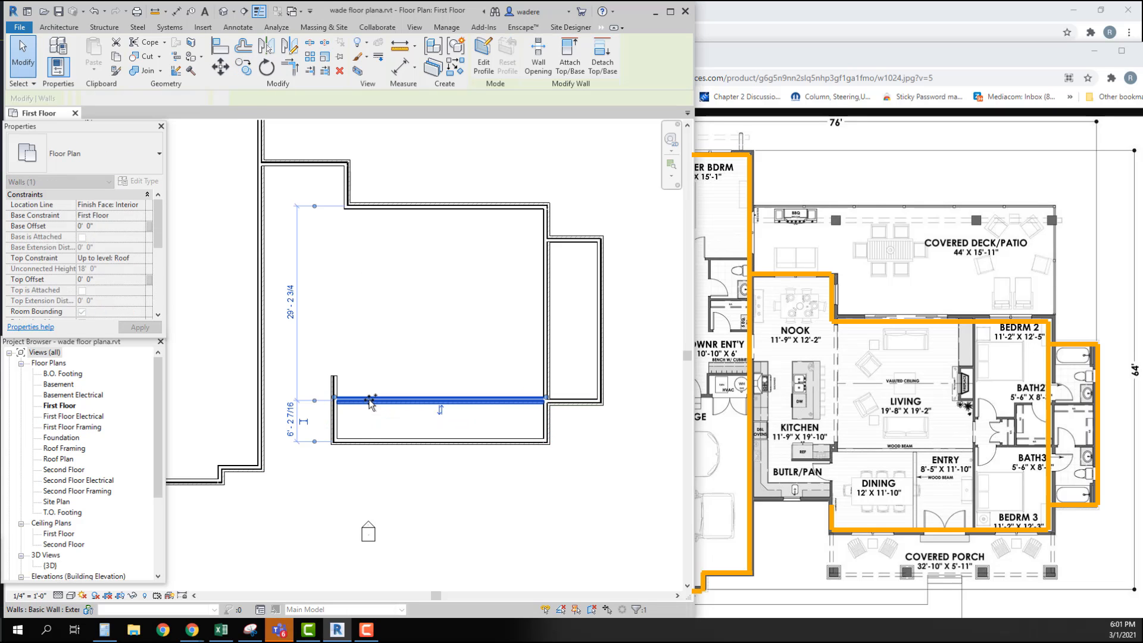
key("Escape")
Stretch the copied wall to span only from the garage wall to the short vertical wall, and trim those two walls to a corner
left_click(372, 400)
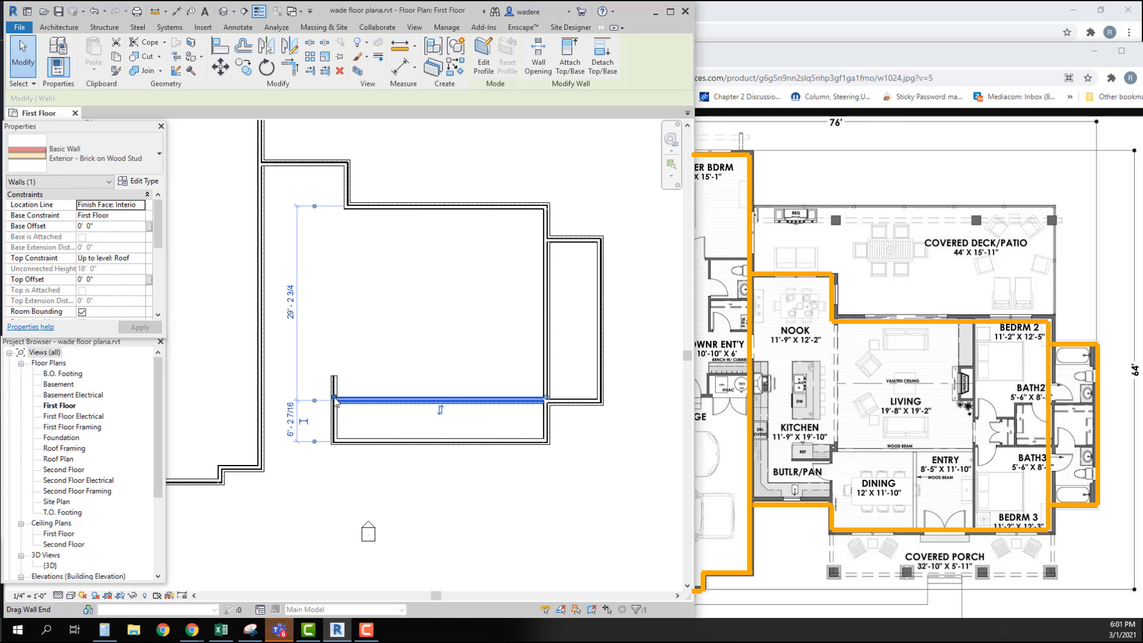
left_click_drag(334, 397, 262, 399)
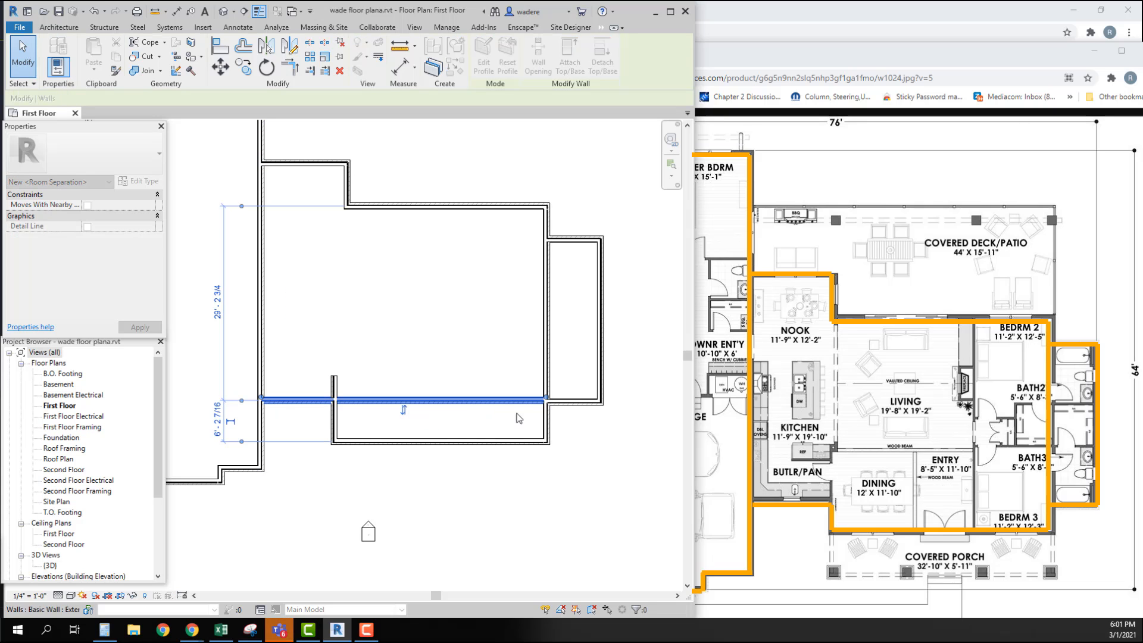
left_click_drag(546, 397, 335, 398)
left_click(416, 433)
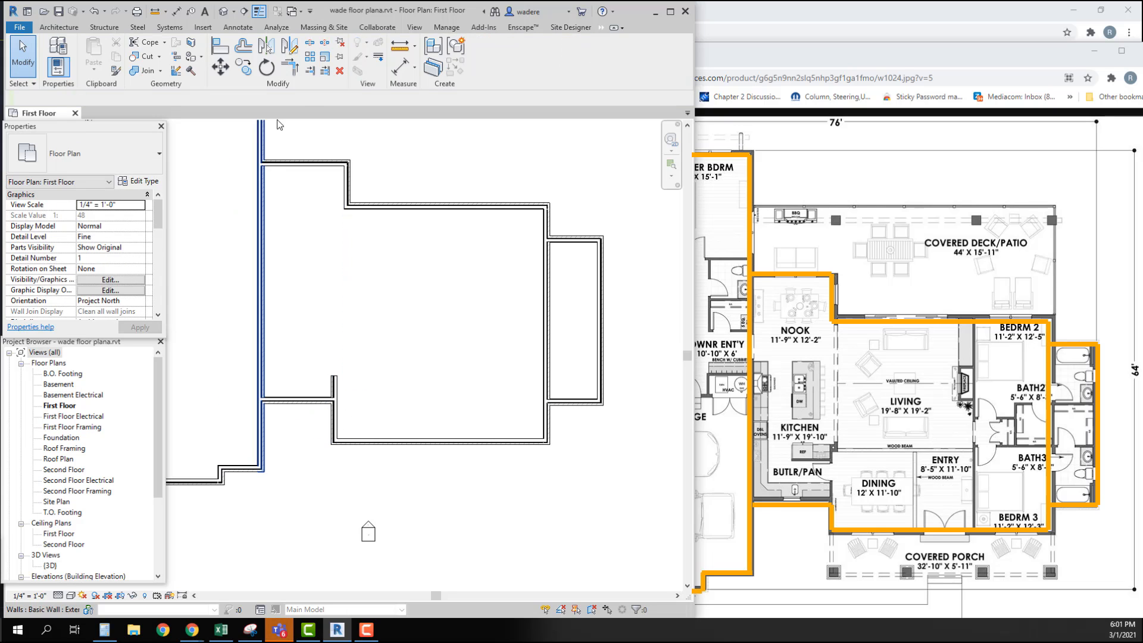
left_click(333, 408)
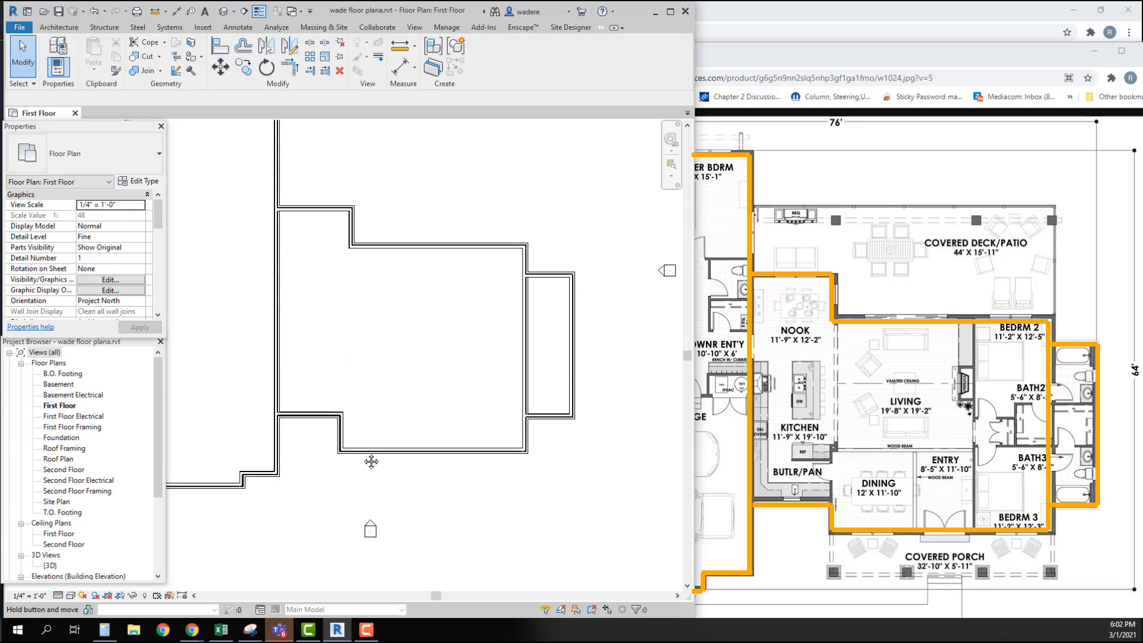
Re-reference the temporary dimension of the short horizontal wall beside the garage to the front wall, and set the distance between them to 5'
middle_click_drag(370, 461, 365, 455)
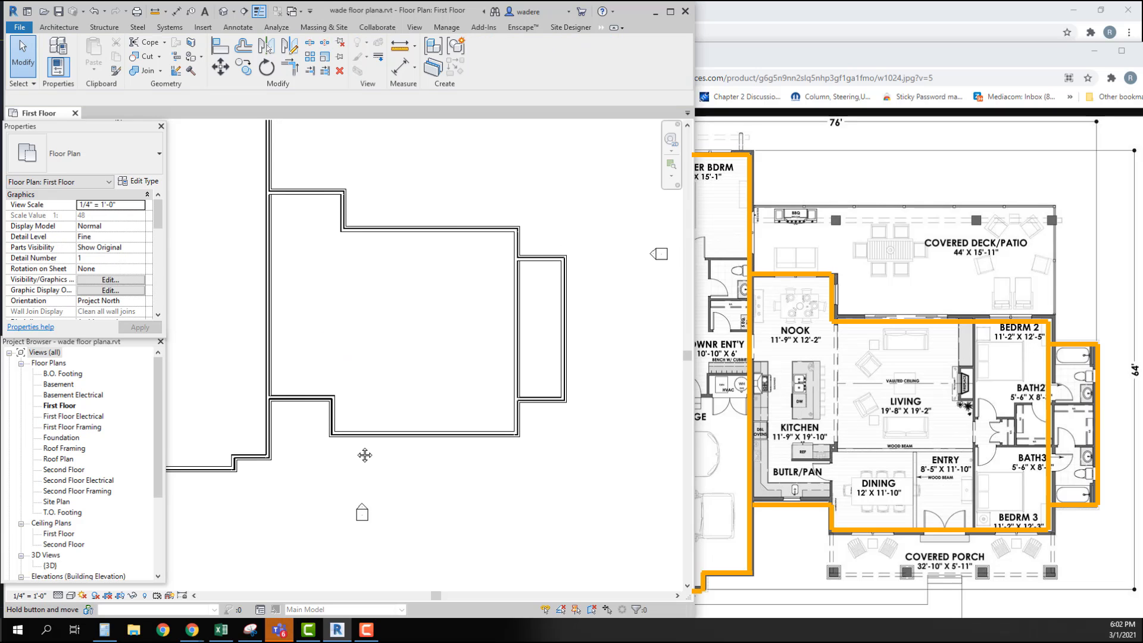
left_click(311, 397)
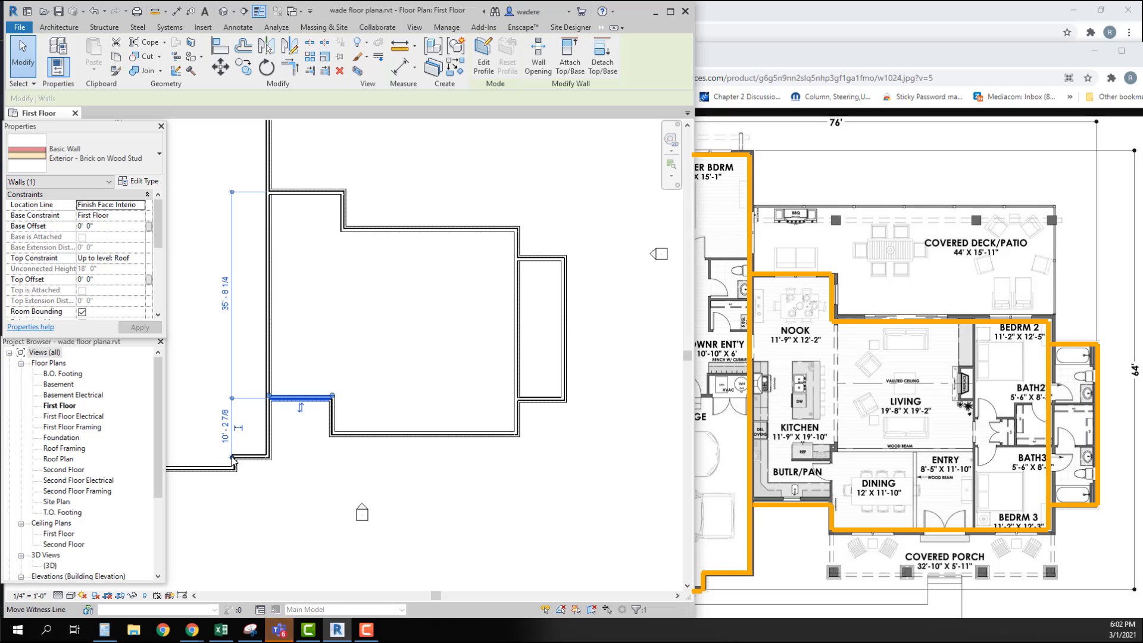
left_click_drag(232, 458, 336, 439)
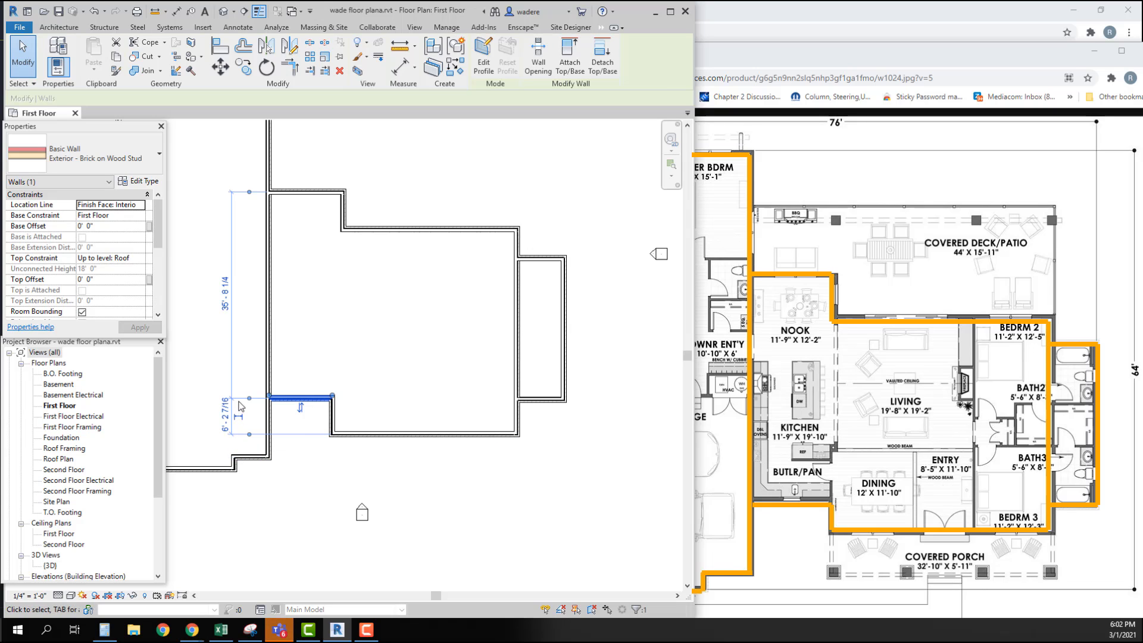
left_click(250, 397)
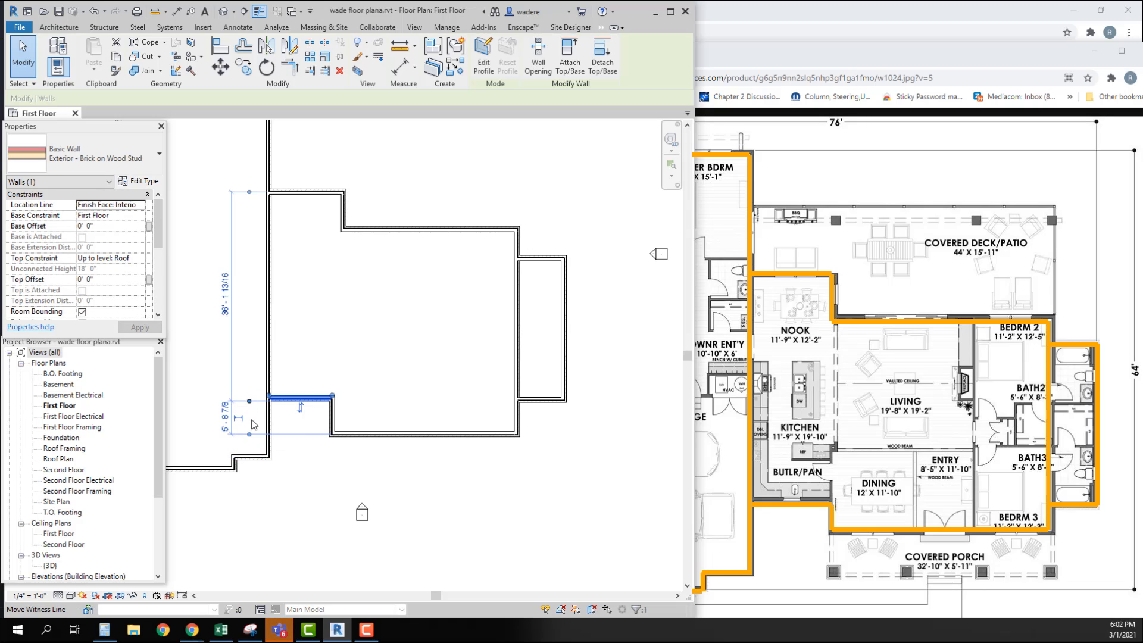
left_click(250, 439)
left_click(248, 432)
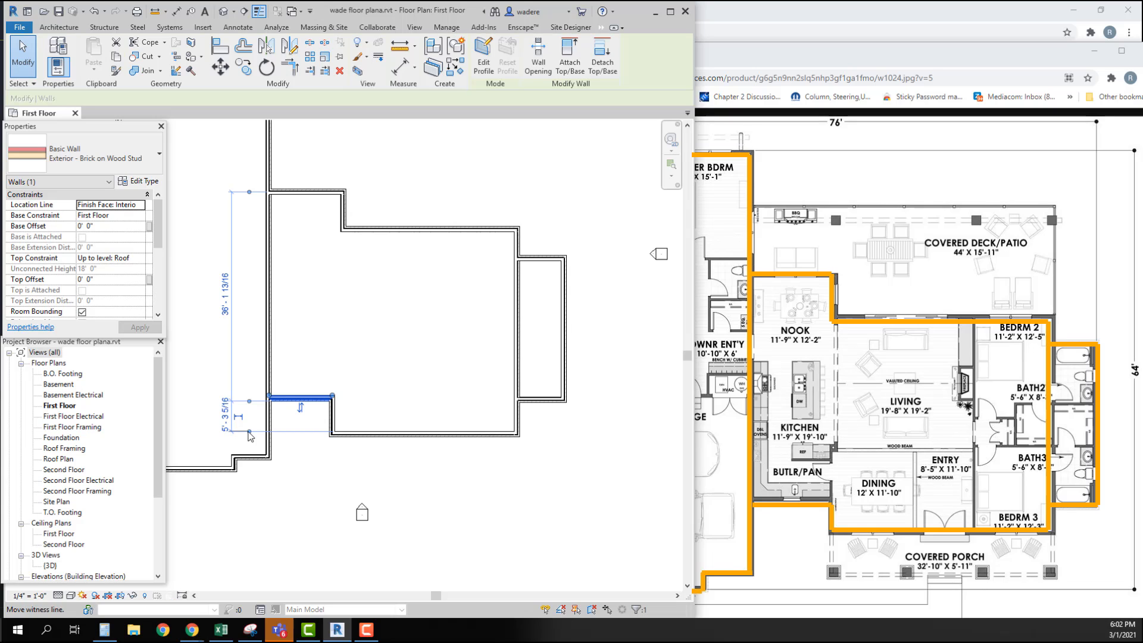
left_click(226, 416)
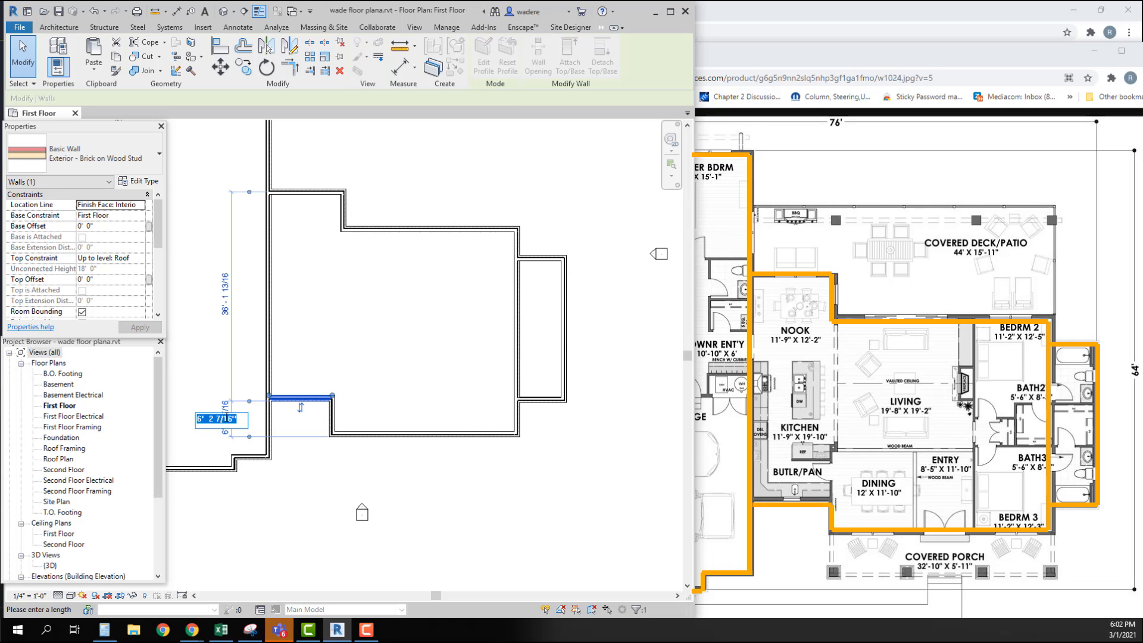
type("5")
key("Return")
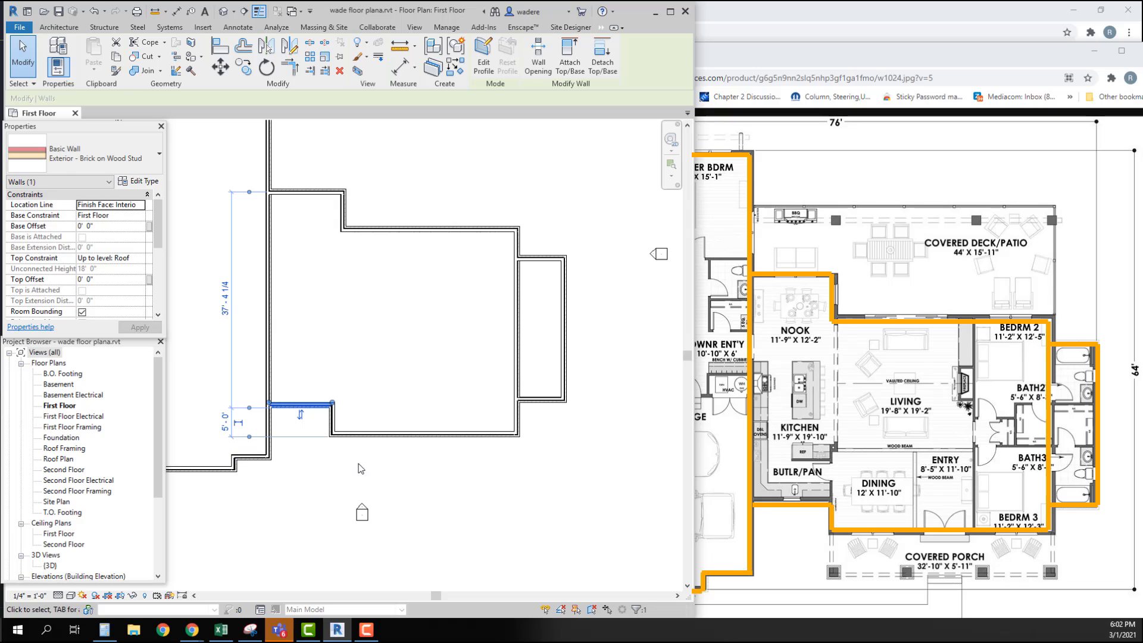
left_click(361, 468)
scroll(347, 415, "down", 3)
middle_click_drag(355, 406, 429, 420)
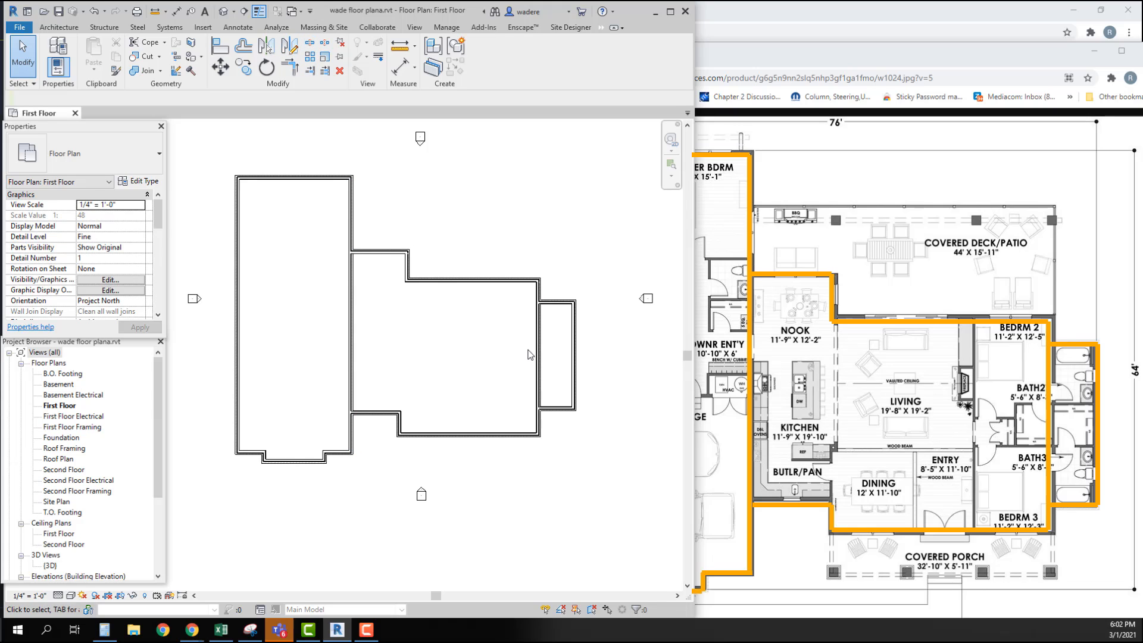
Split the garage's right wall and the wall behind the bathroom projection, and trim the garage wall pieces to corners with the adjoining walls
left_click(310, 43)
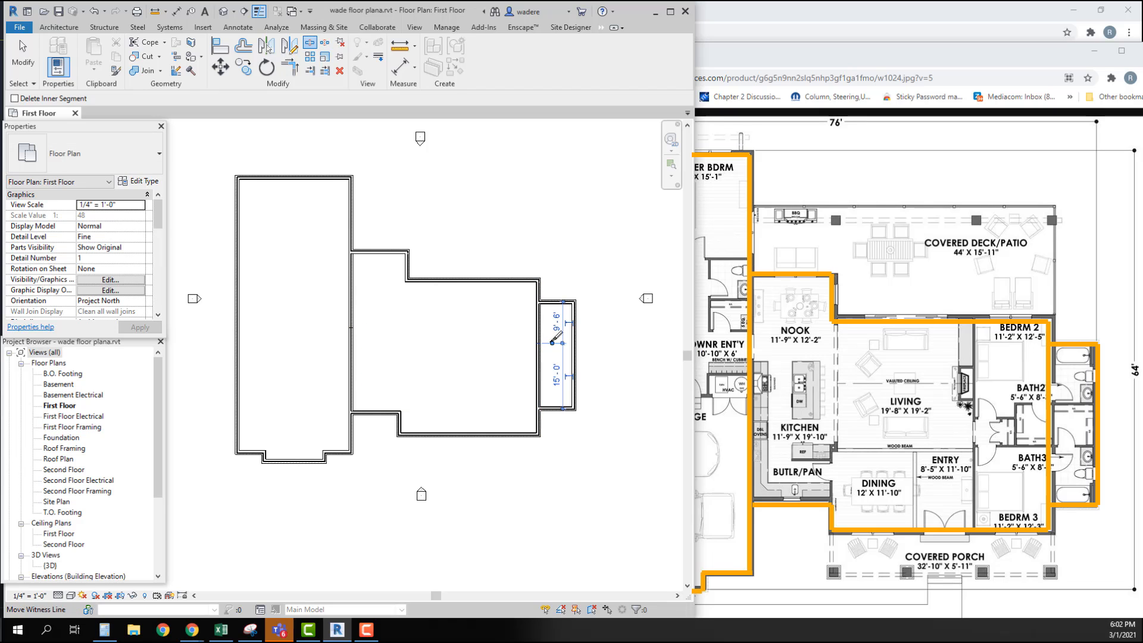
left_click(291, 69)
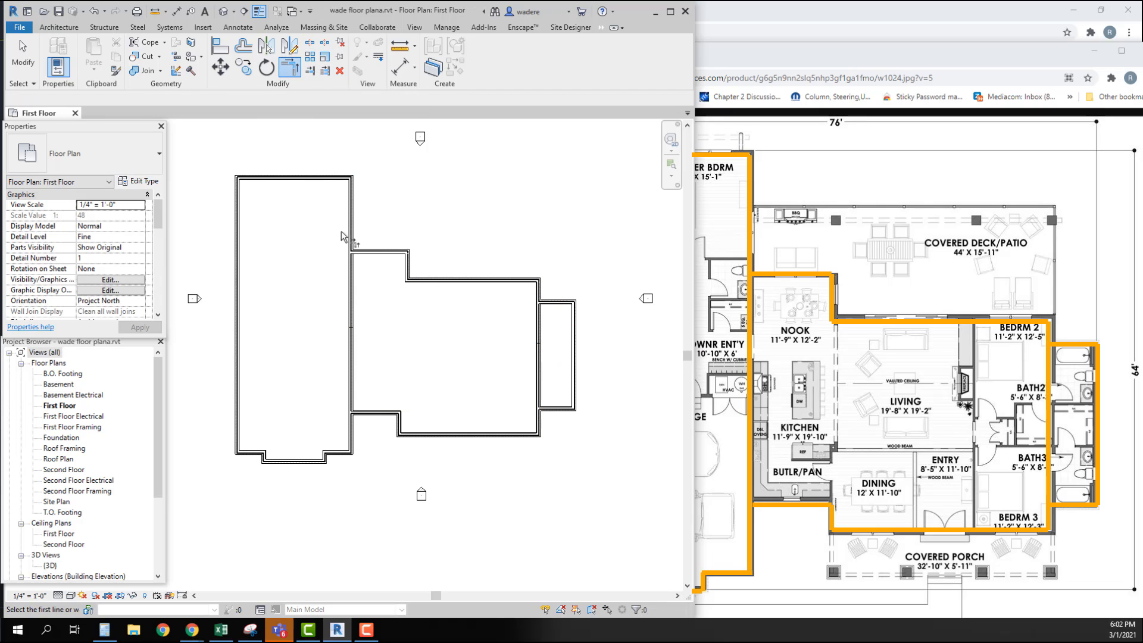
left_click(372, 412)
left_click(352, 422)
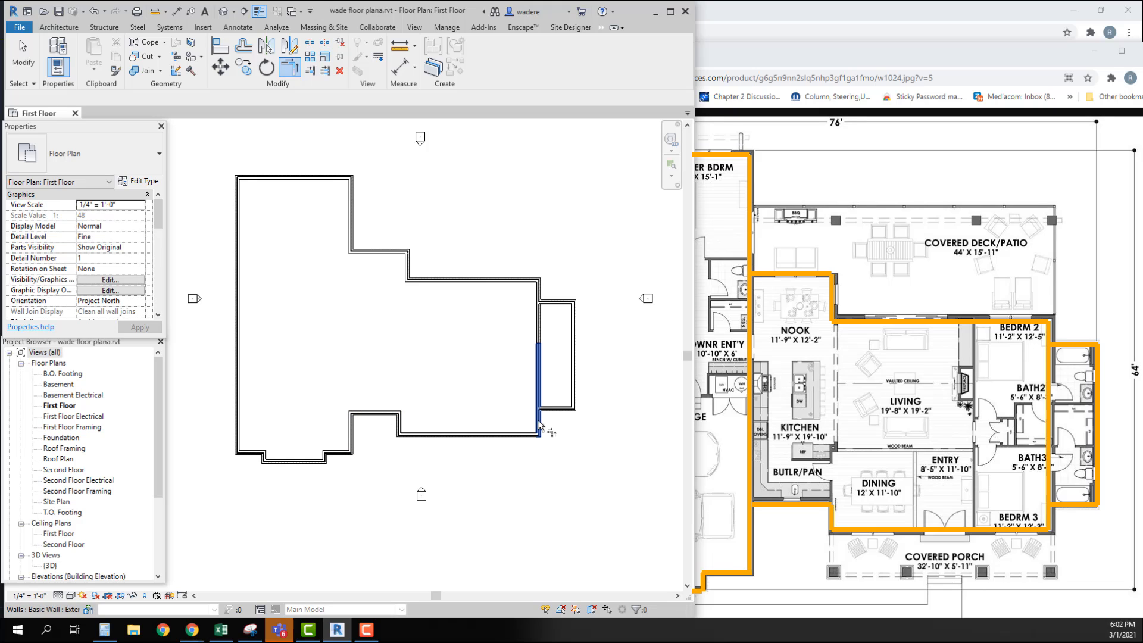
Trim the split right wall's pieces to corners with the bathroom projection's bottom and top walls, and save the project
left_click(539, 423)
left_click(552, 409)
left_click(539, 292)
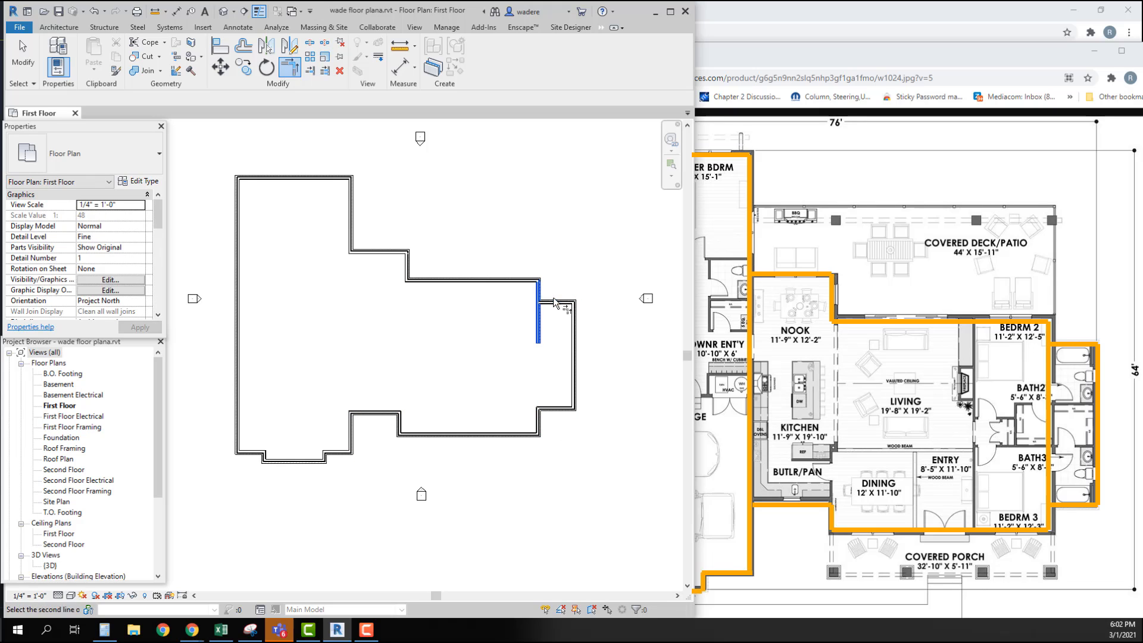
left_click(558, 303)
key("Escape")
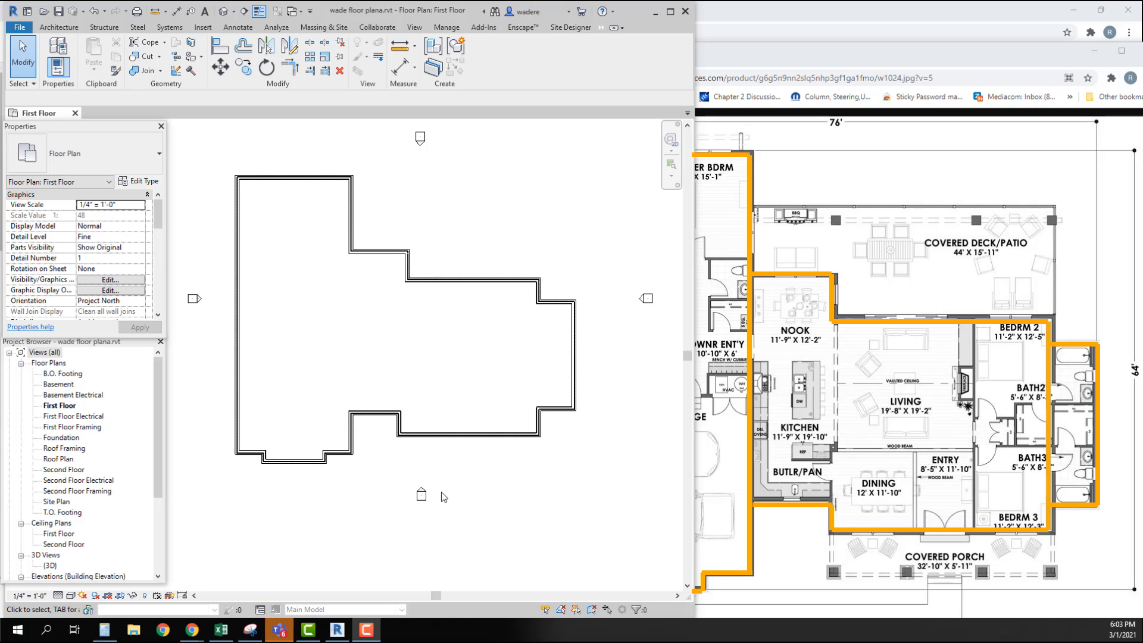
left_click(58, 10)
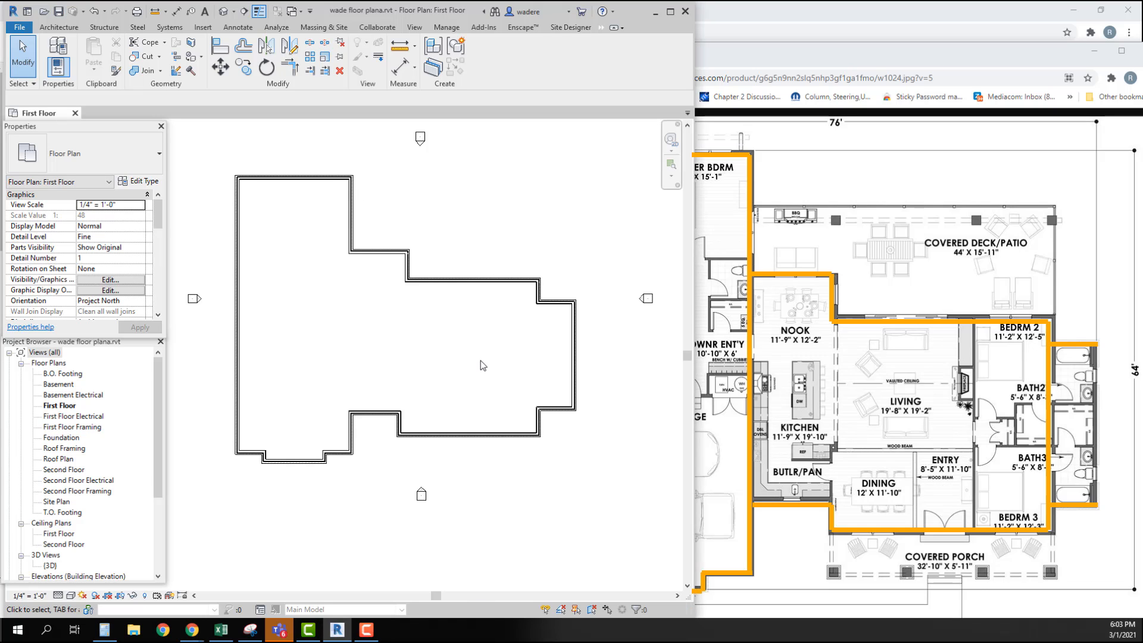
Open the default 3D view of the house and orbit it to show the exterior walls from the back and left
left_click(413, 28)
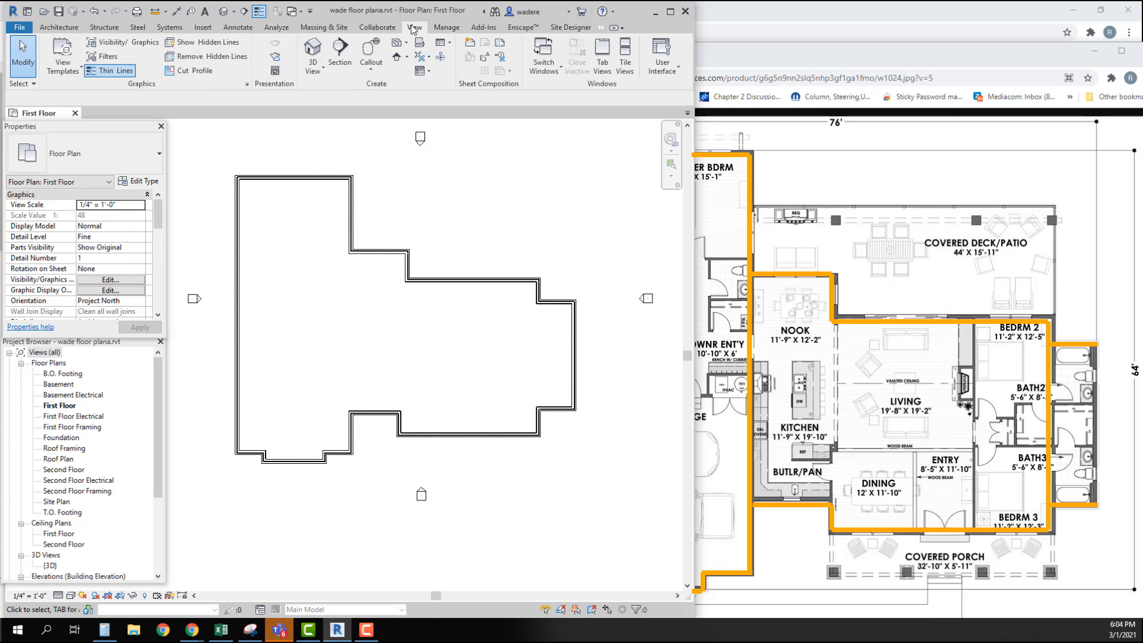
left_click(316, 75)
left_click(305, 91)
middle_click_drag(415, 397, 508, 363)
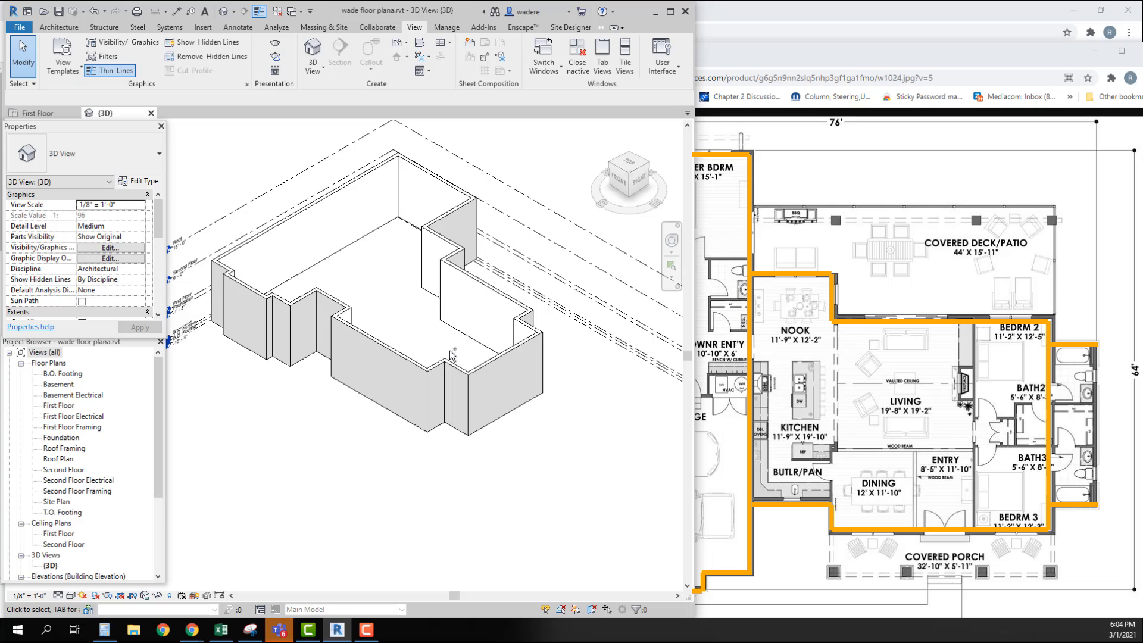
middle_click_drag(468, 384, 301, 401, "shift")
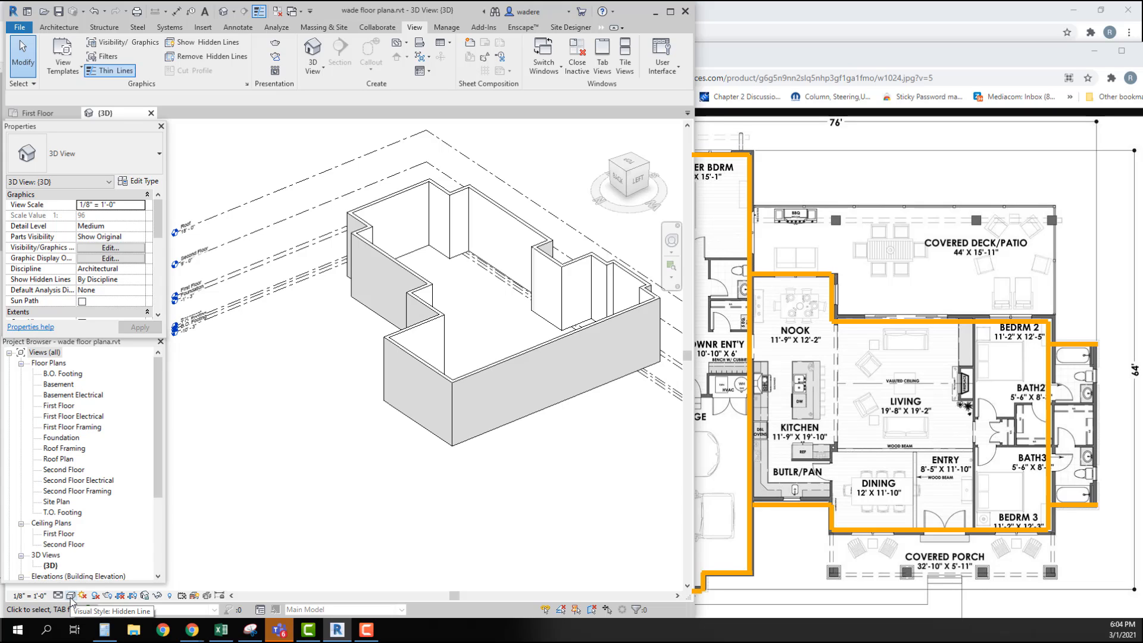
Set the 3D view's visual style to Realistic and orbit around to view the brick exterior from the back and right
left_click(71, 596)
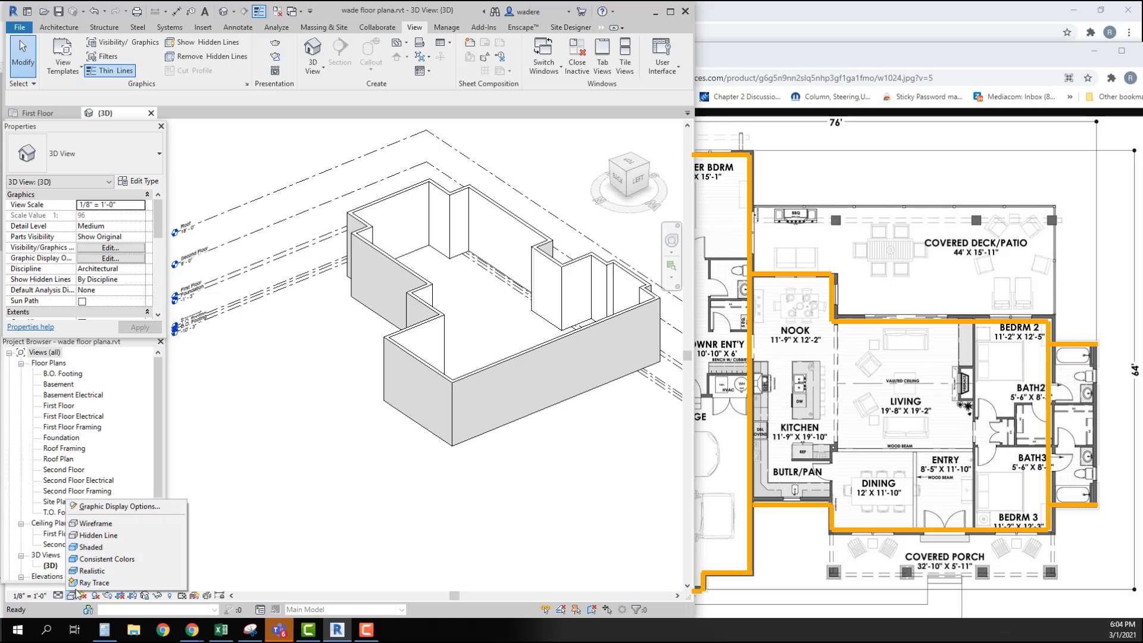
left_click(92, 571)
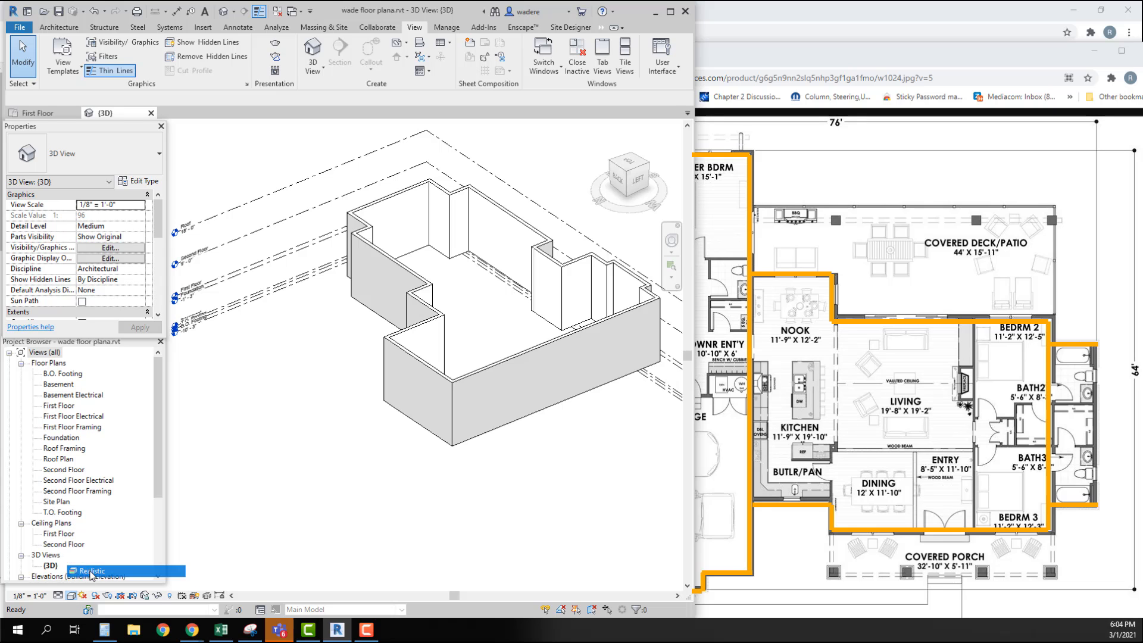
middle_click_drag(465, 413, 502, 402, "shift")
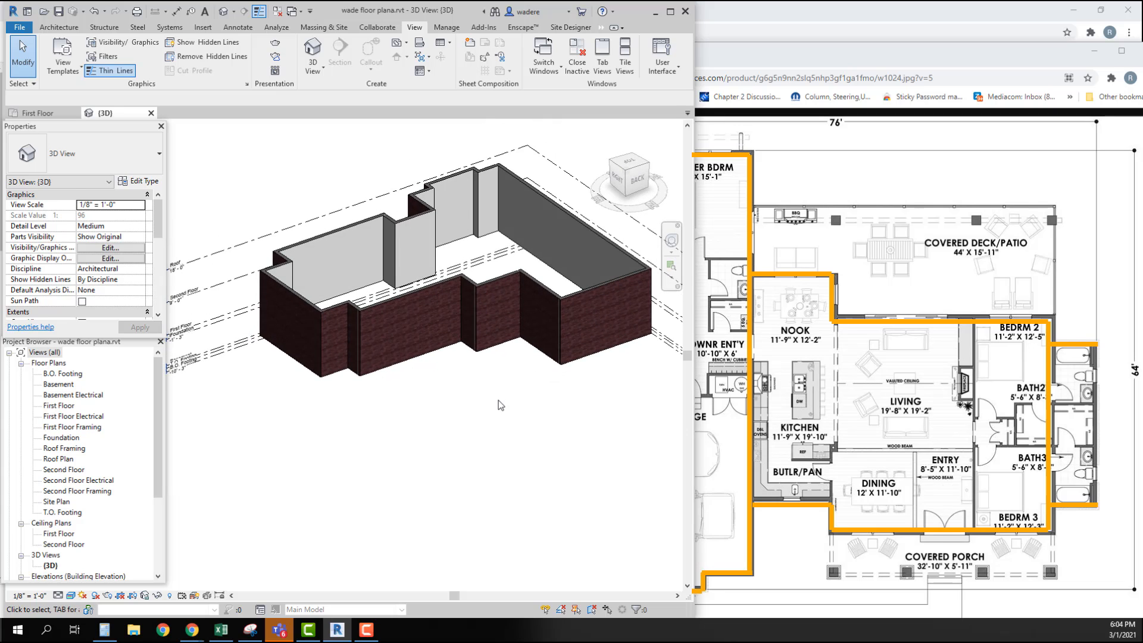